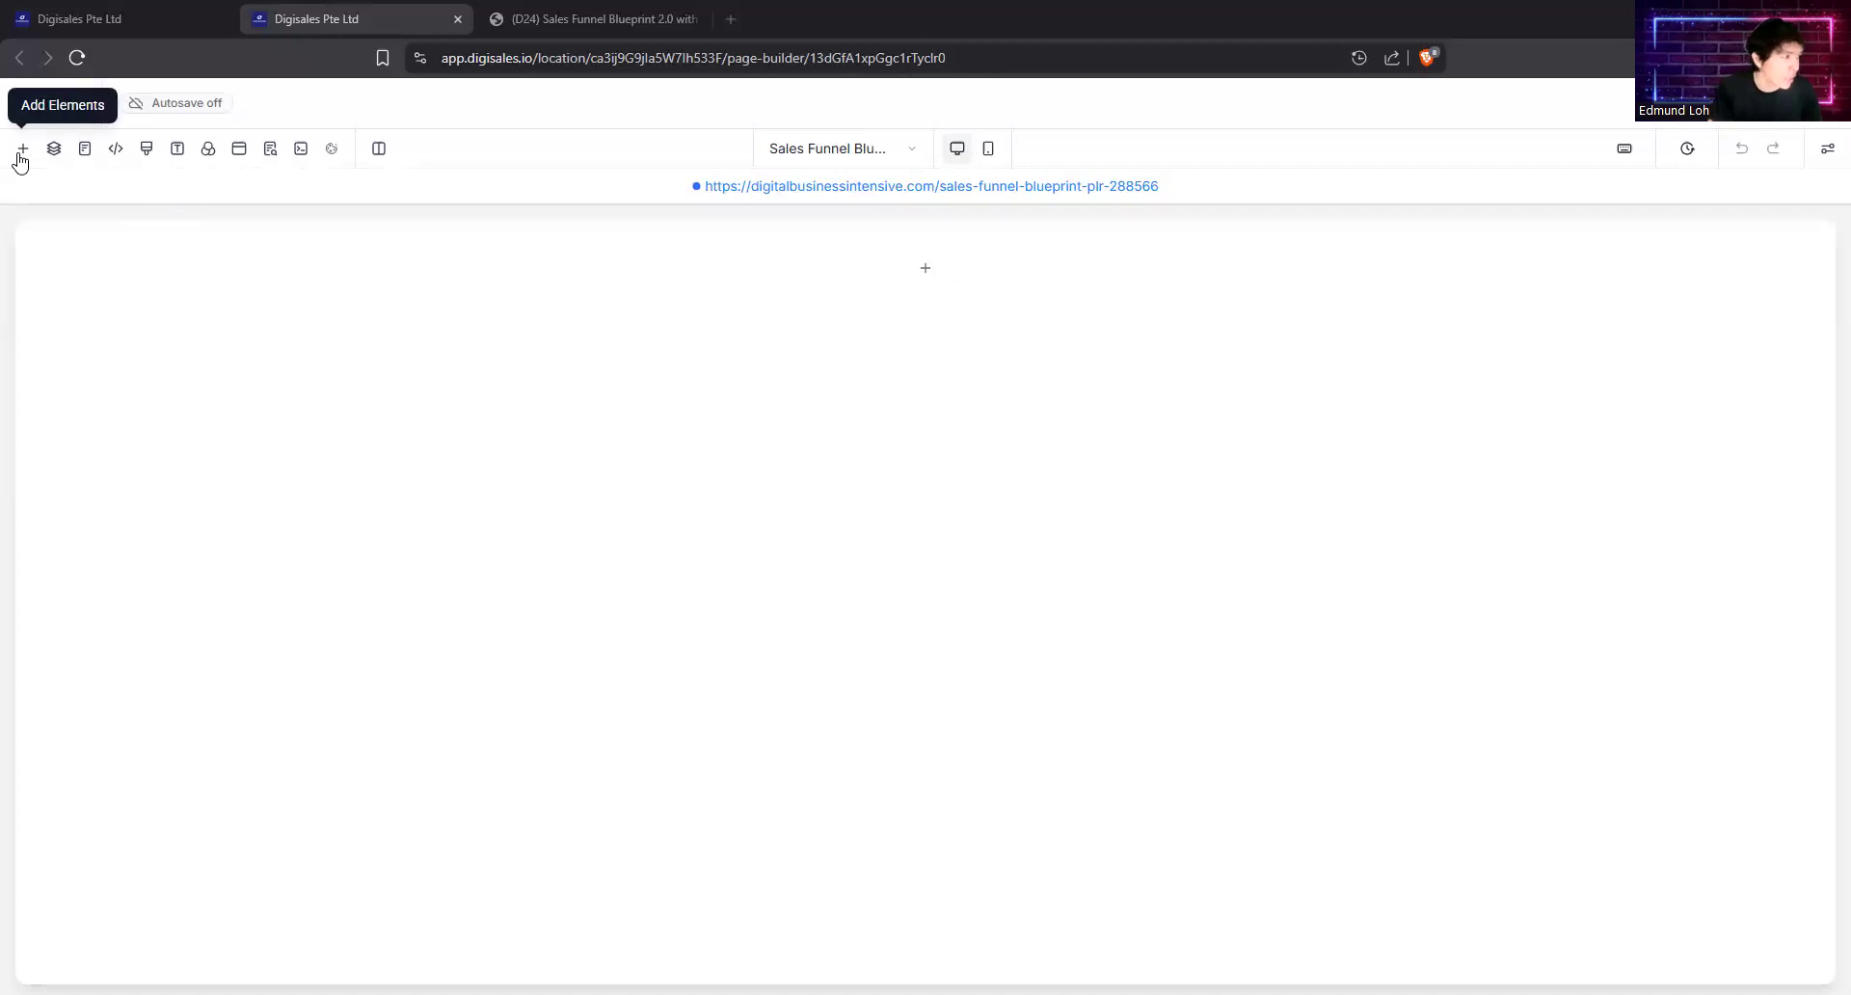
Step: Browse the available page elements and add a Wide section to the empty page
{"action": "left_click", "coordinate": [21, 154]}
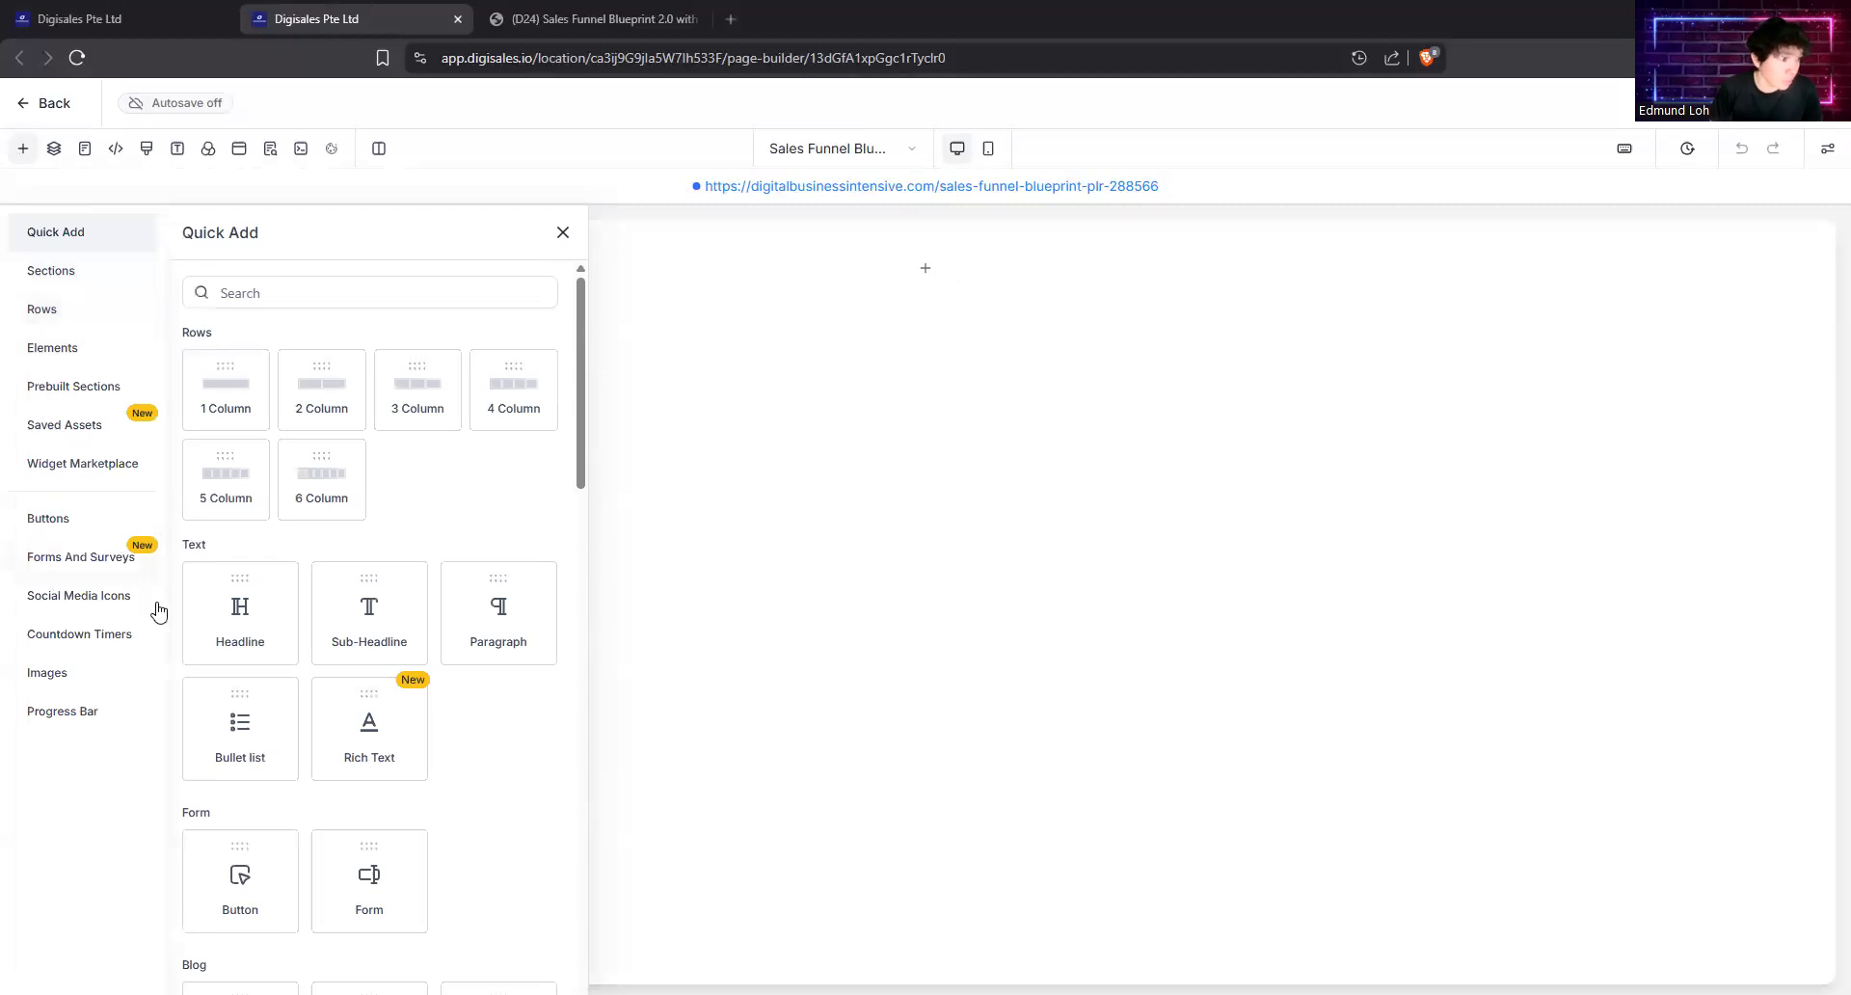
{"action": "scroll", "coordinate": [460, 748], "scroll_direction": "down", "scroll_amount": 1}
{"action": "scroll", "coordinate": [454, 748], "scroll_direction": "down", "scroll_amount": 5}
{"action": "scroll", "coordinate": [454, 748], "scroll_direction": "up", "scroll_amount": 6}
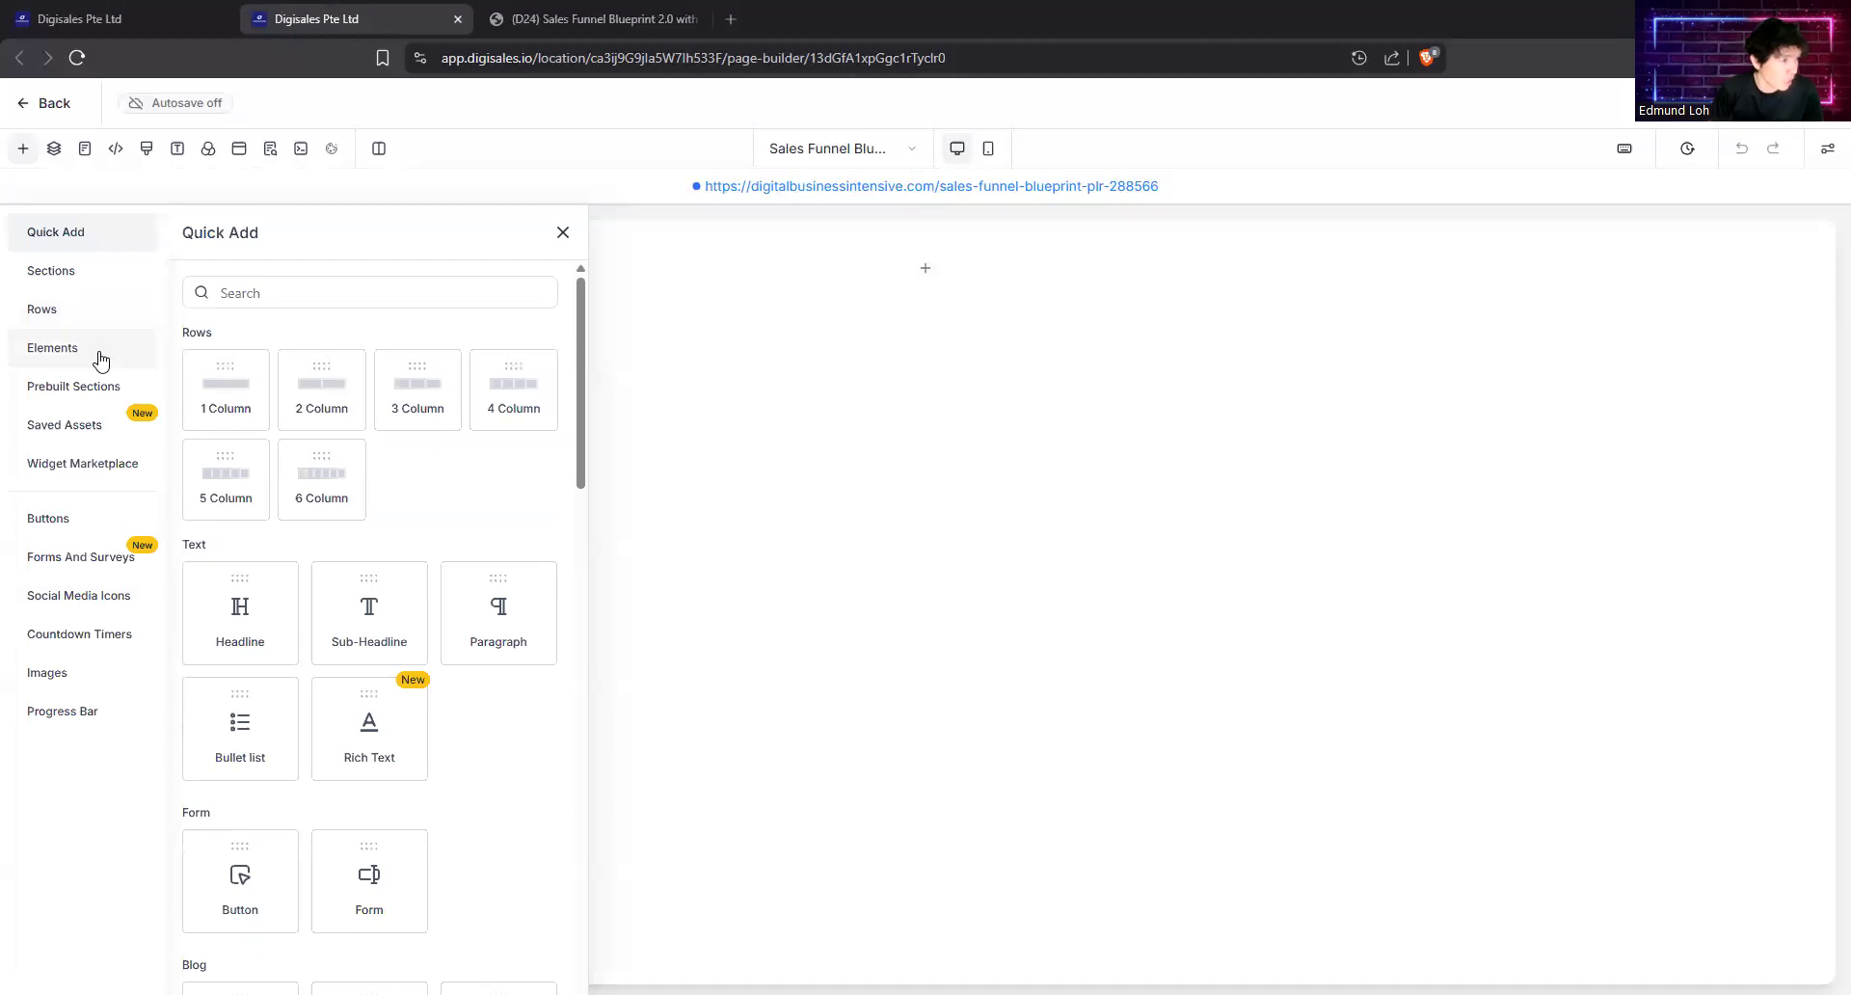
{"action": "left_click", "coordinate": [91, 282]}
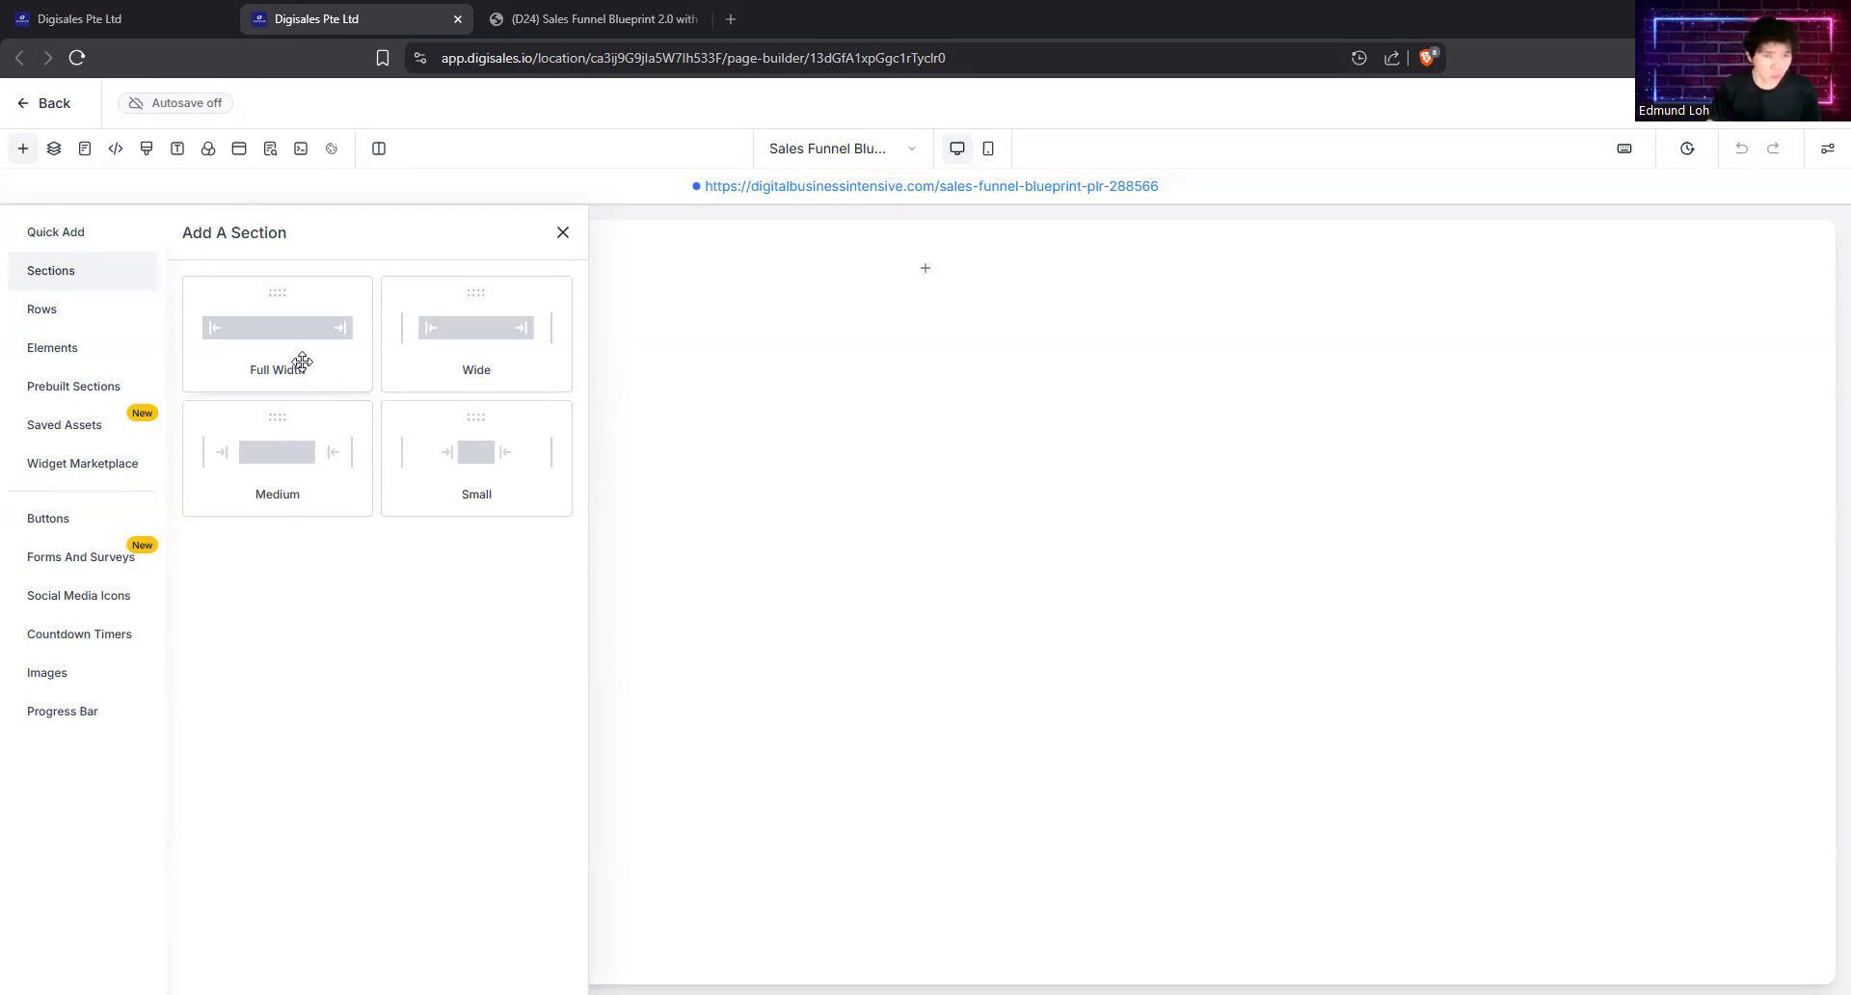
{"action": "left_click", "coordinate": [463, 343]}
{"action": "left_click_drag", "start_coordinate": [532, 329], "coordinate": [880, 287]}
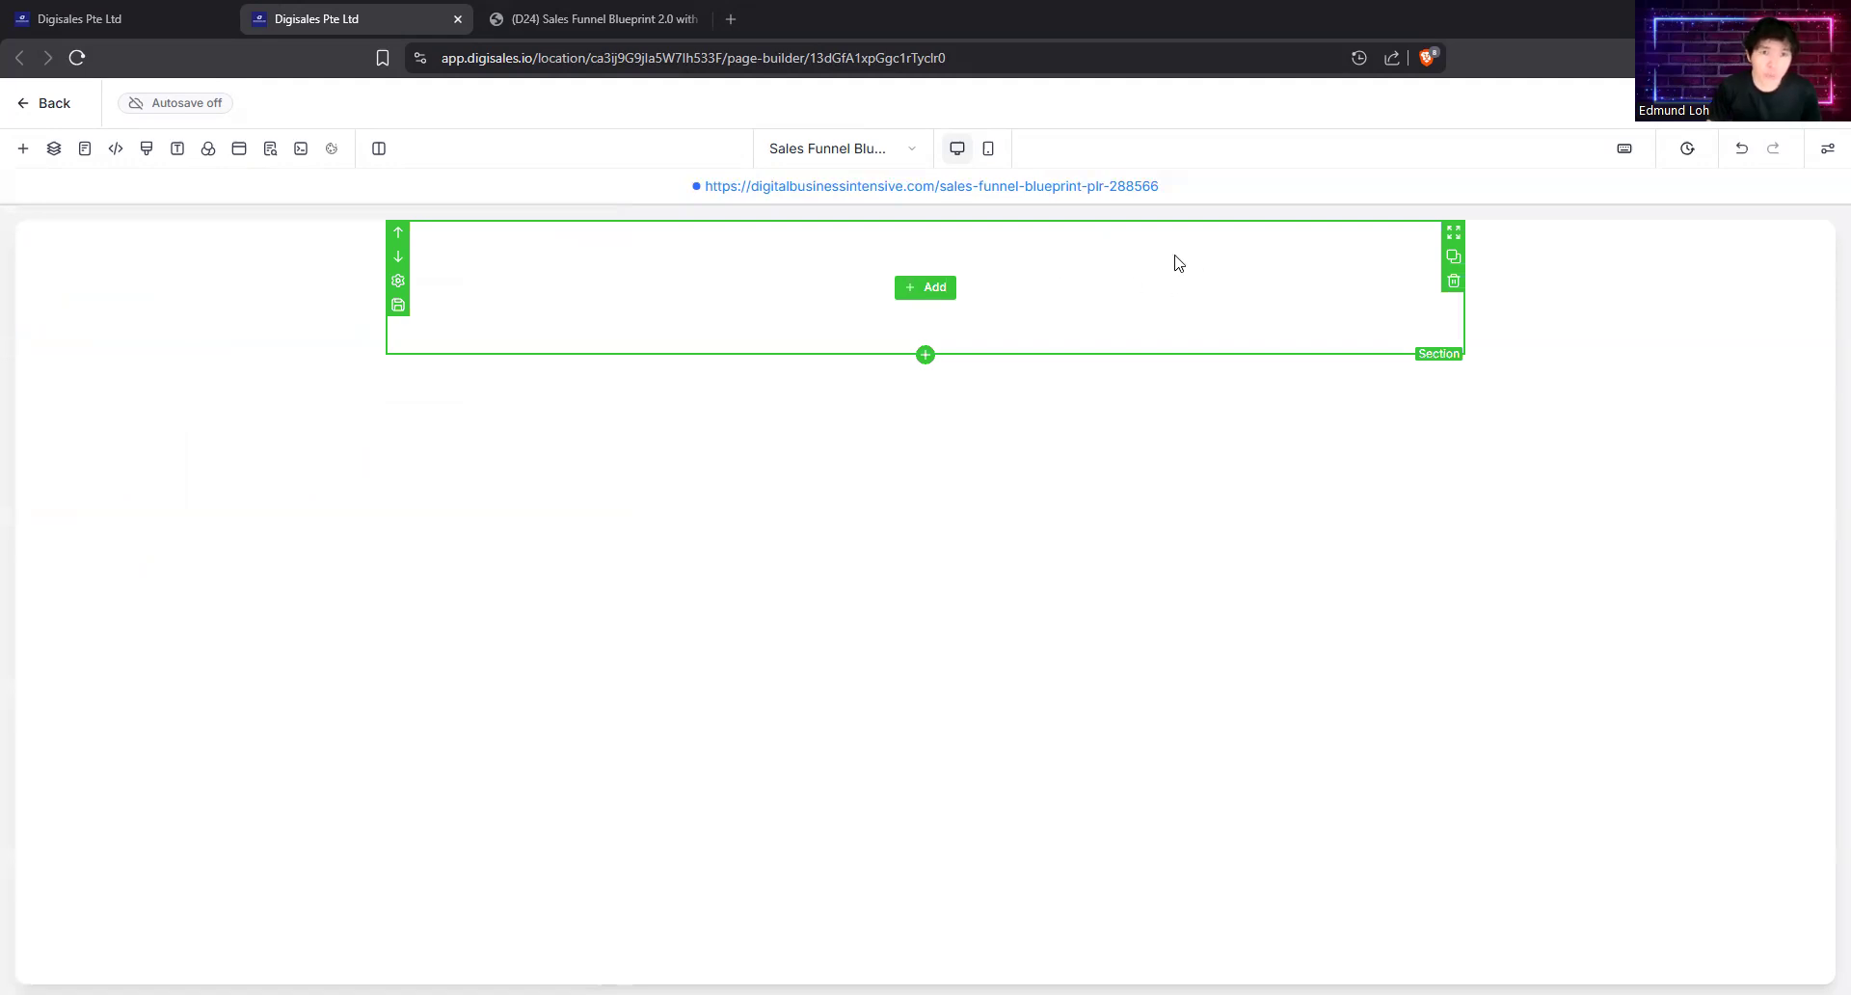
Step: Set the Wide section's background color to black
{"action": "left_click", "coordinate": [1283, 310]}
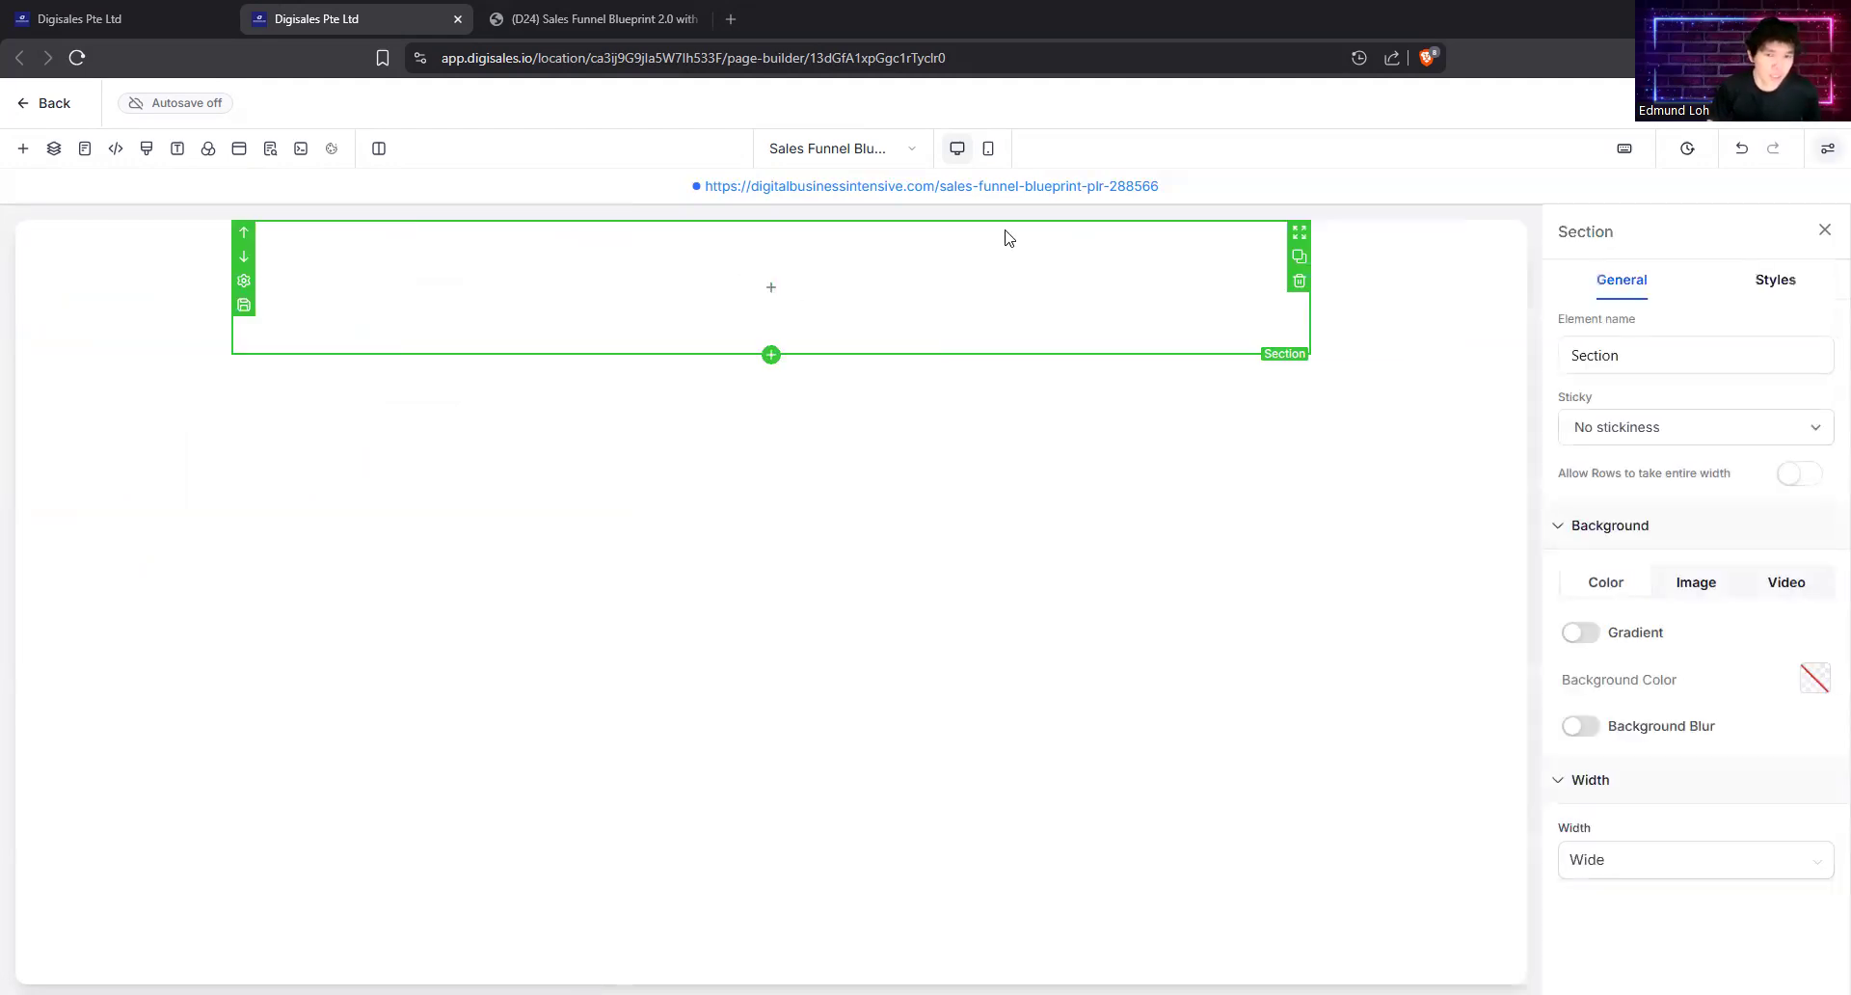
{"action": "left_click", "coordinate": [1805, 681]}
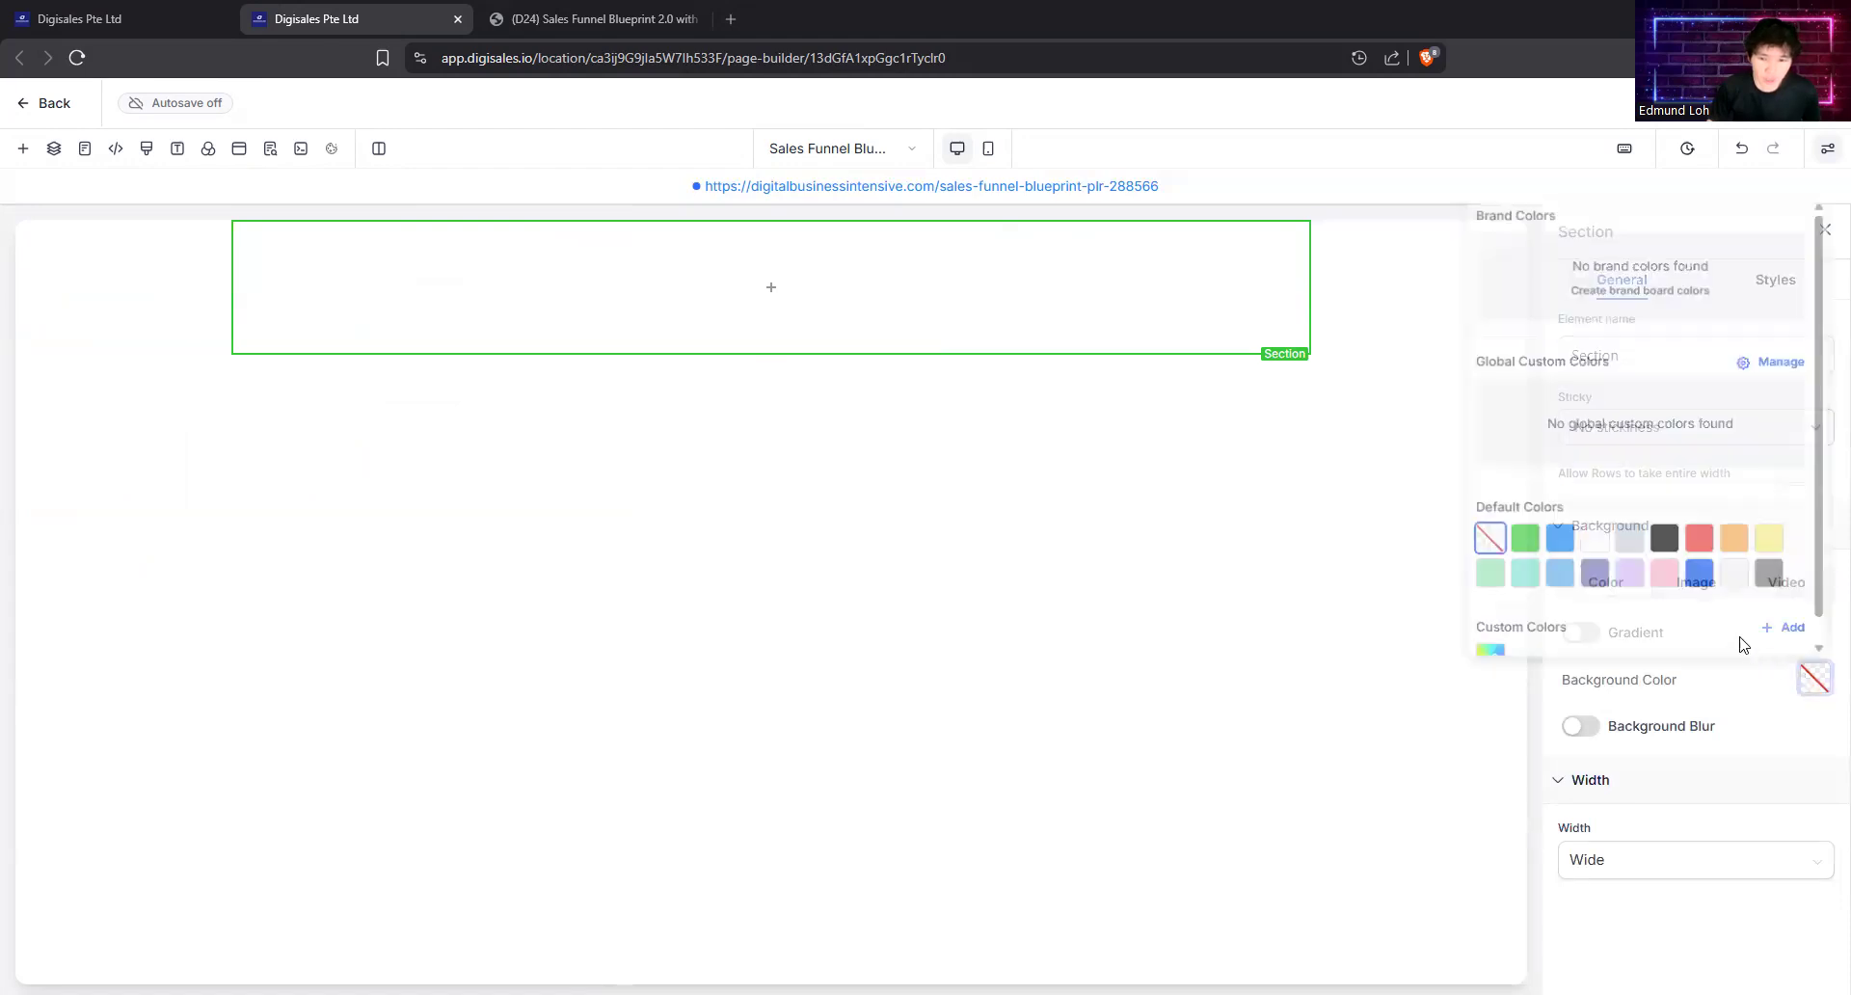
{"action": "left_click", "coordinate": [1657, 533]}
{"action": "left_click", "coordinate": [1368, 332]}
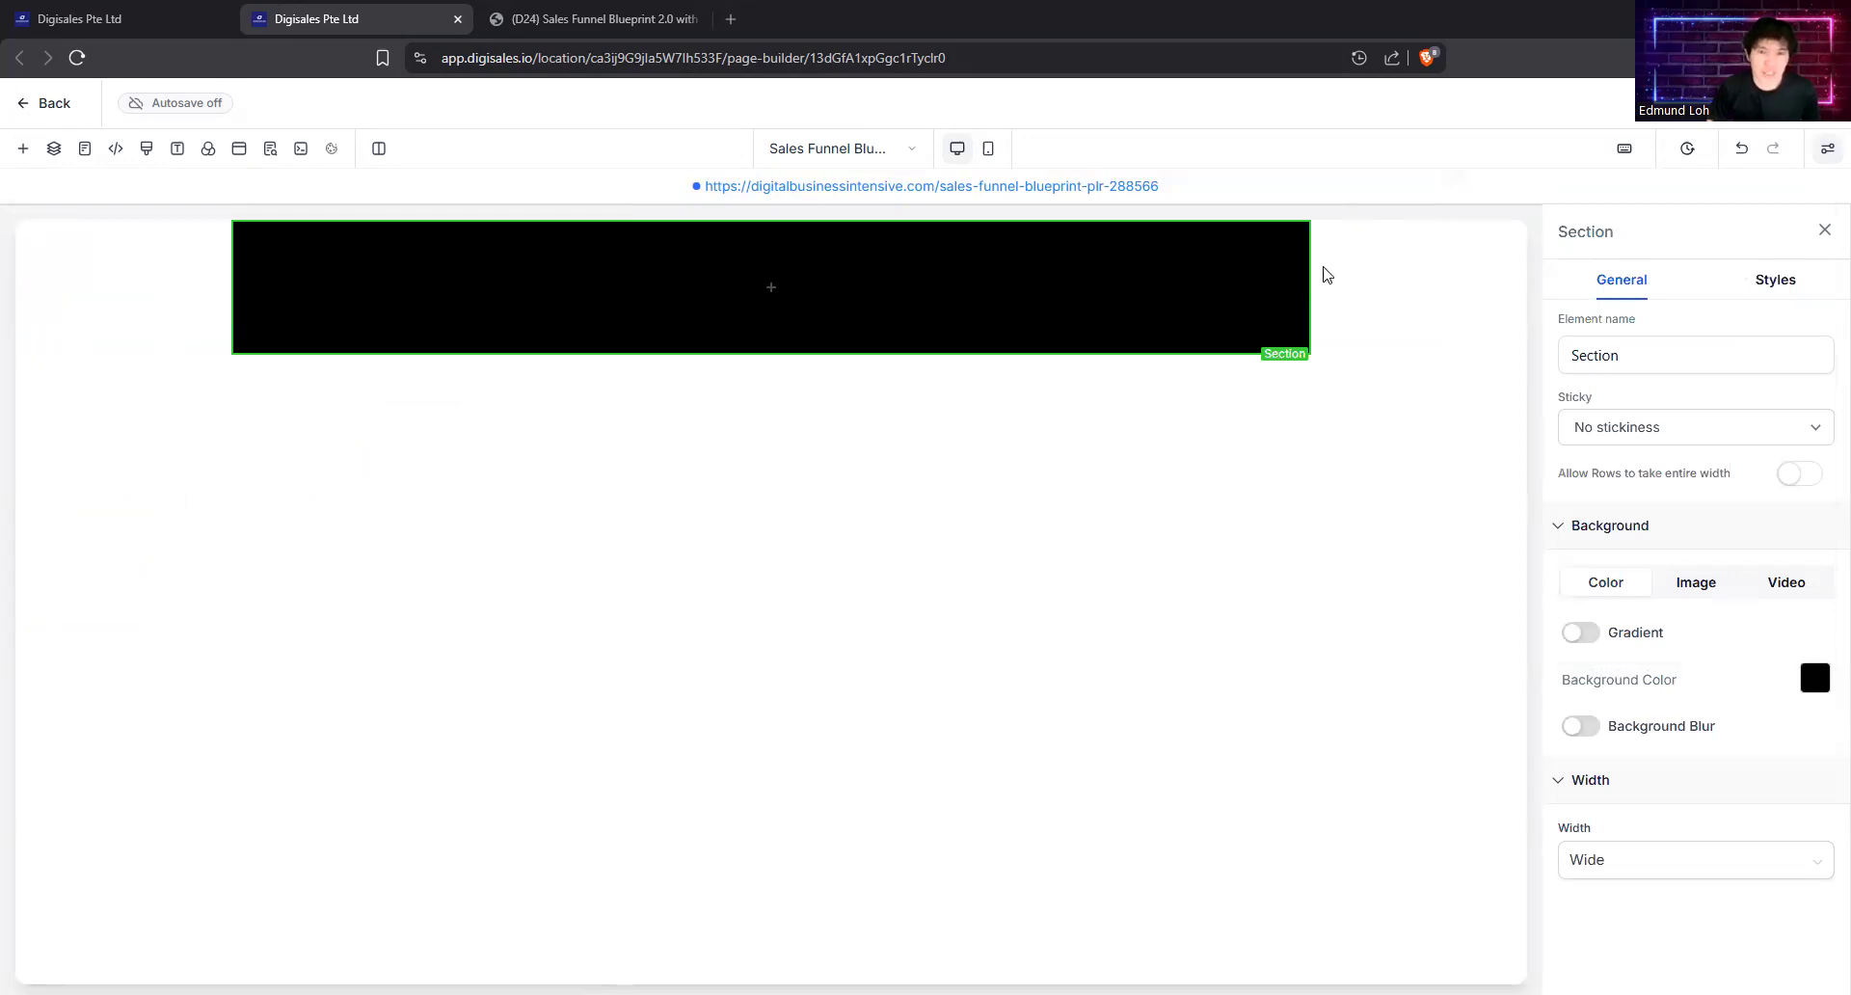
Step: Delete the Wide section and add a Full Width section in its place
{"action": "mouse_move", "coordinate": [1256, 306]}
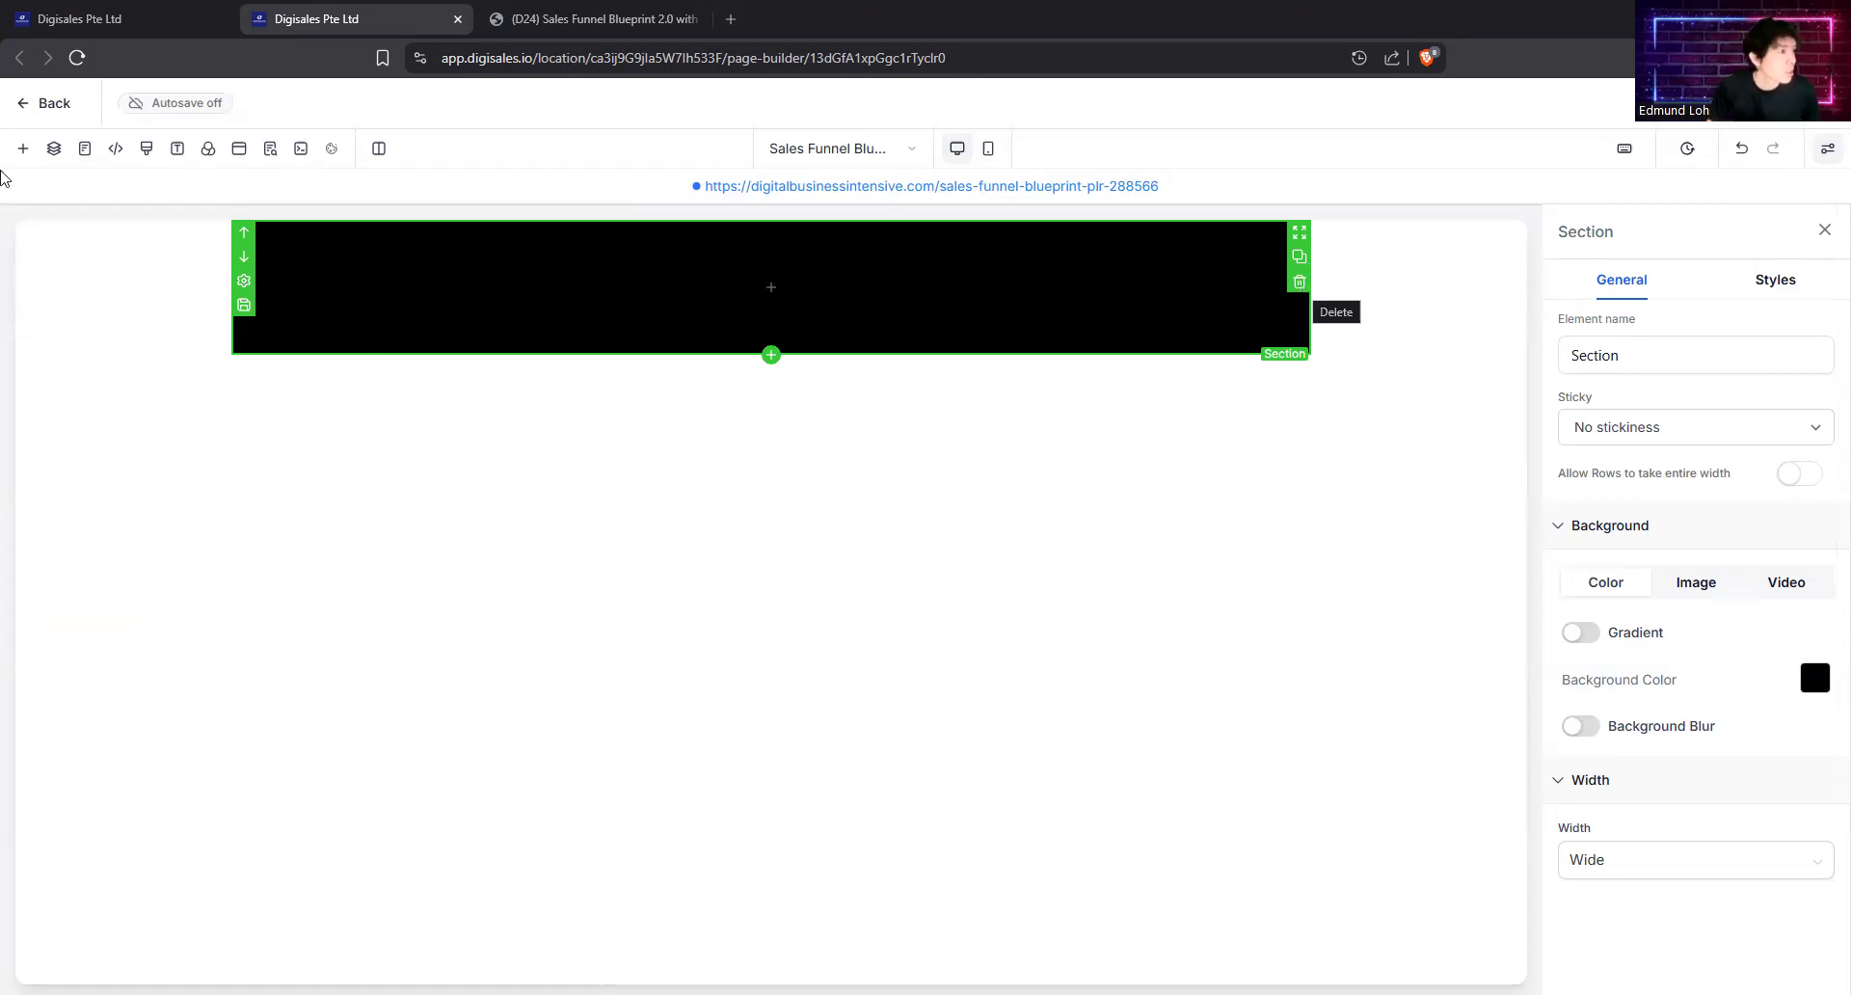
{"action": "left_click", "coordinate": [1300, 282]}
{"action": "left_click", "coordinate": [777, 273]}
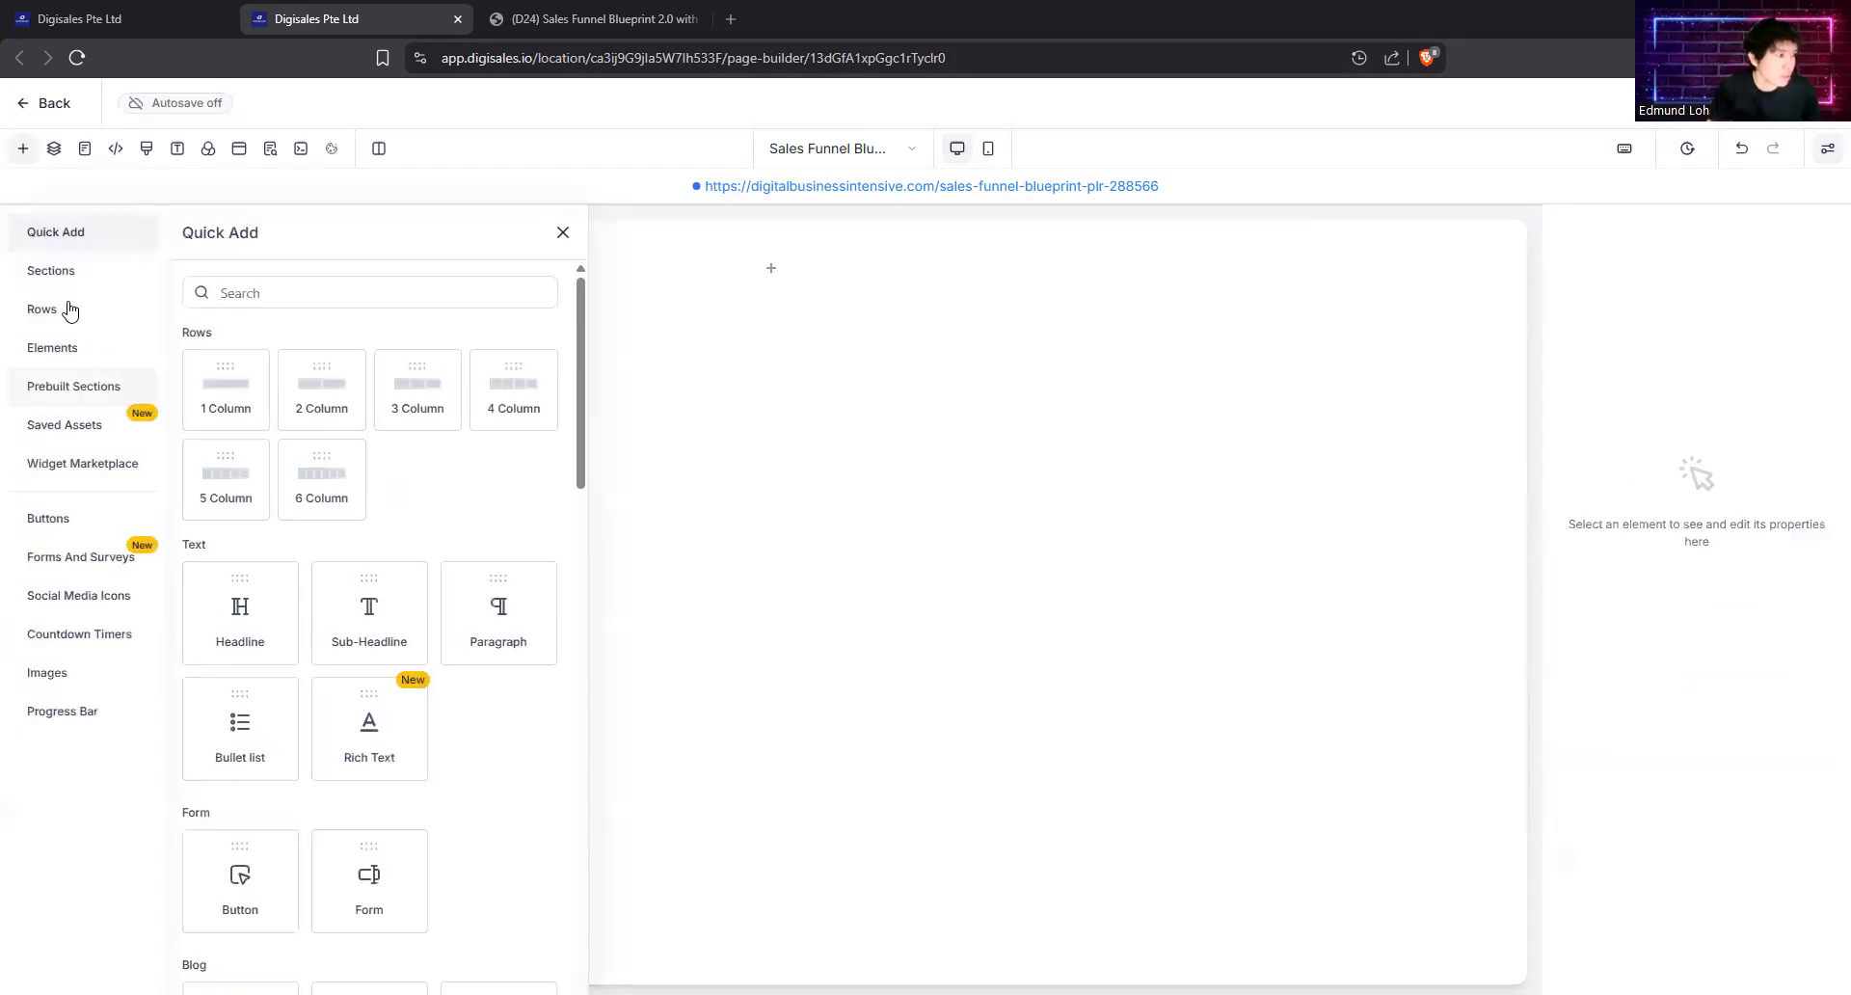
{"action": "left_click", "coordinate": [56, 274]}
{"action": "left_click_drag", "start_coordinate": [310, 335], "coordinate": [858, 277]}
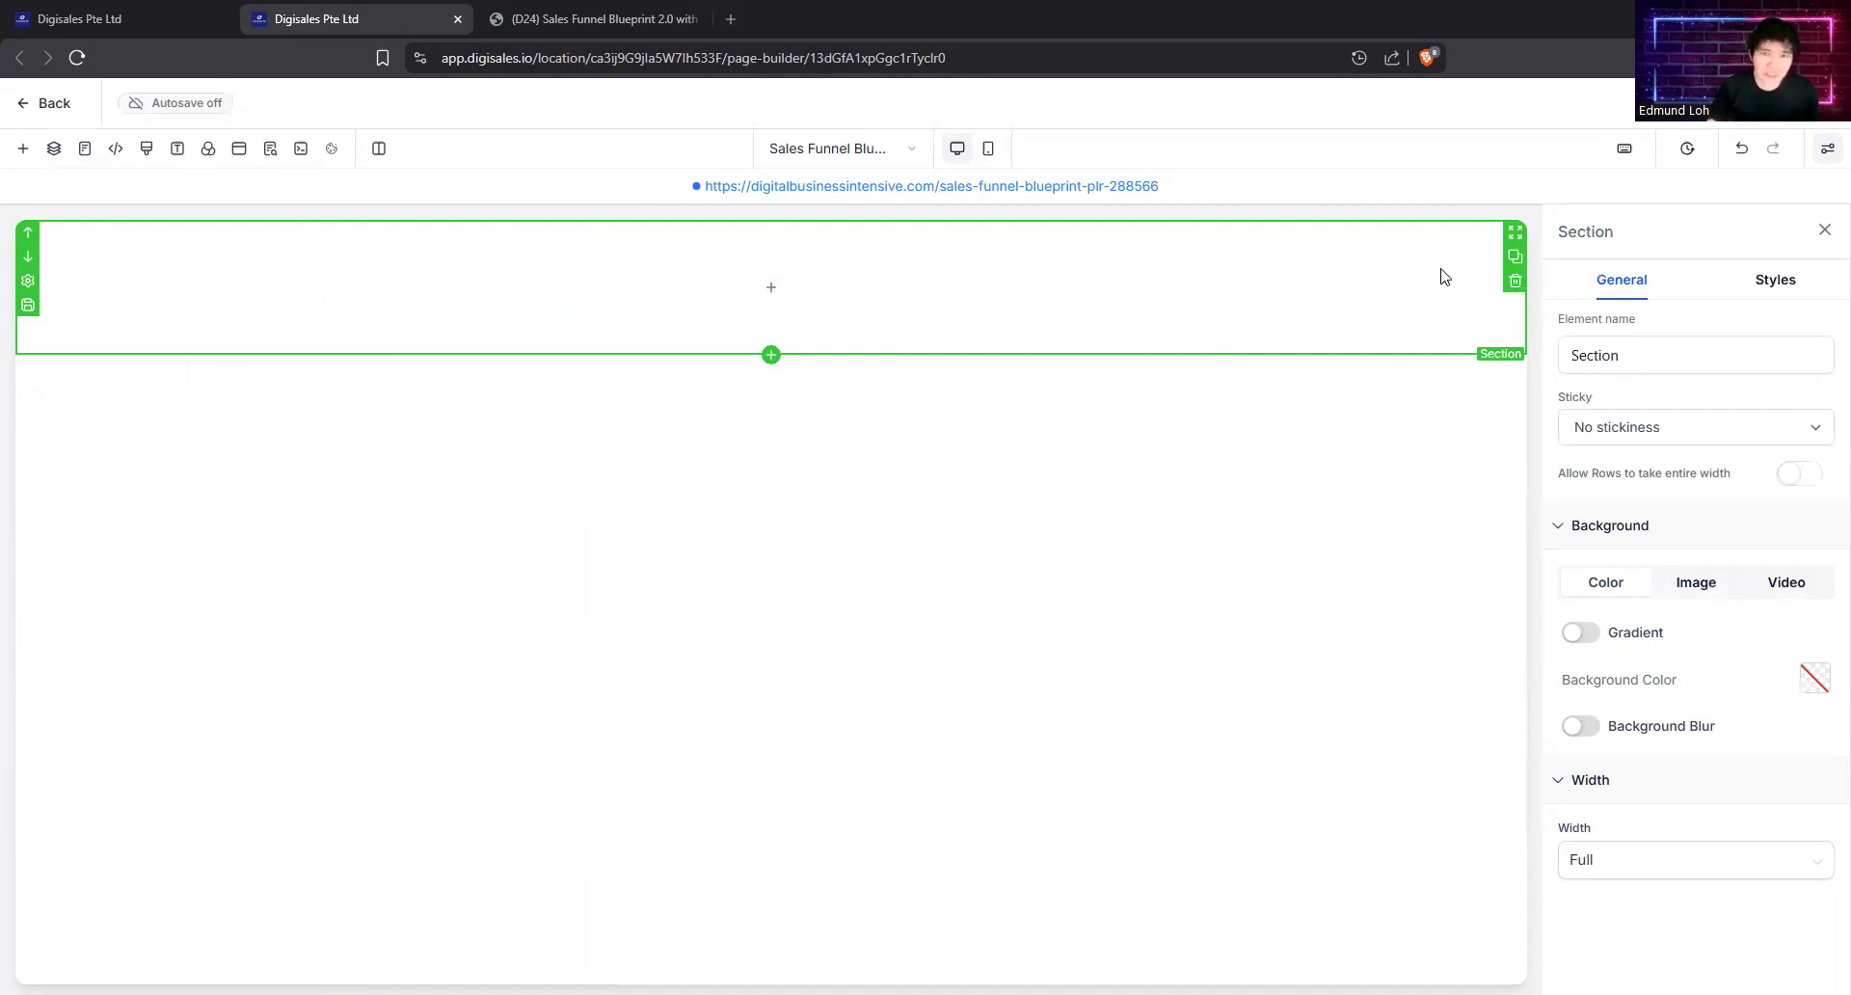
Step: Rename the full-width section as "Section MAIN"
{"action": "left_click", "coordinate": [1631, 360]}
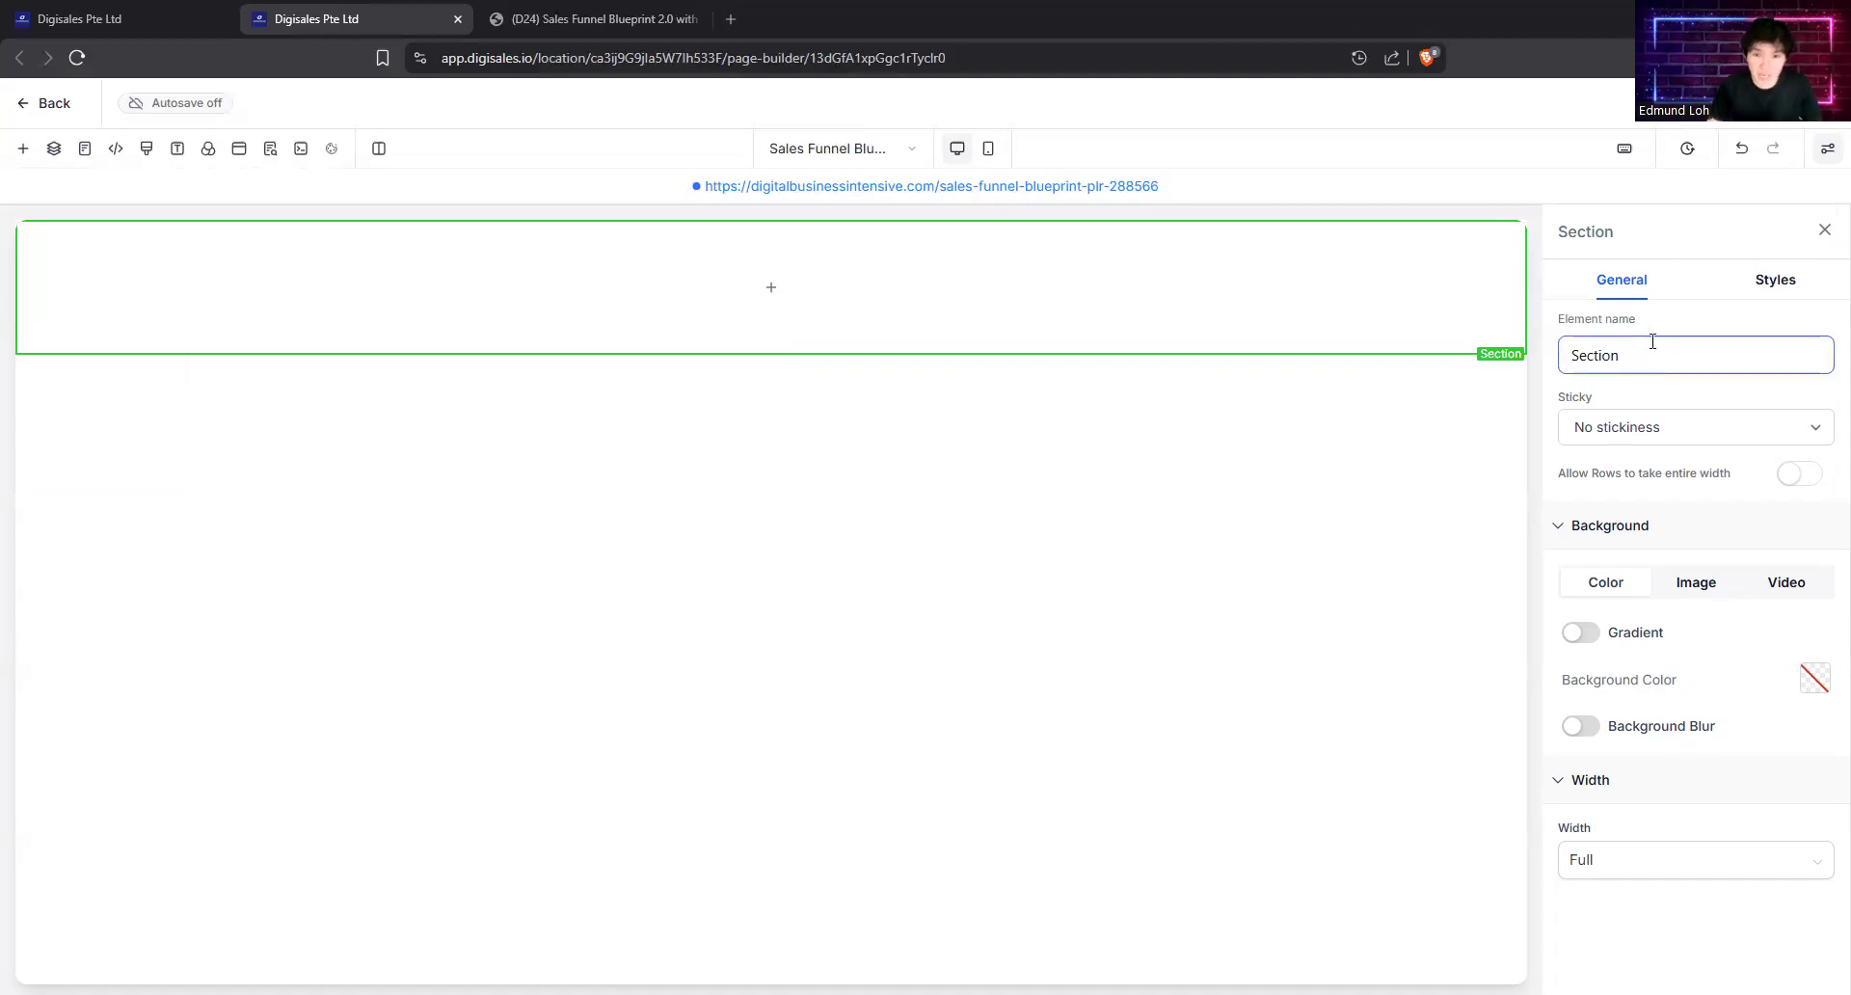
{"action": "left_click_drag", "start_coordinate": [1637, 356], "coordinate": [1564, 353]}
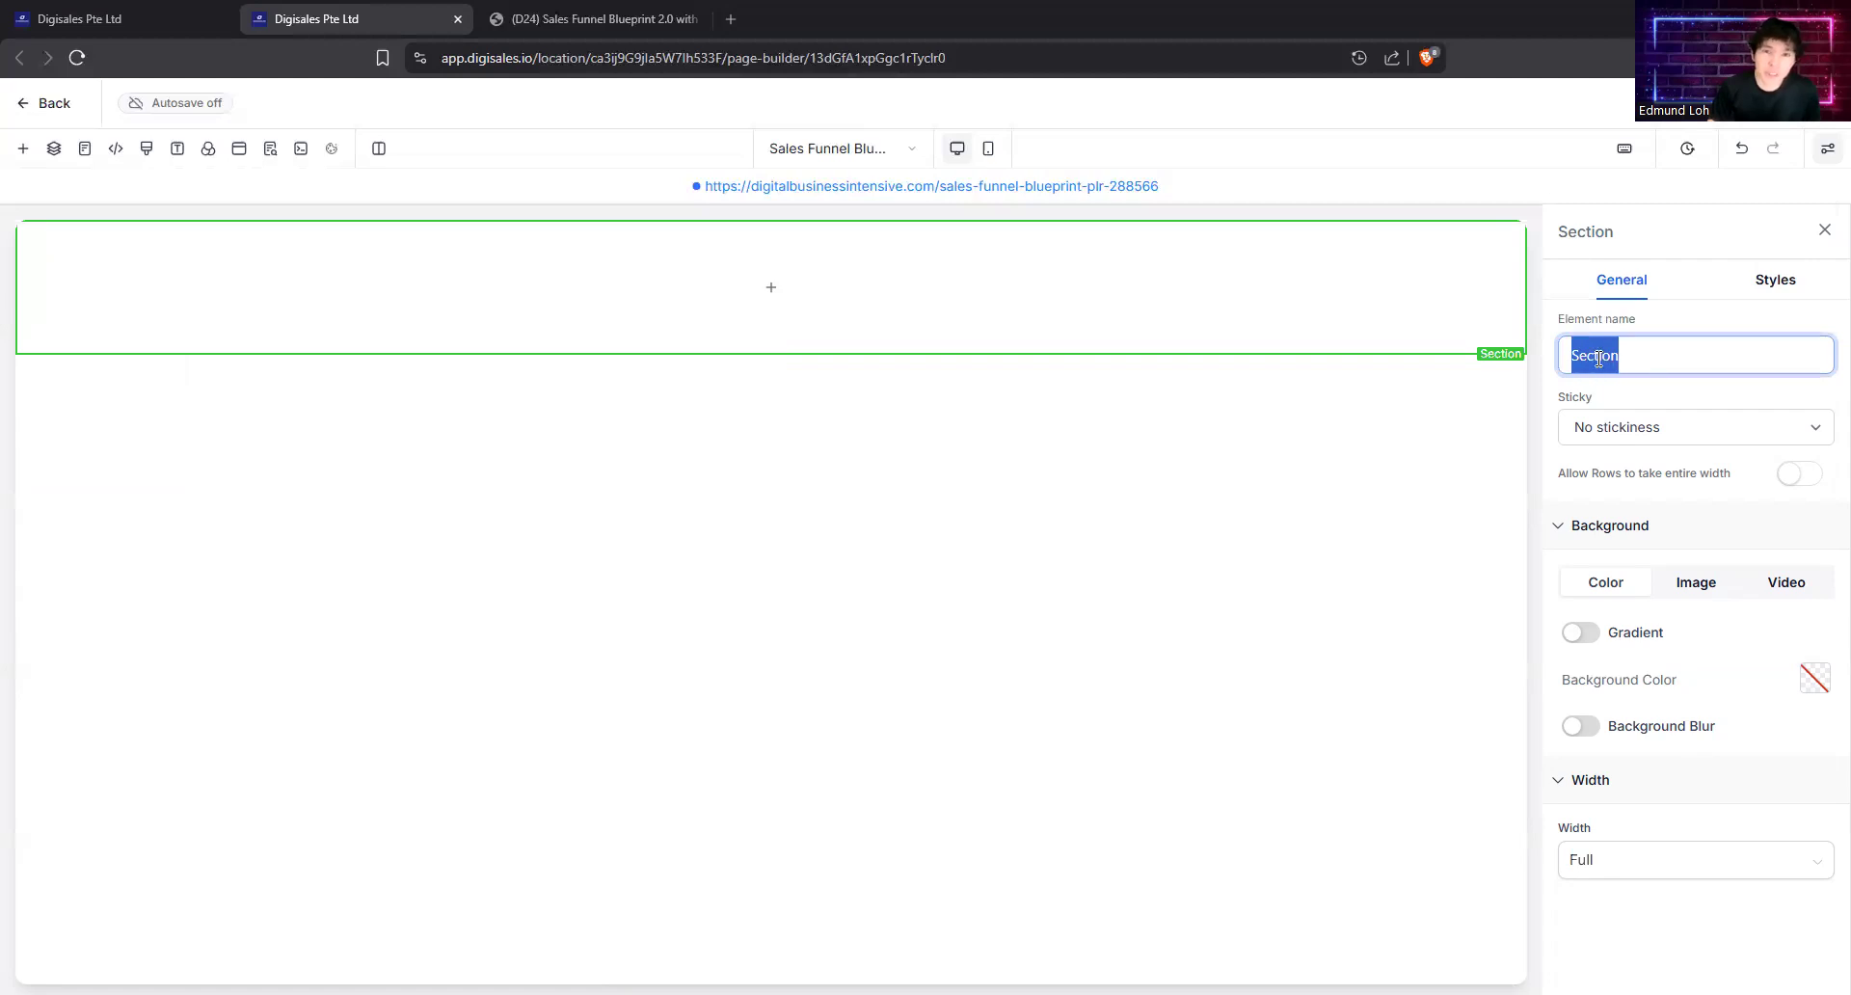
{"action": "left_click", "coordinate": [1636, 361]}
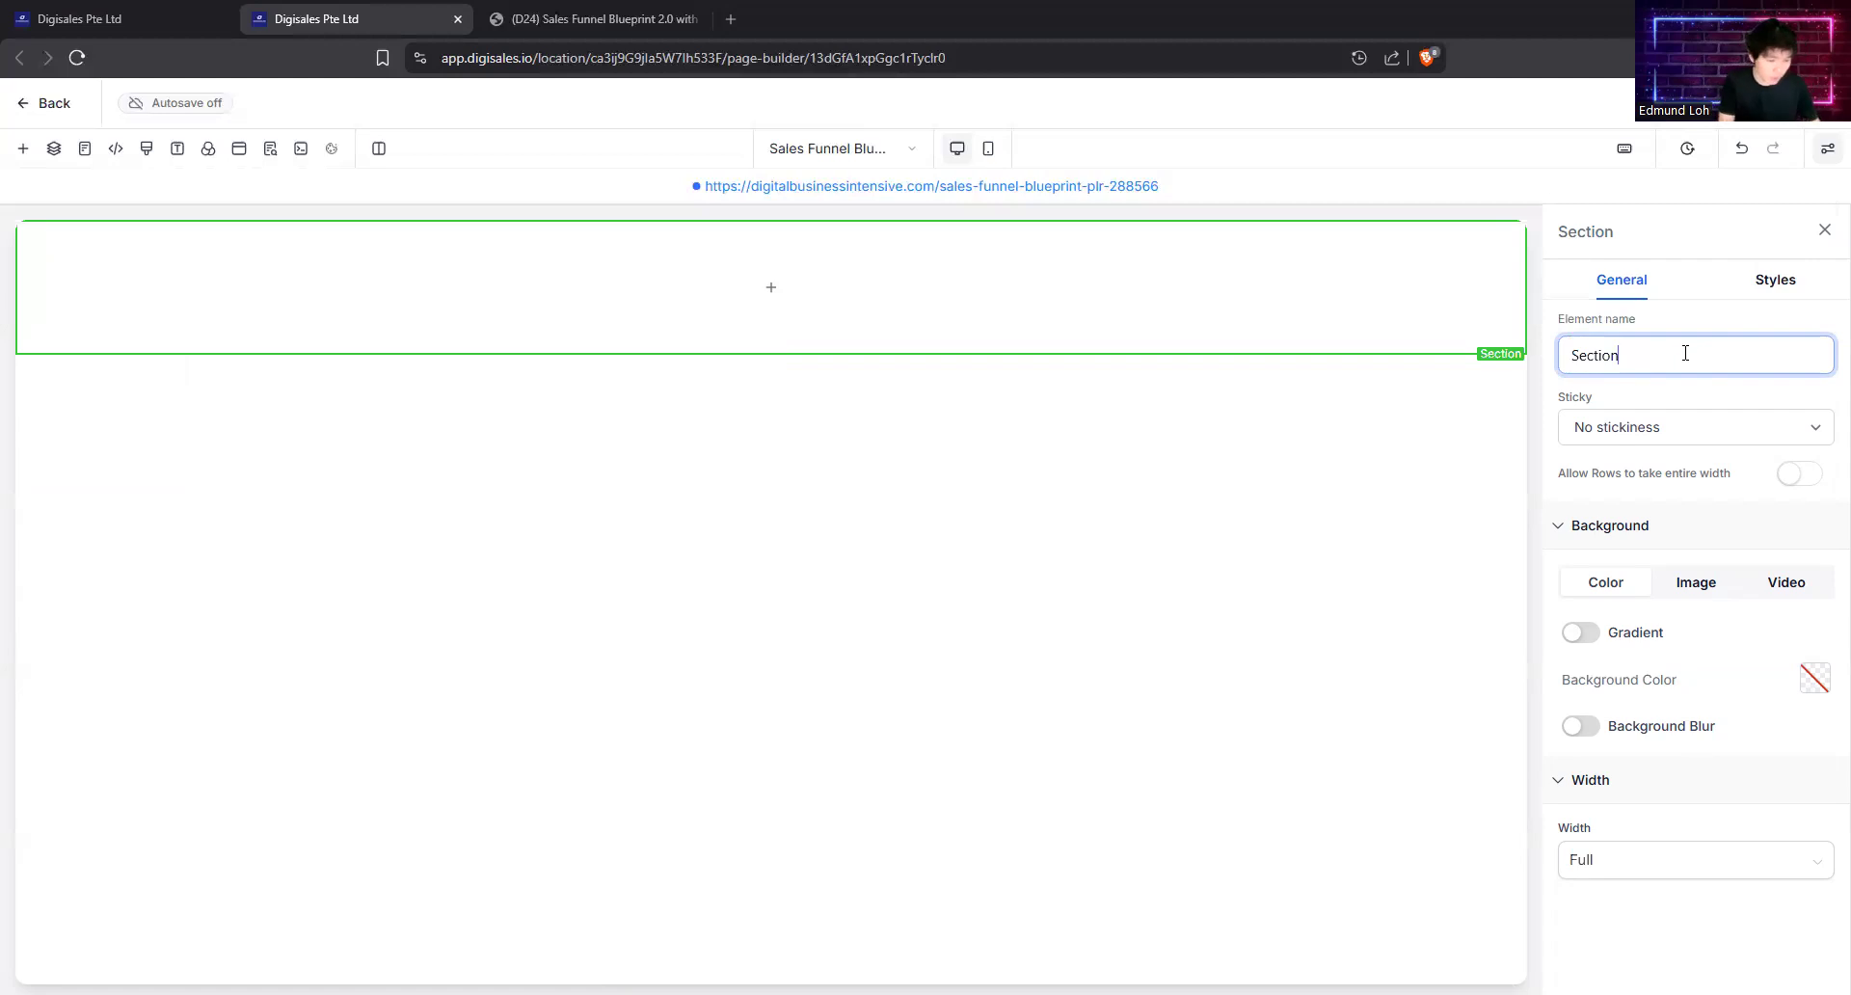
{"action": "type", "text": "MAIN"}
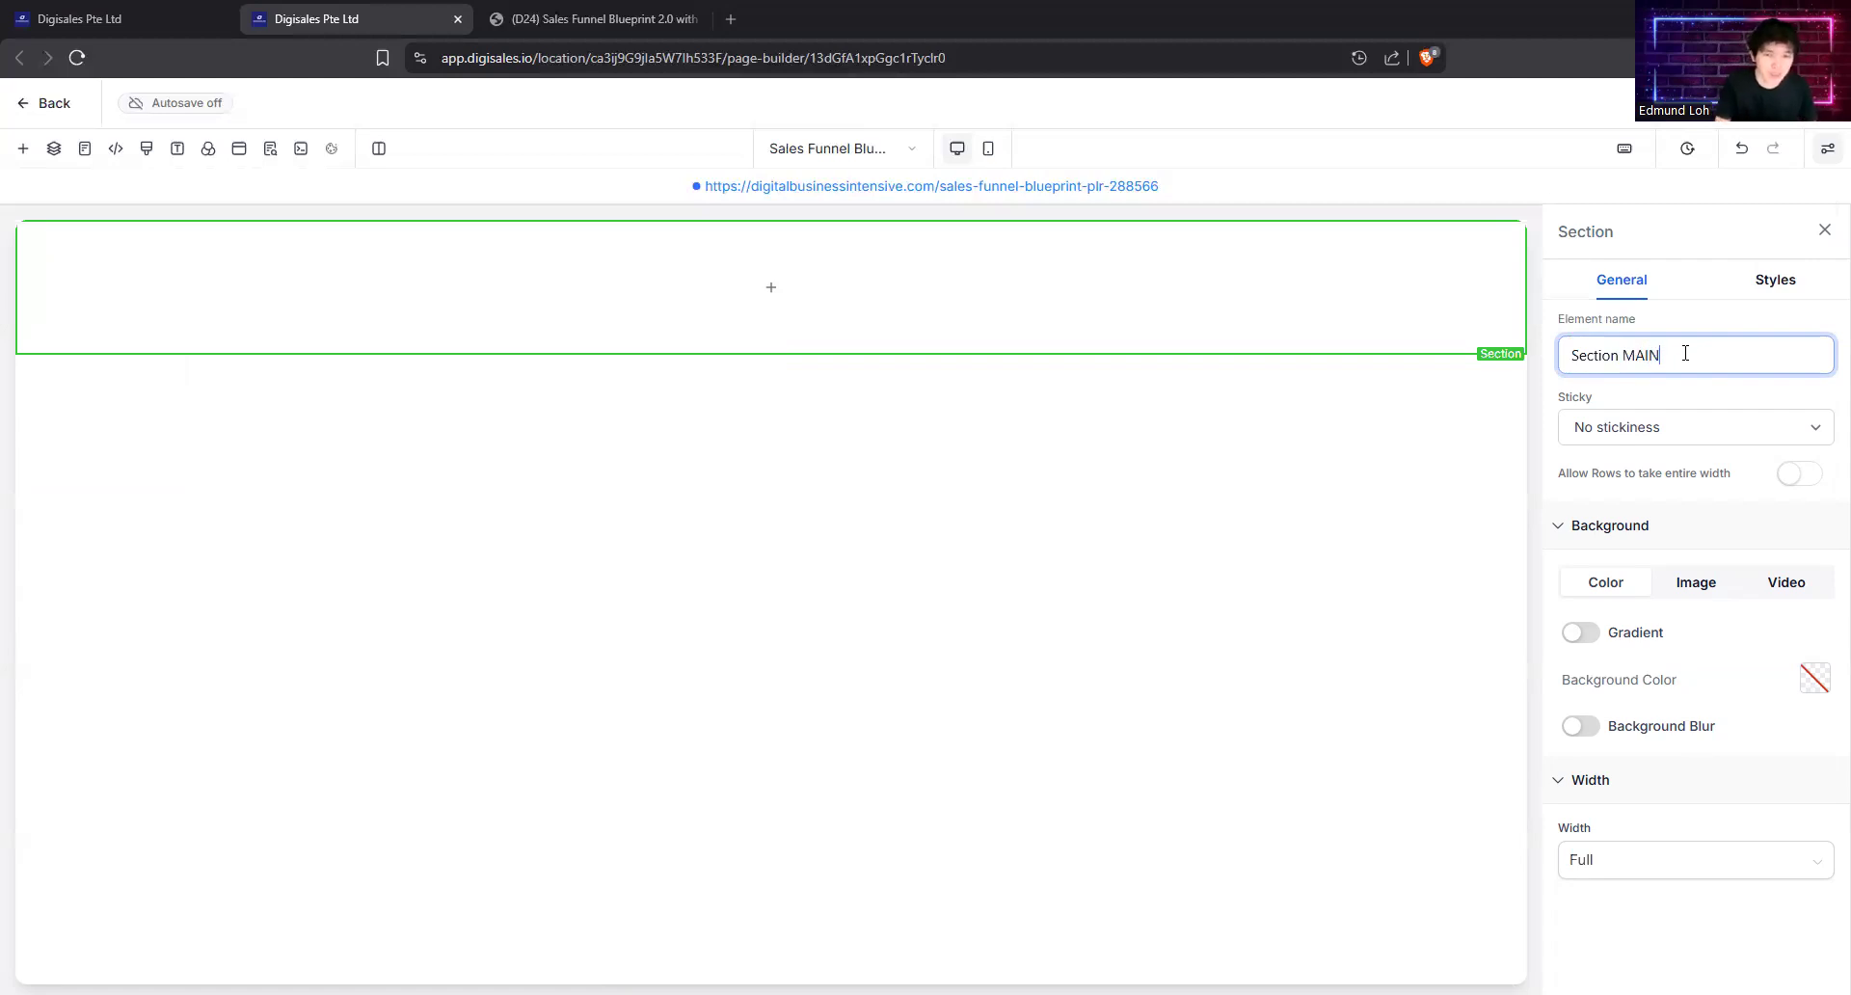
{"action": "left_click", "coordinate": [1706, 308]}
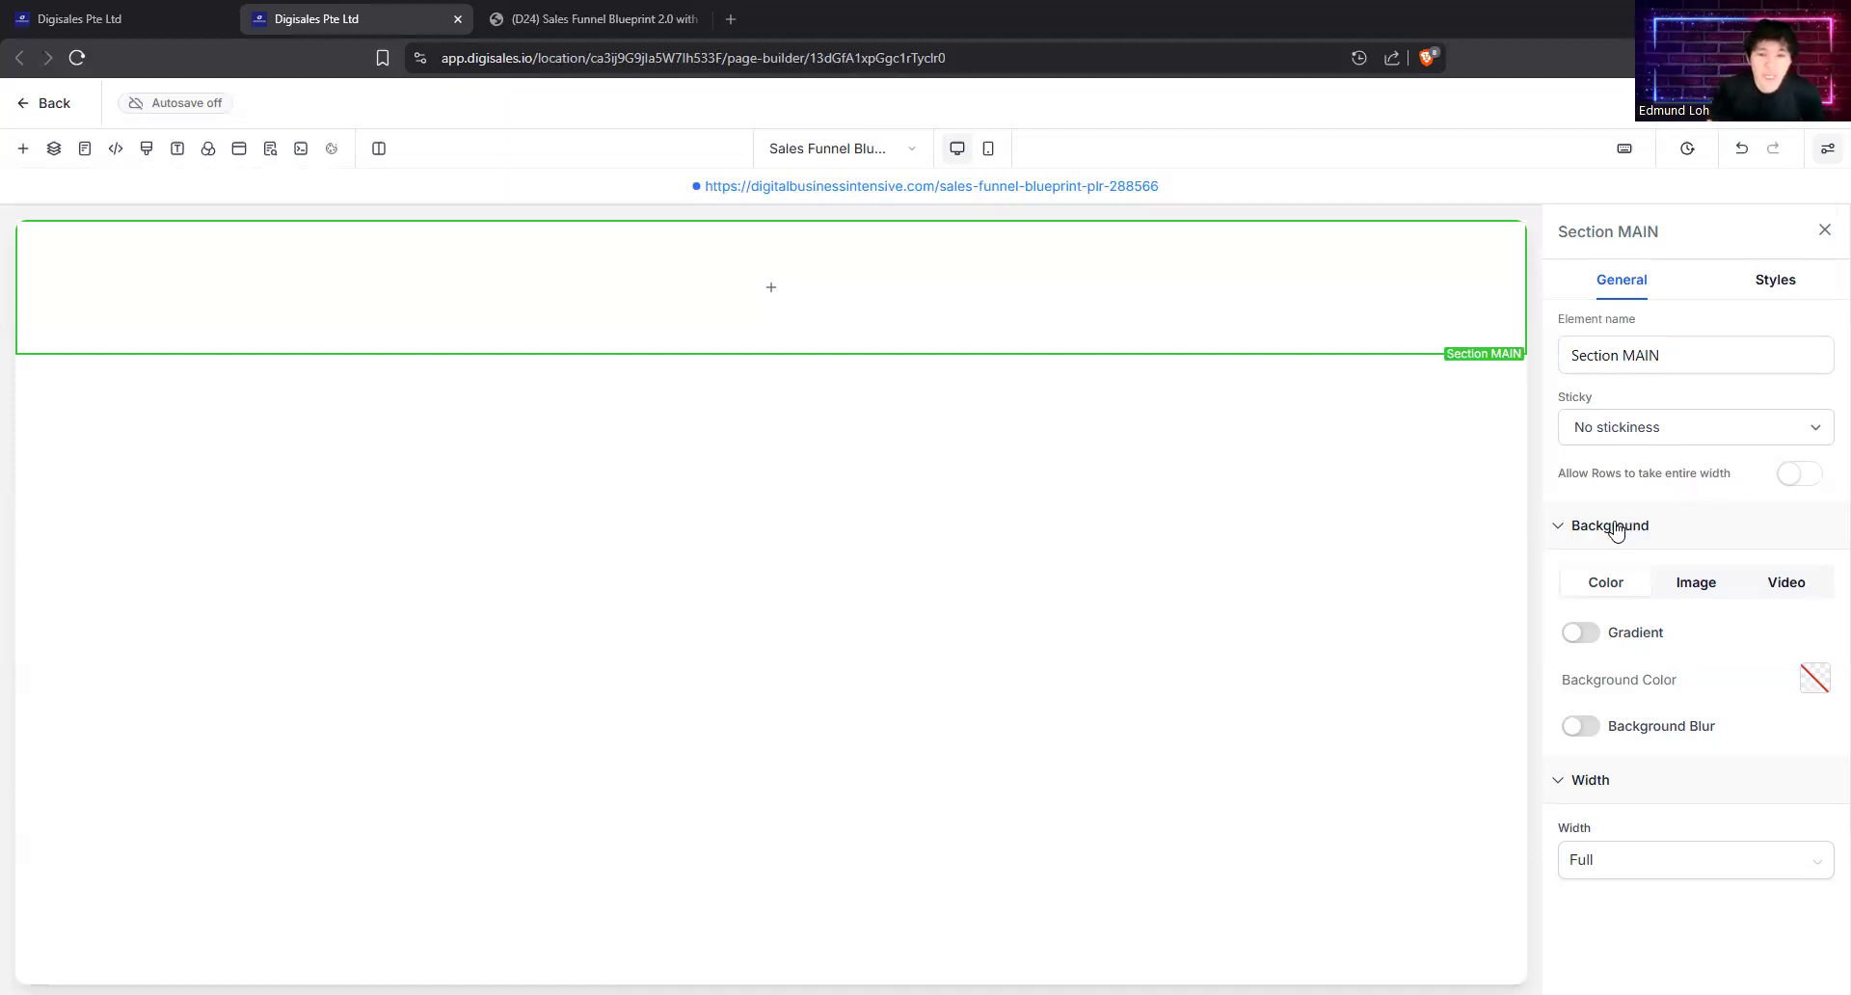
Step: Try black and red from the default colors as the background of Section MAIN
{"action": "left_click", "coordinate": [1812, 682]}
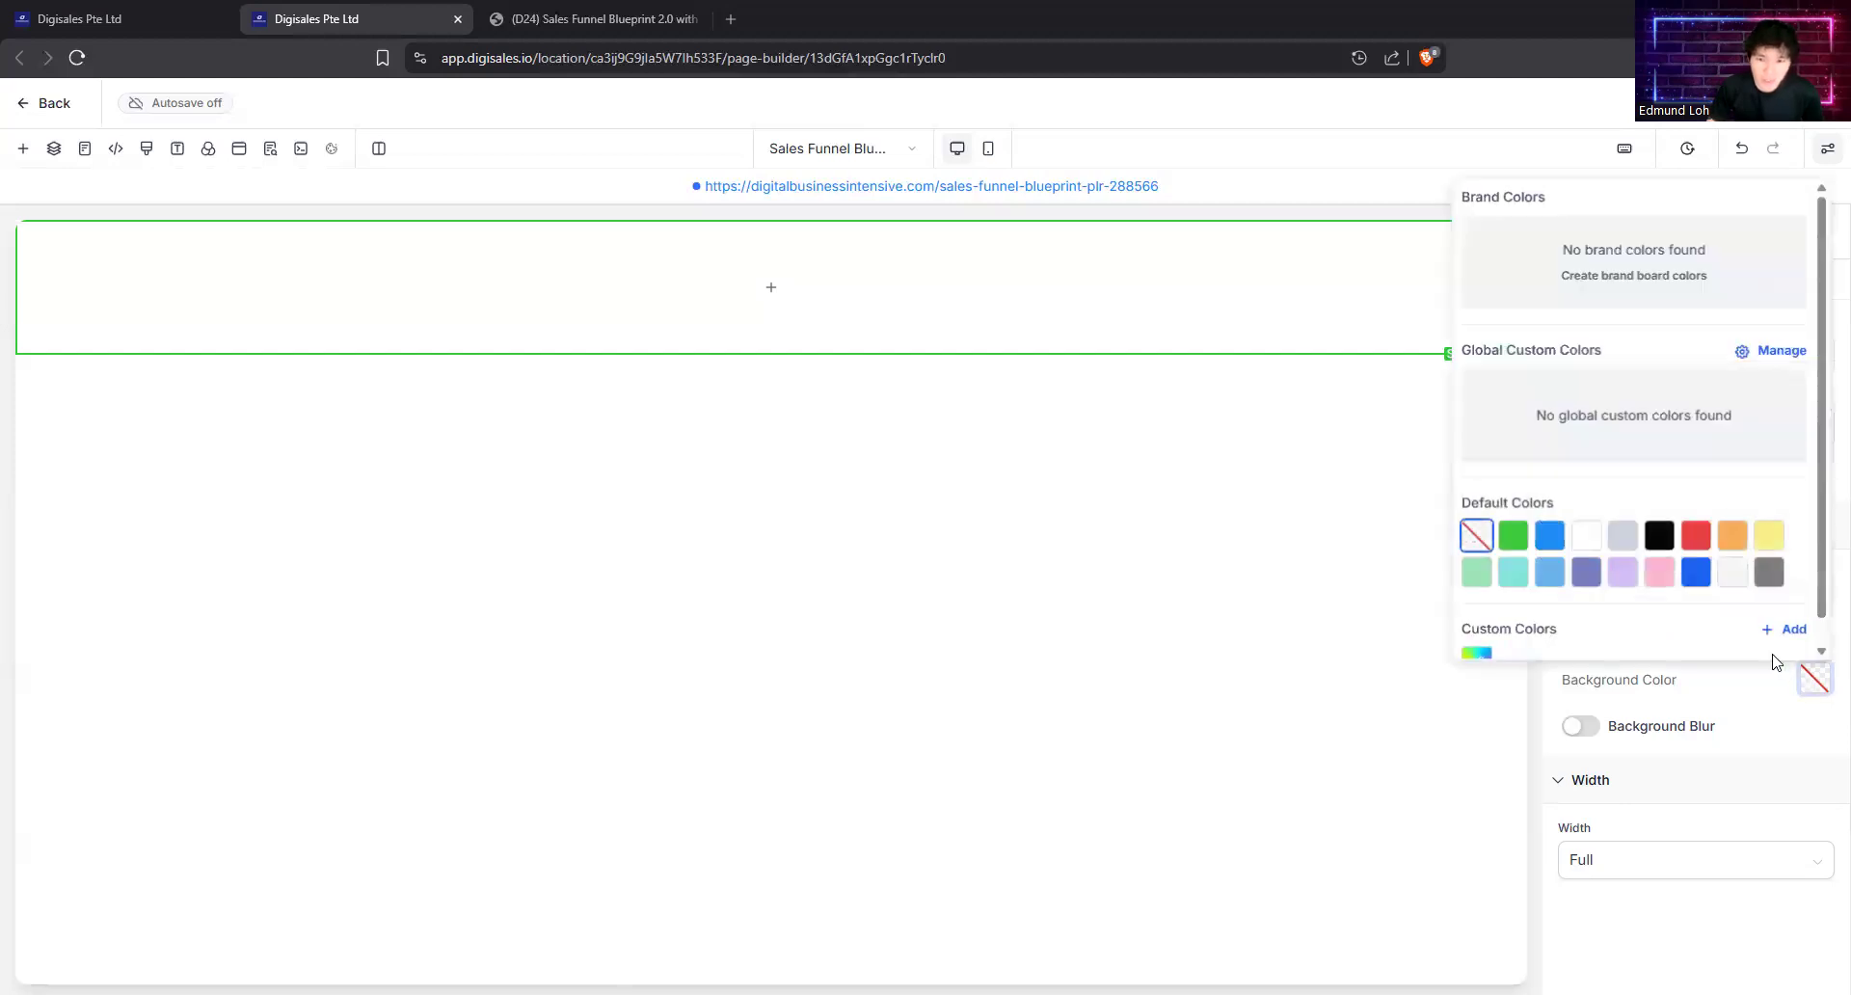
{"action": "left_click", "coordinate": [1658, 543]}
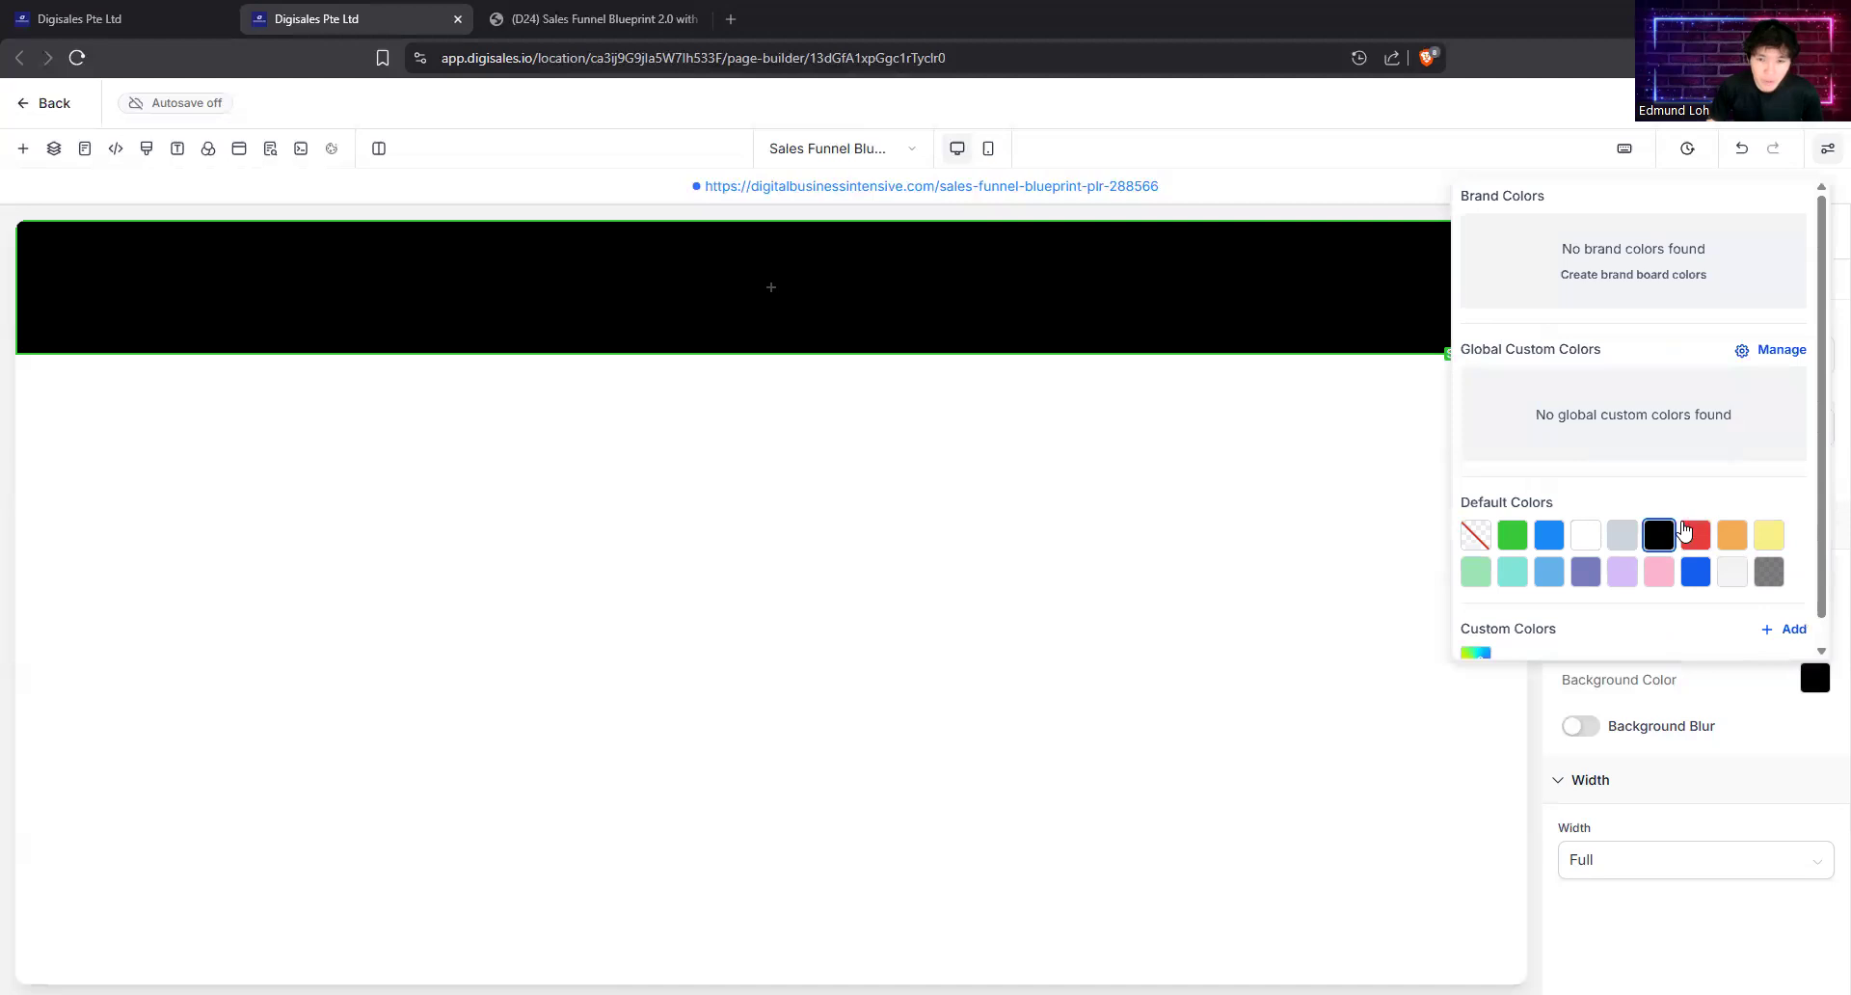
{"action": "left_click", "coordinate": [1695, 534]}
{"action": "scroll", "coordinate": [1695, 570], "scroll_direction": "down", "scroll_amount": 1}
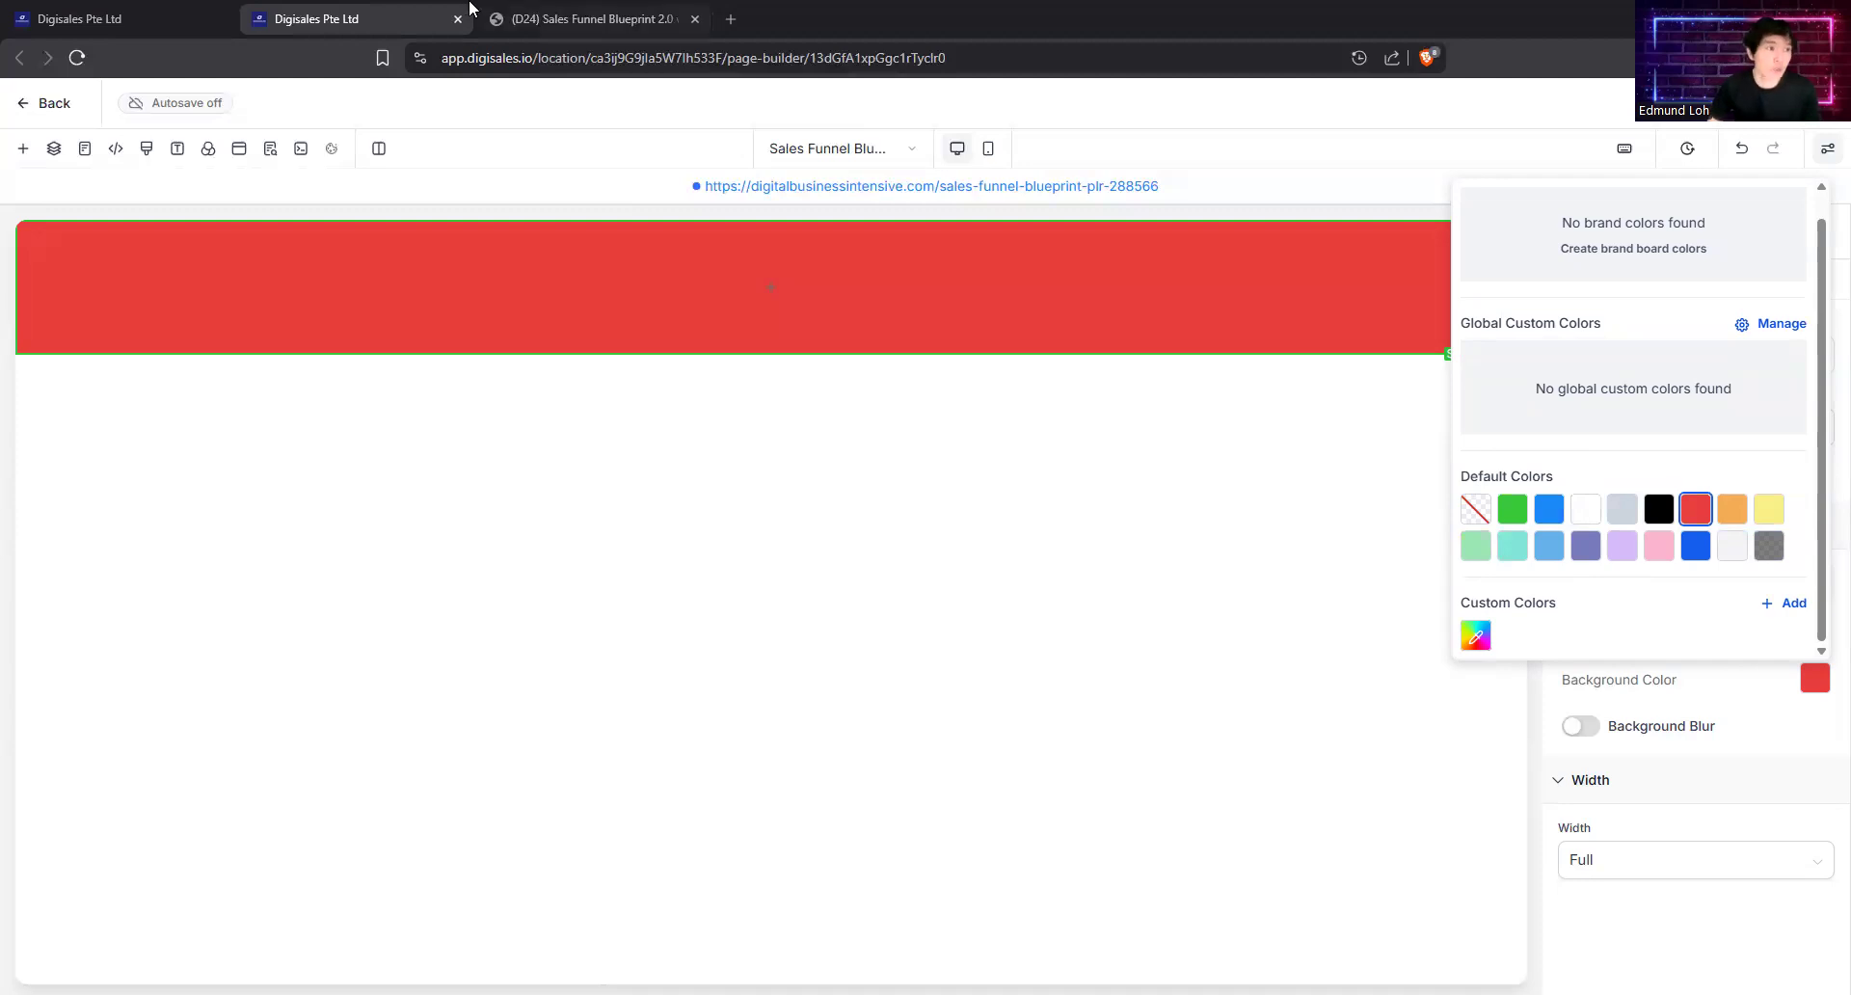
Step: Check the existing Sales Funnel Blueprint sales page for reference and set Section MAIN's background color to Gray (#cbd5e0)
{"action": "key", "text": "ctrl+Tab"}
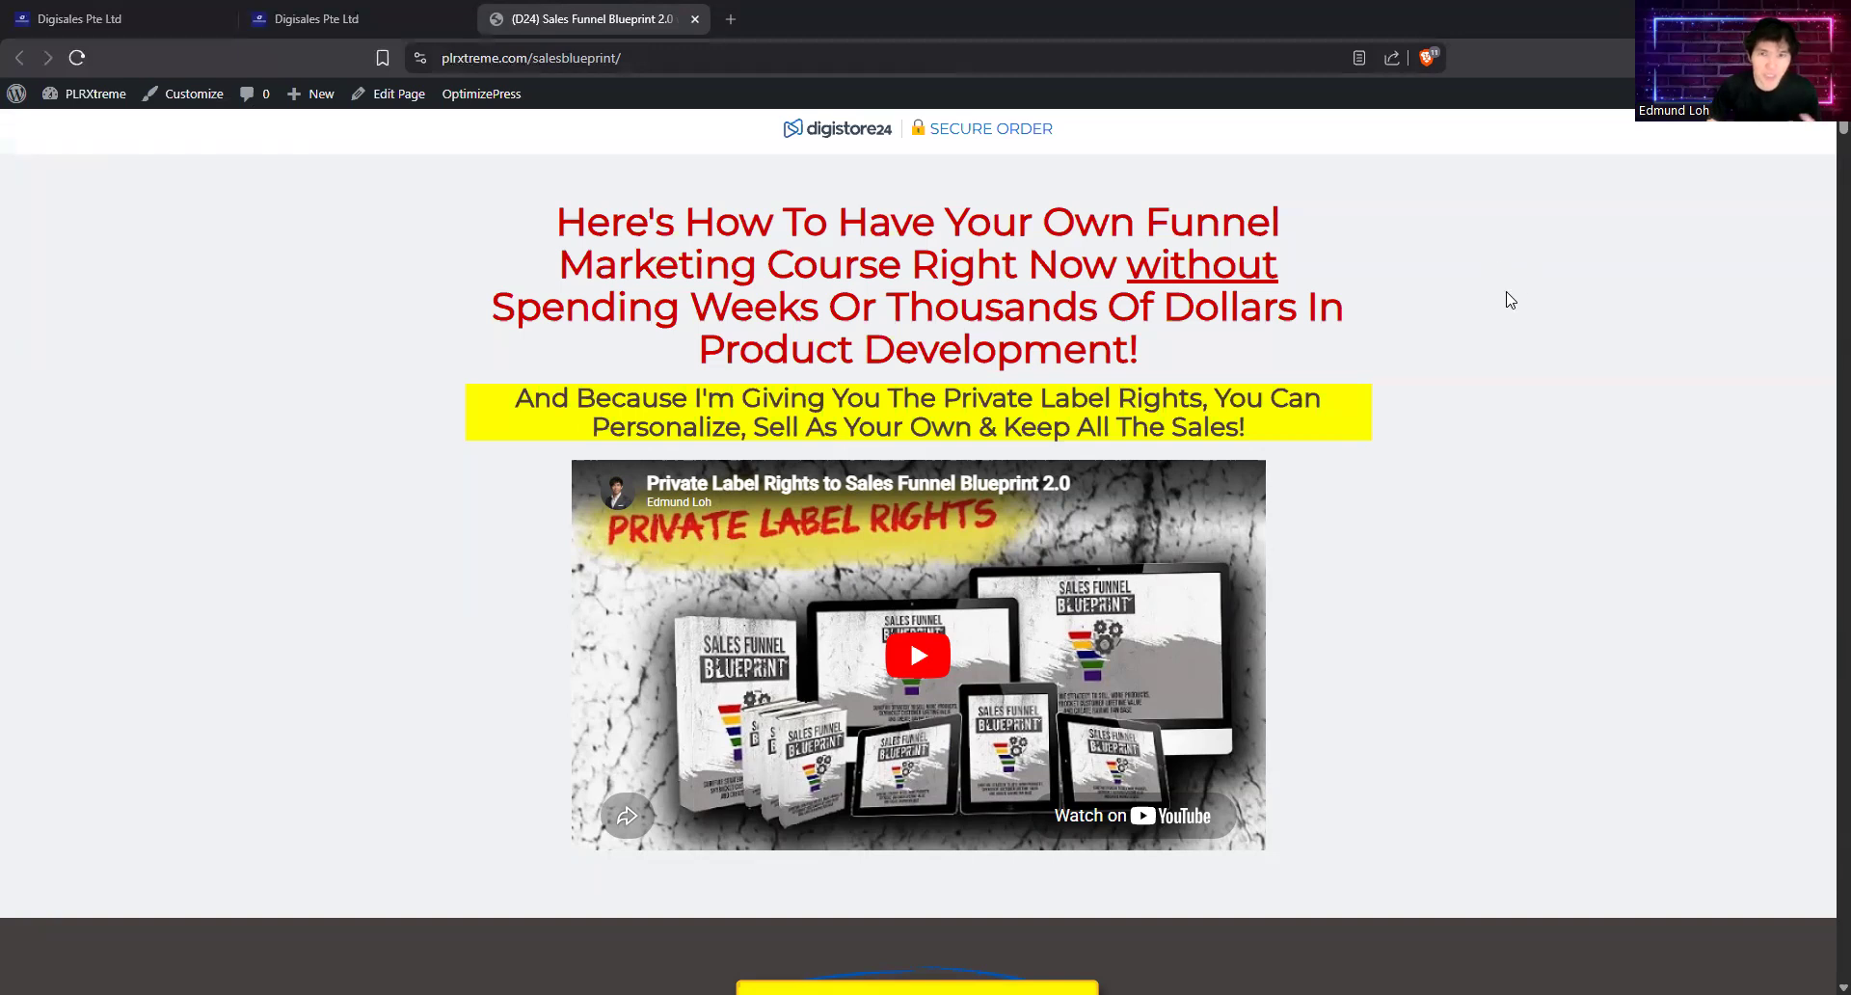
{"action": "left_click", "coordinate": [444, 14]}
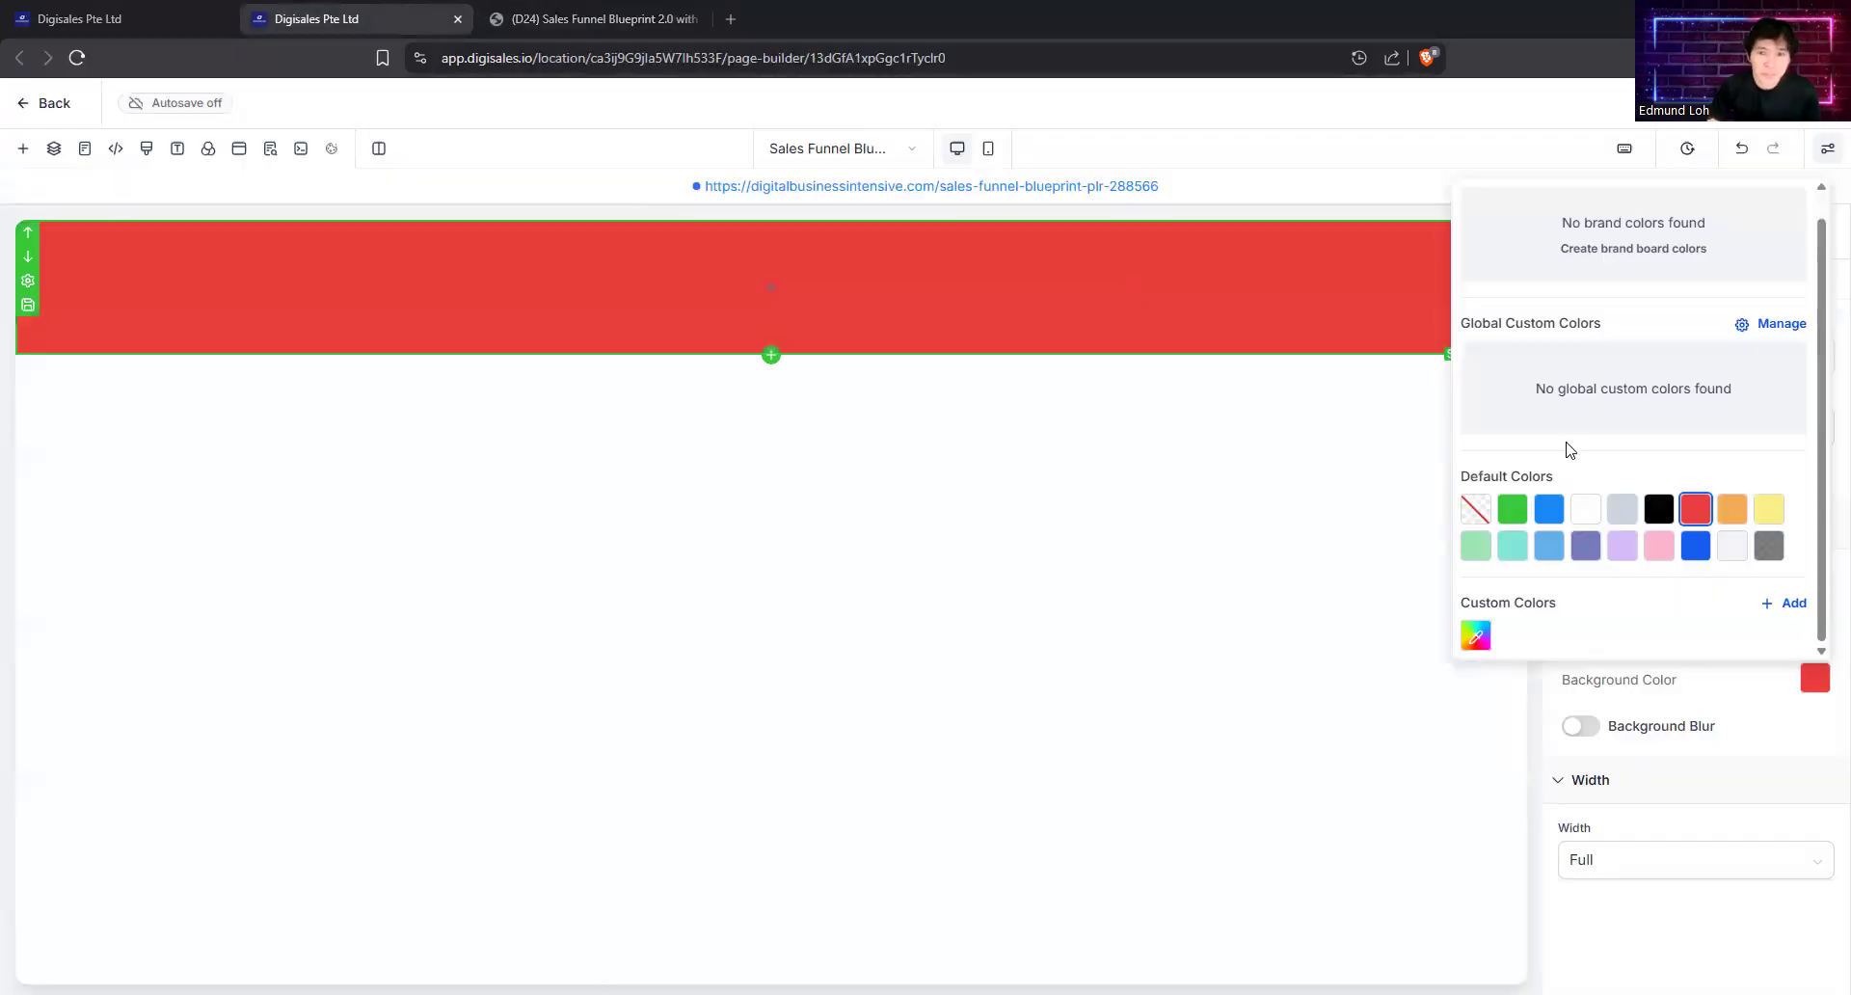
{"action": "left_click", "coordinate": [1623, 511]}
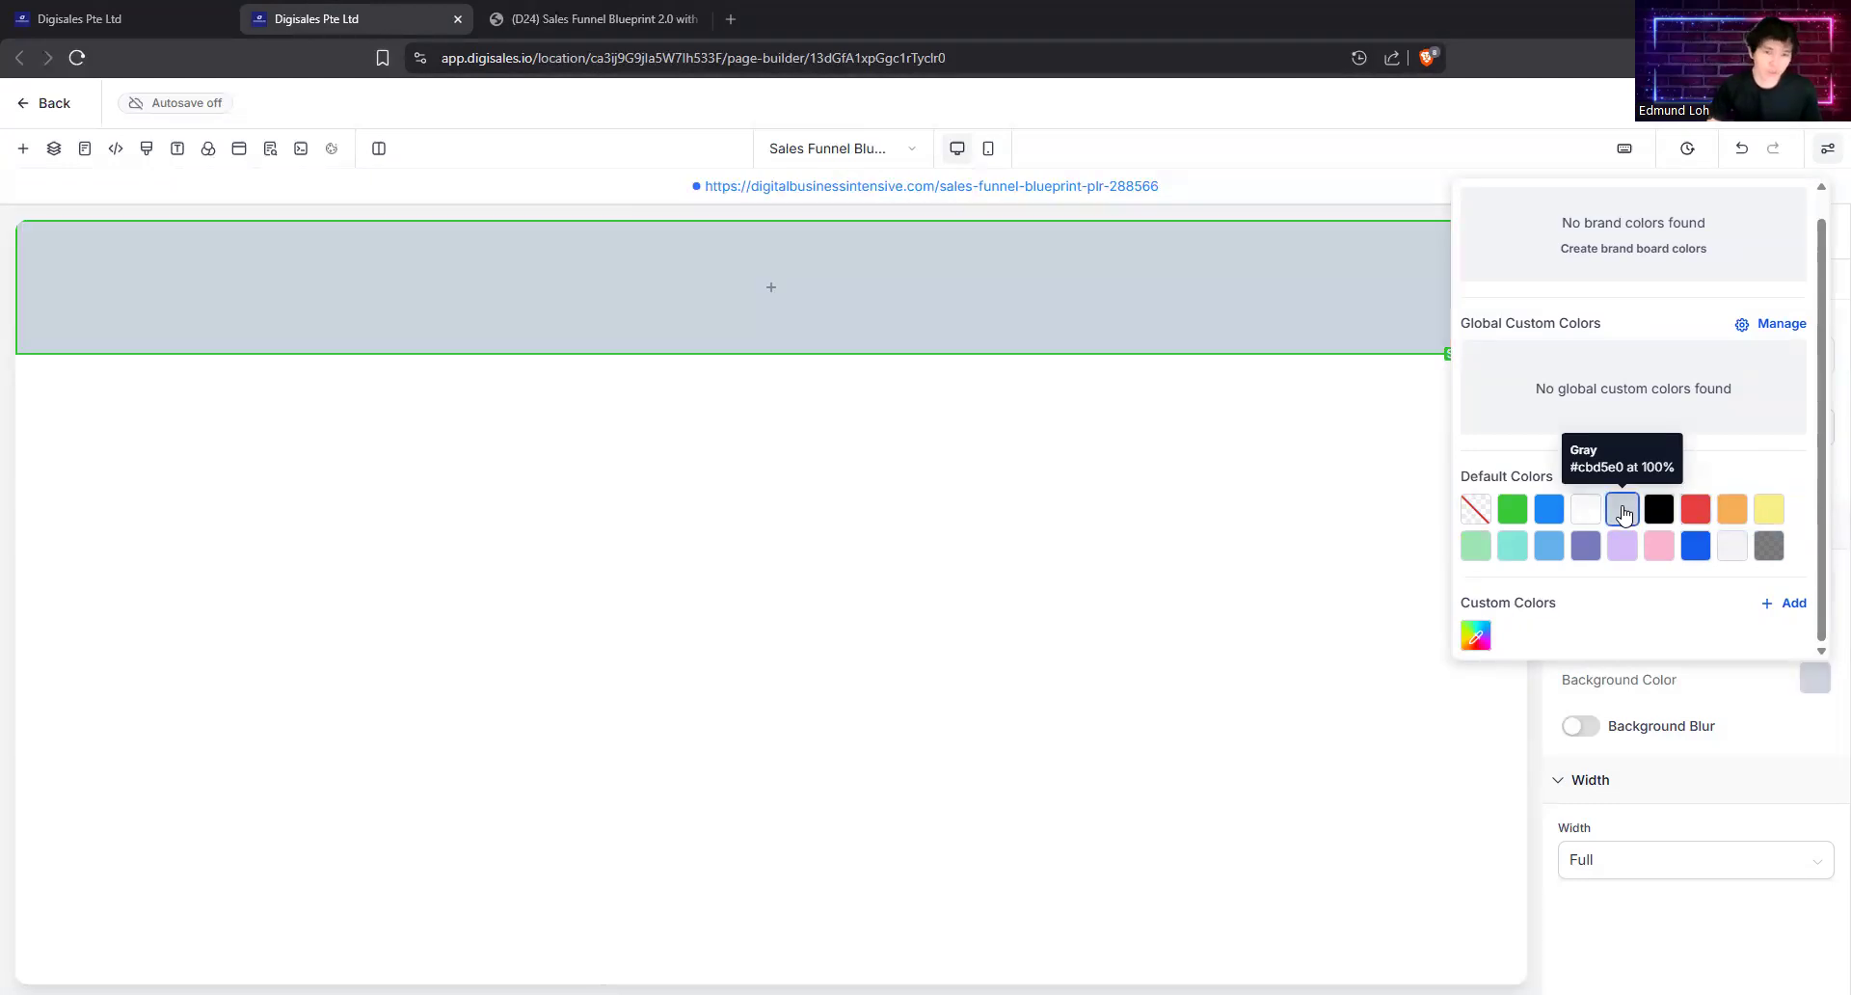
{"action": "left_click", "coordinate": [1793, 605]}
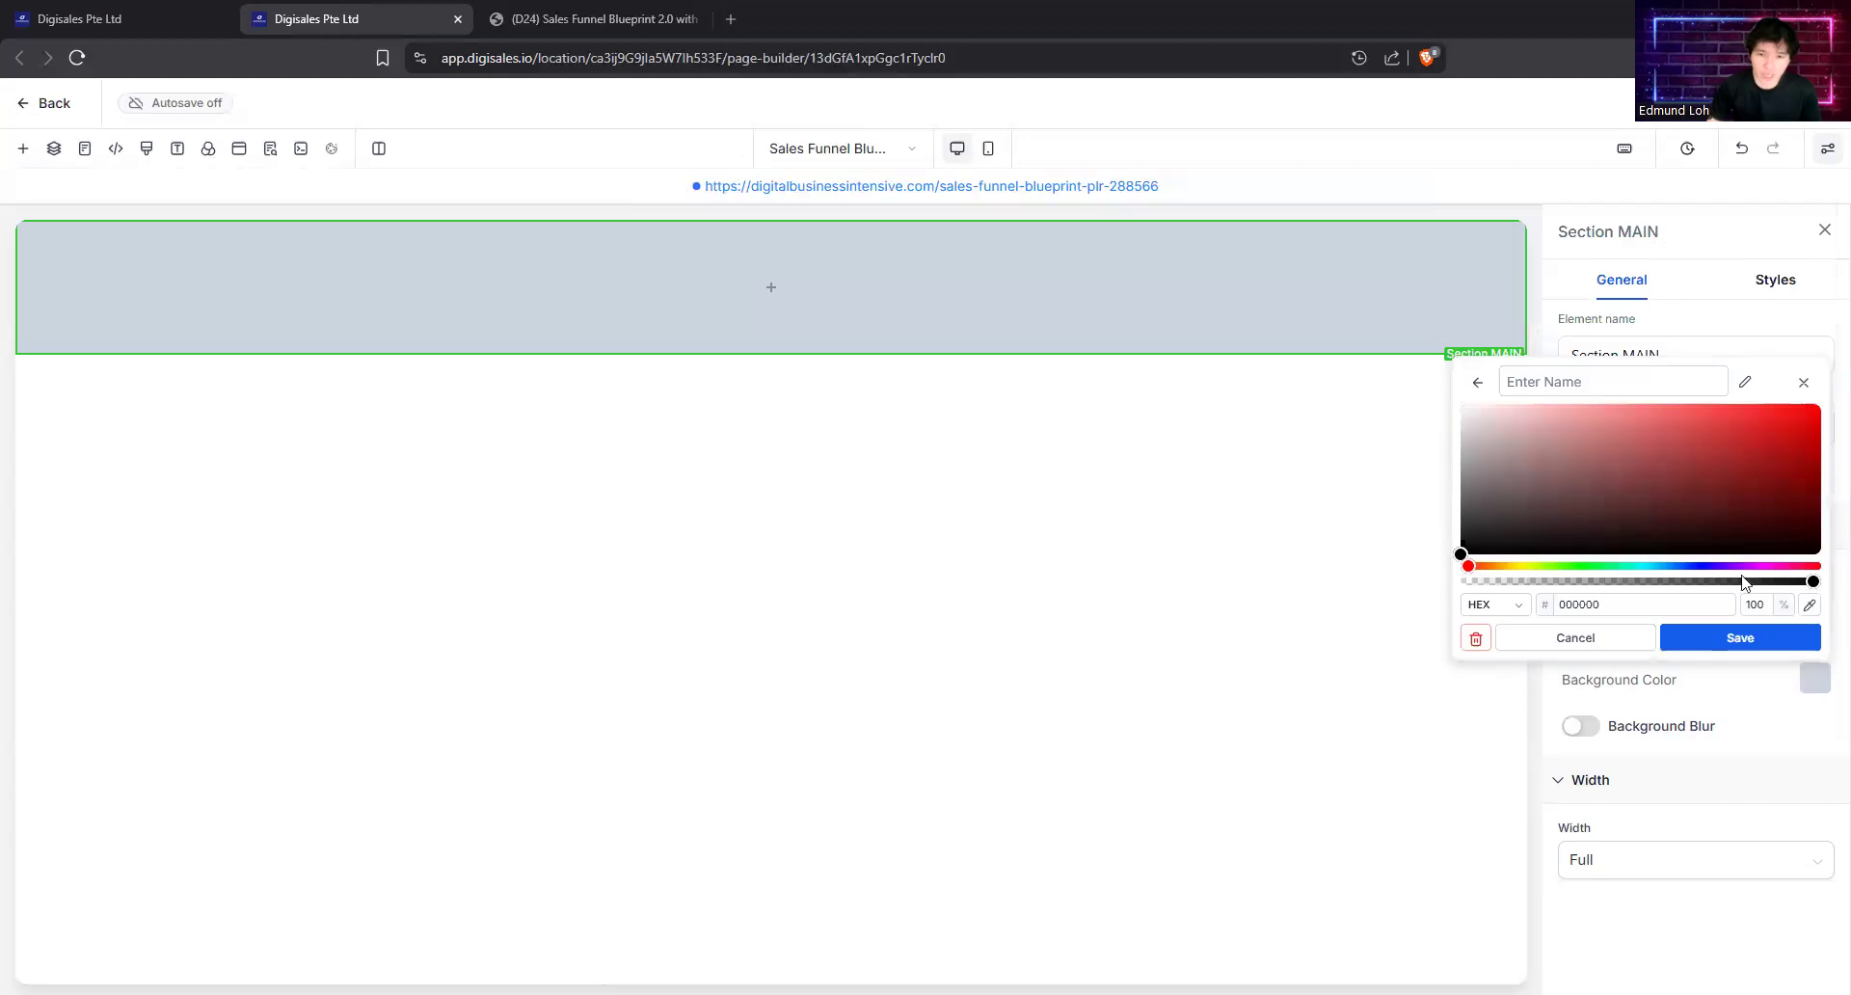
{"action": "left_click_drag", "start_coordinate": [1493, 461], "coordinate": [1475, 444]}
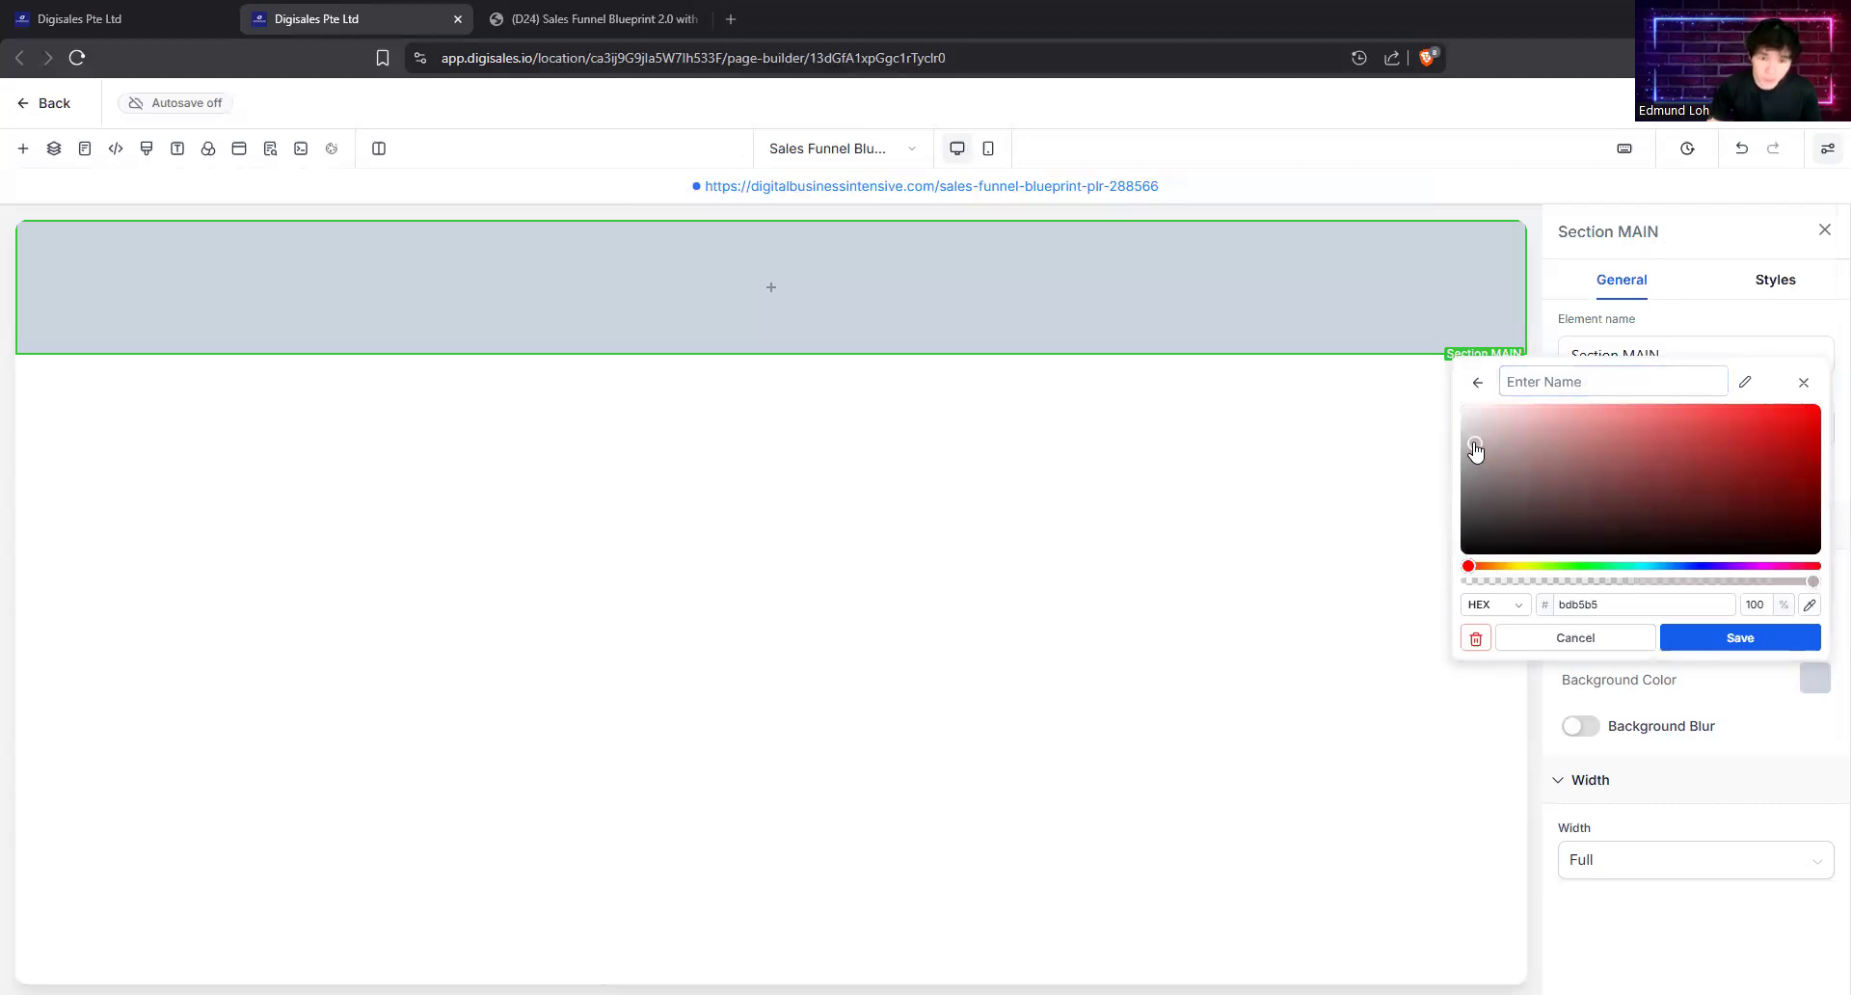
{"action": "left_click", "coordinate": [1604, 639]}
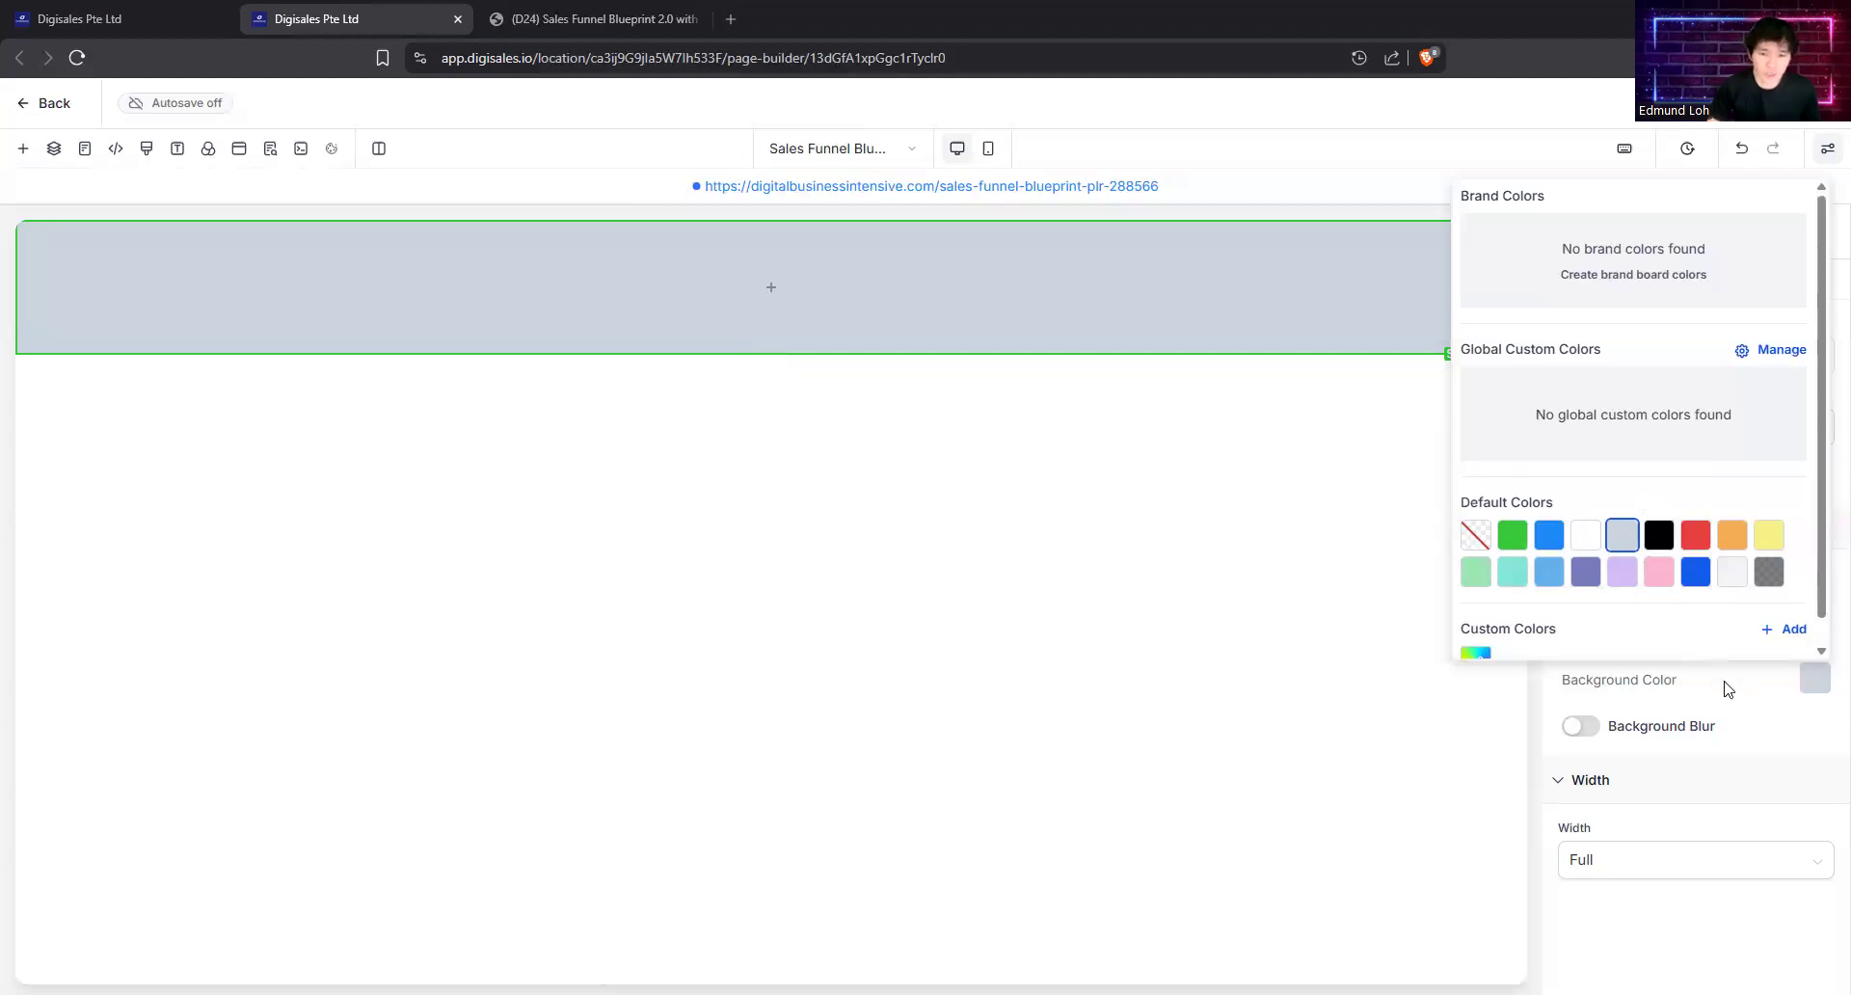
{"action": "left_click", "coordinate": [1667, 718]}
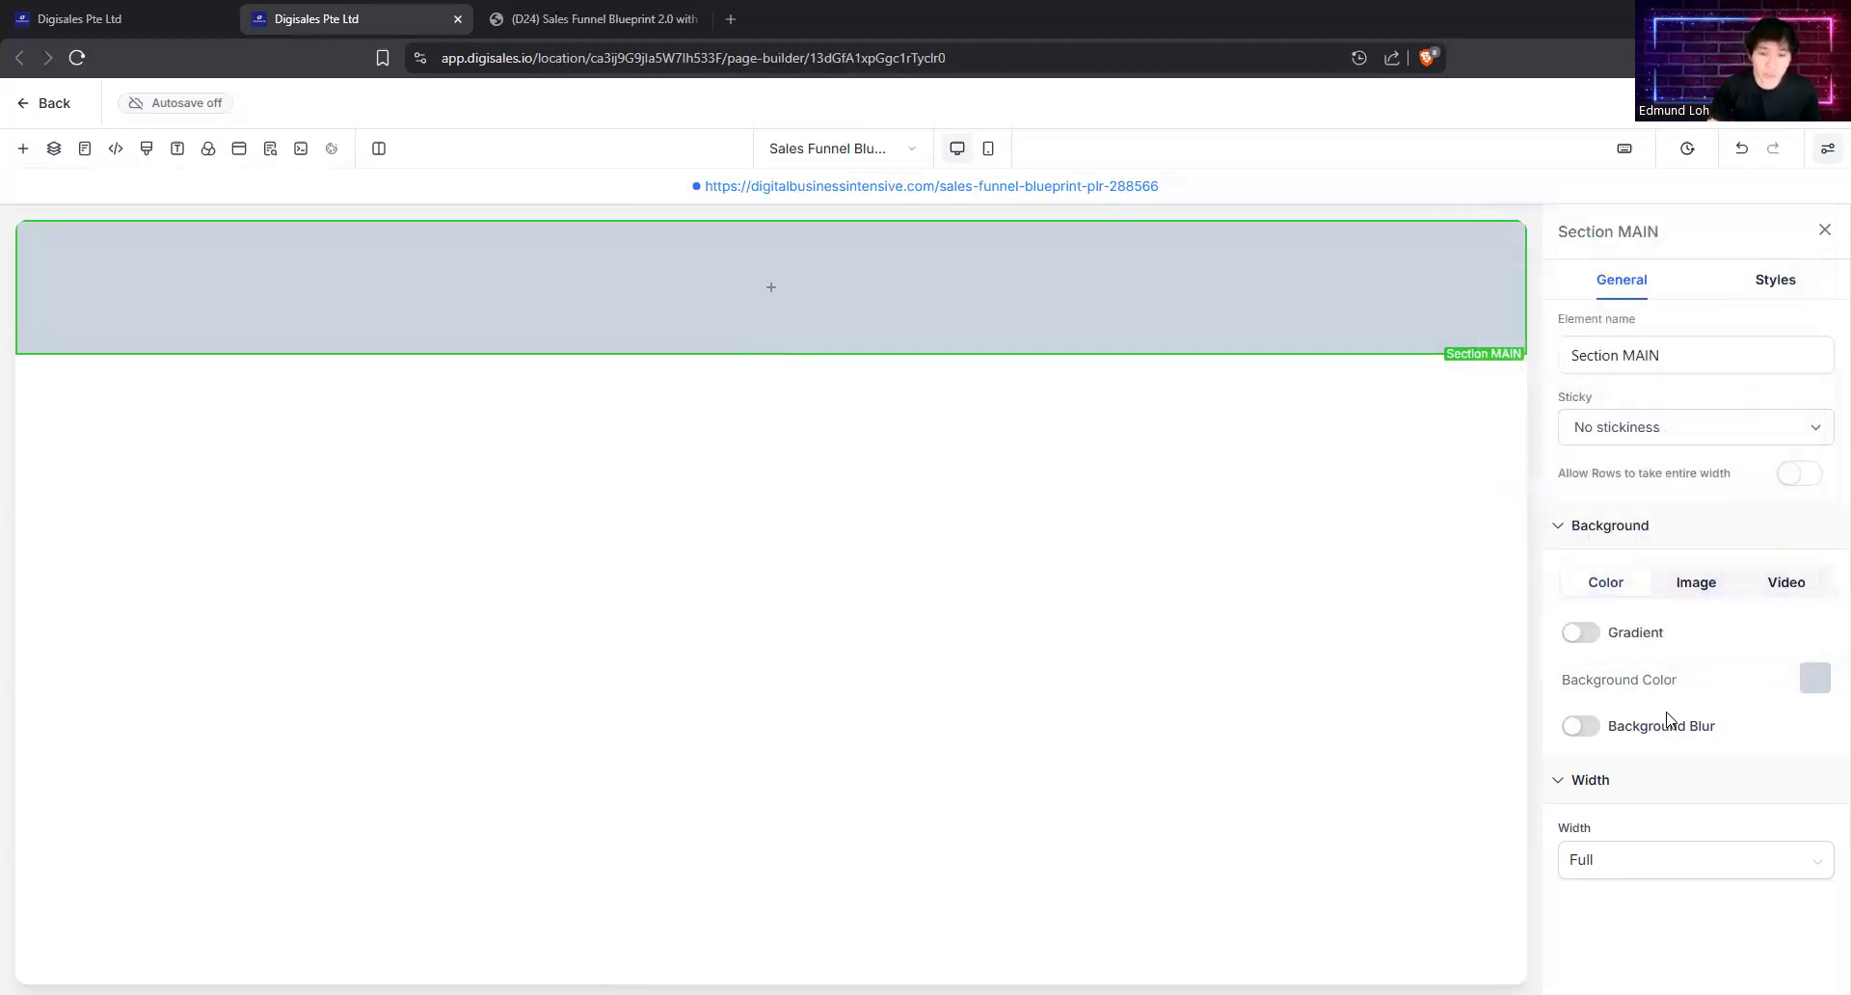
Step: Switch the section's Gradient and Background Blur options on and back off
{"action": "left_click", "coordinate": [1584, 634]}
{"action": "left_click", "coordinate": [1583, 632]}
{"action": "left_click", "coordinate": [1576, 733]}
{"action": "left_click", "coordinate": [1578, 748]}
Step: Try the Wide, Mid Wide and Small widths on Section MAIN, and set the width back to Full
{"action": "left_click", "coordinate": [1680, 861]}
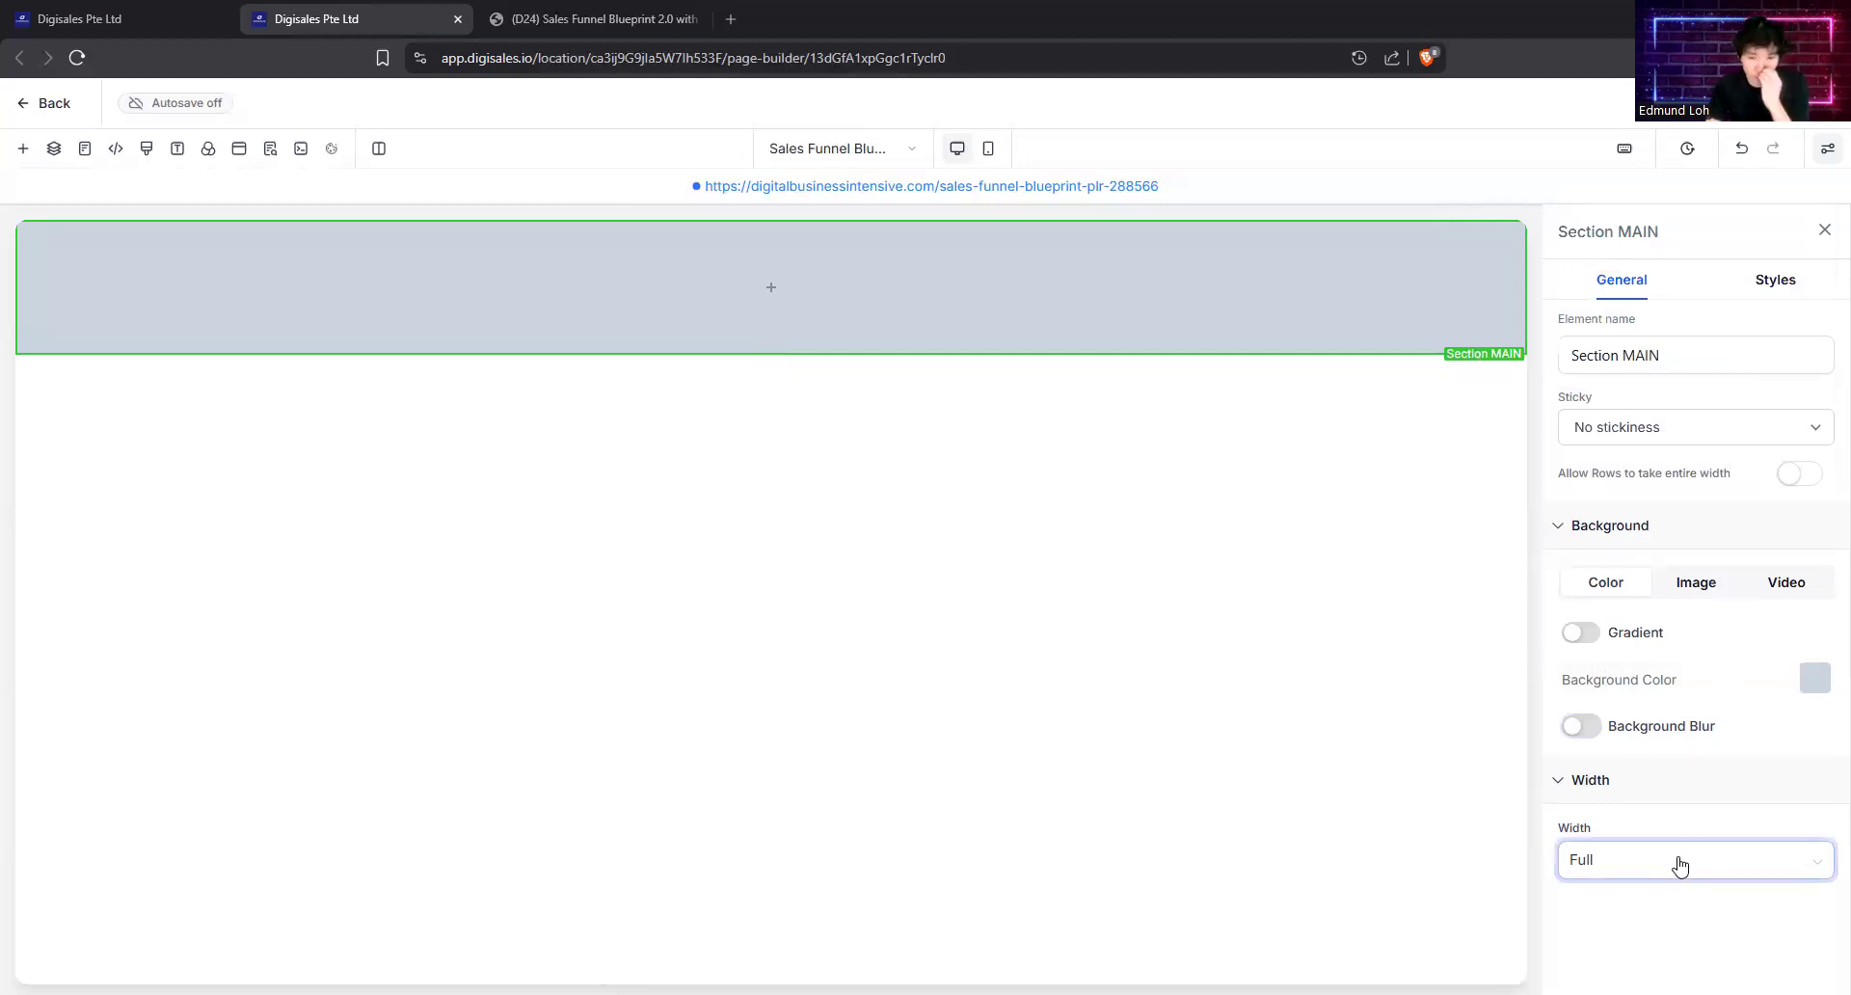
{"action": "left_click", "coordinate": [1612, 872]}
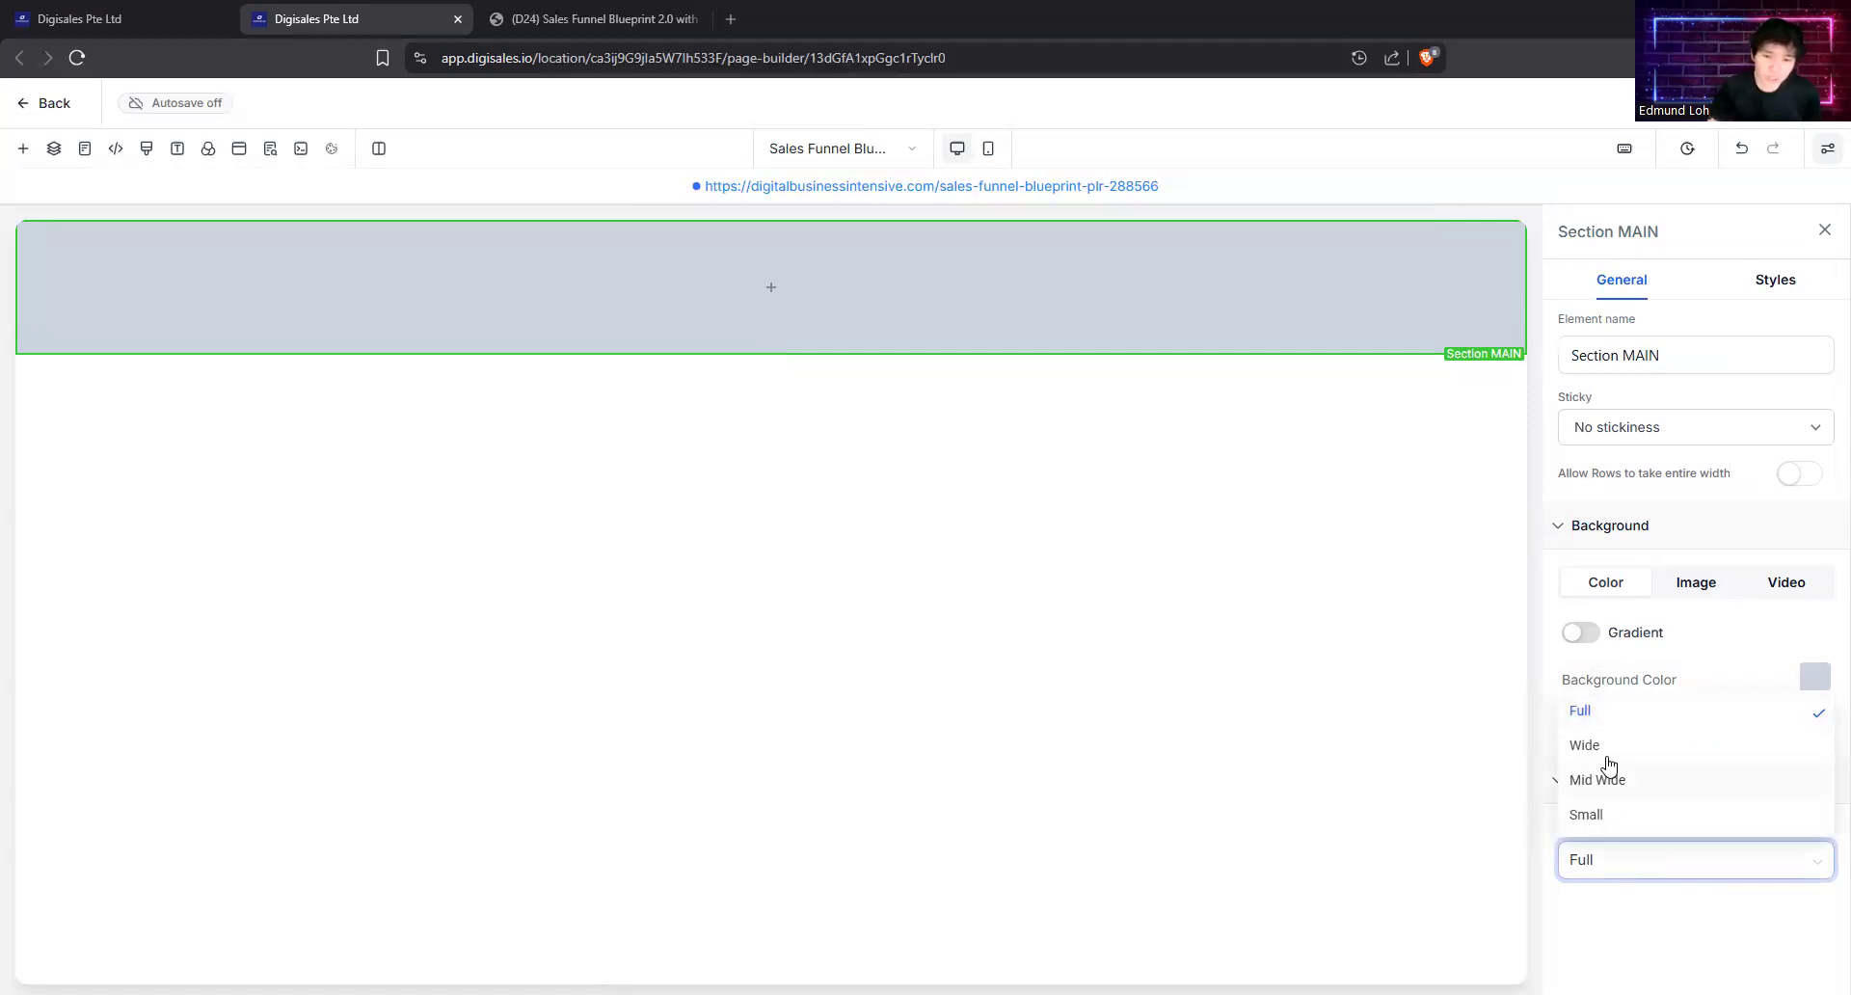
{"action": "left_click", "coordinate": [1603, 745]}
{"action": "left_click", "coordinate": [1609, 871]}
{"action": "left_click", "coordinate": [1601, 777]}
{"action": "left_click", "coordinate": [1599, 859]}
{"action": "left_click", "coordinate": [1593, 809]}
{"action": "left_click", "coordinate": [1604, 863]}
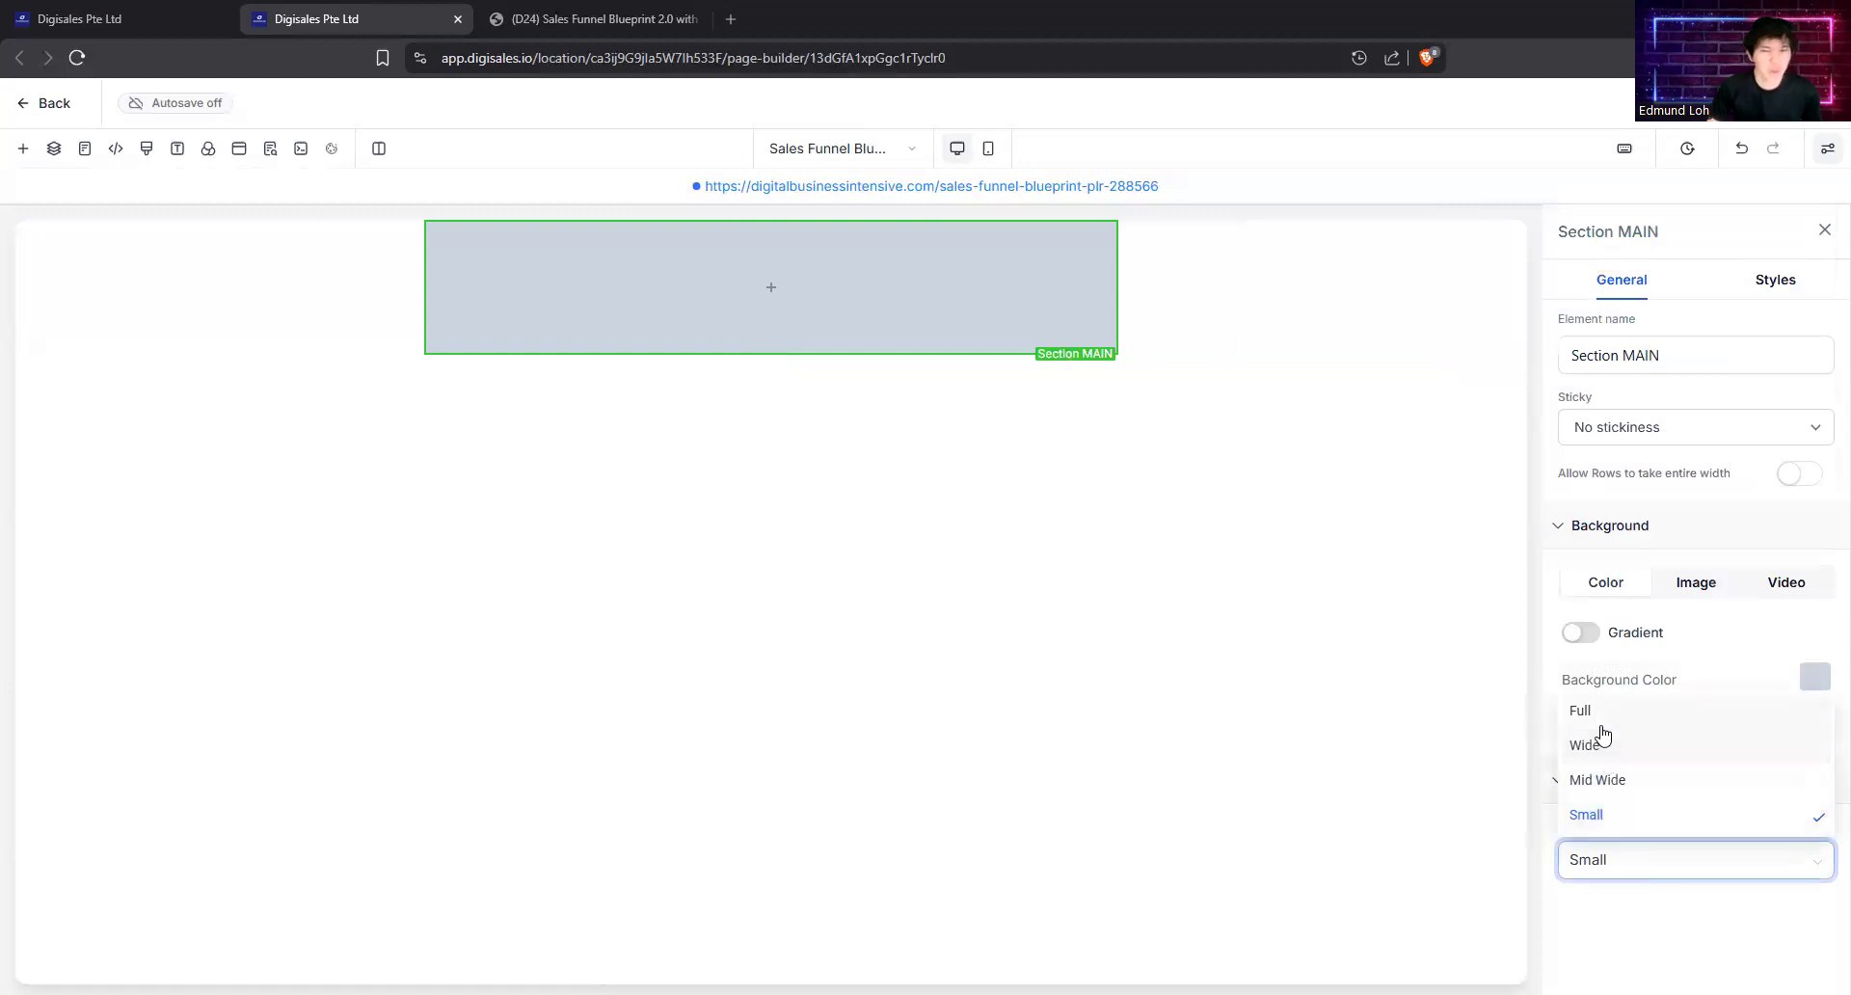
{"action": "left_click", "coordinate": [1582, 711]}
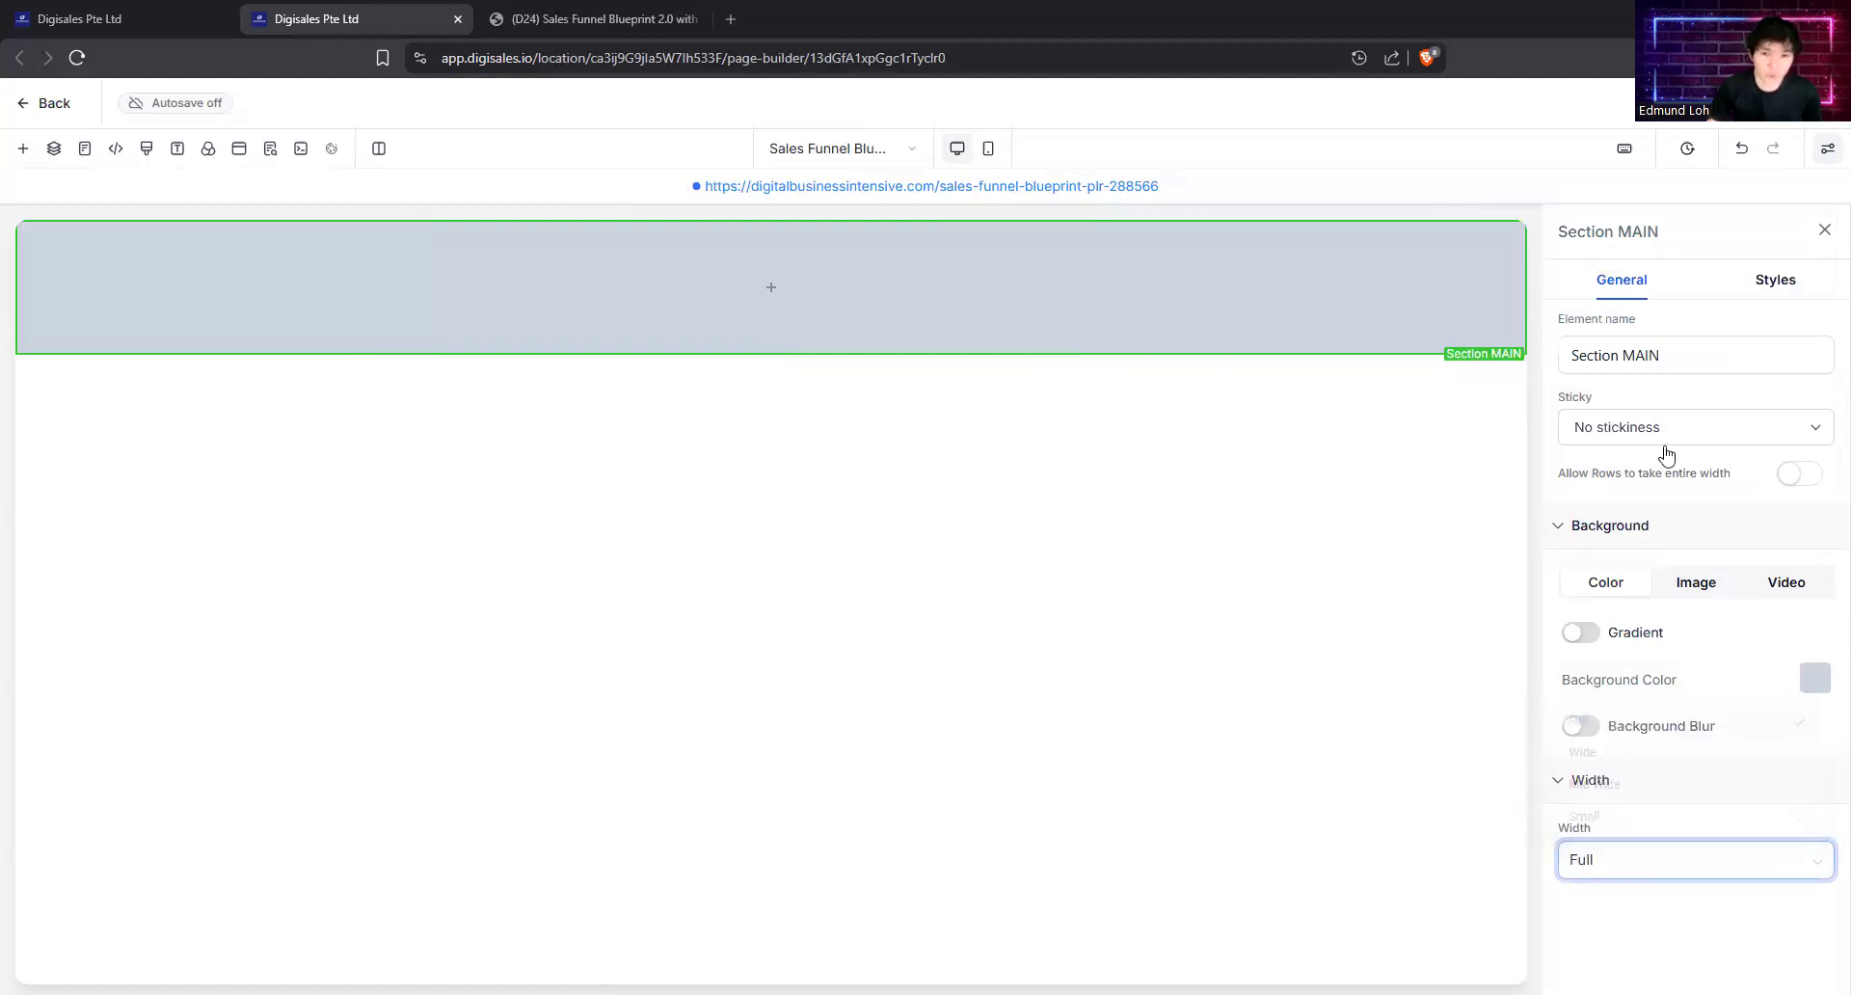
Step: Set the top and bottom padding of Section MAIN to 40 px each
{"action": "left_click", "coordinate": [1759, 281]}
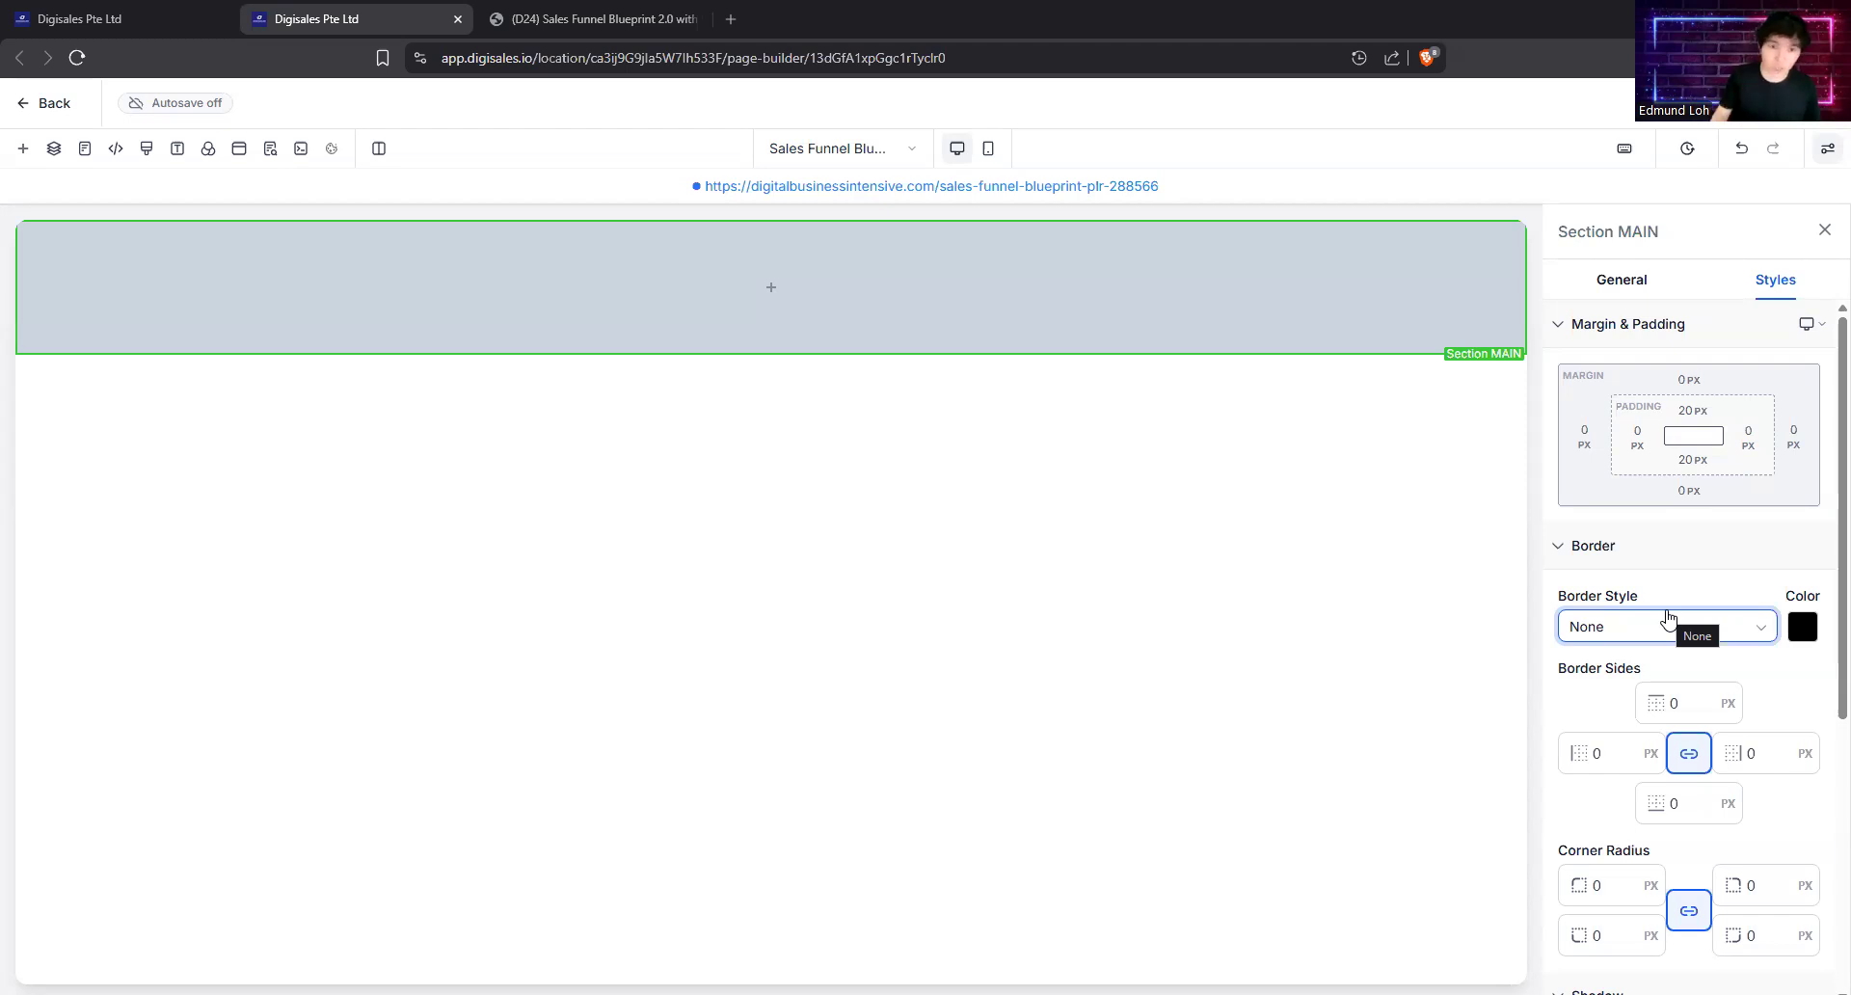
{"action": "left_click", "coordinate": [1687, 422]}
{"action": "left_click", "coordinate": [1802, 499]}
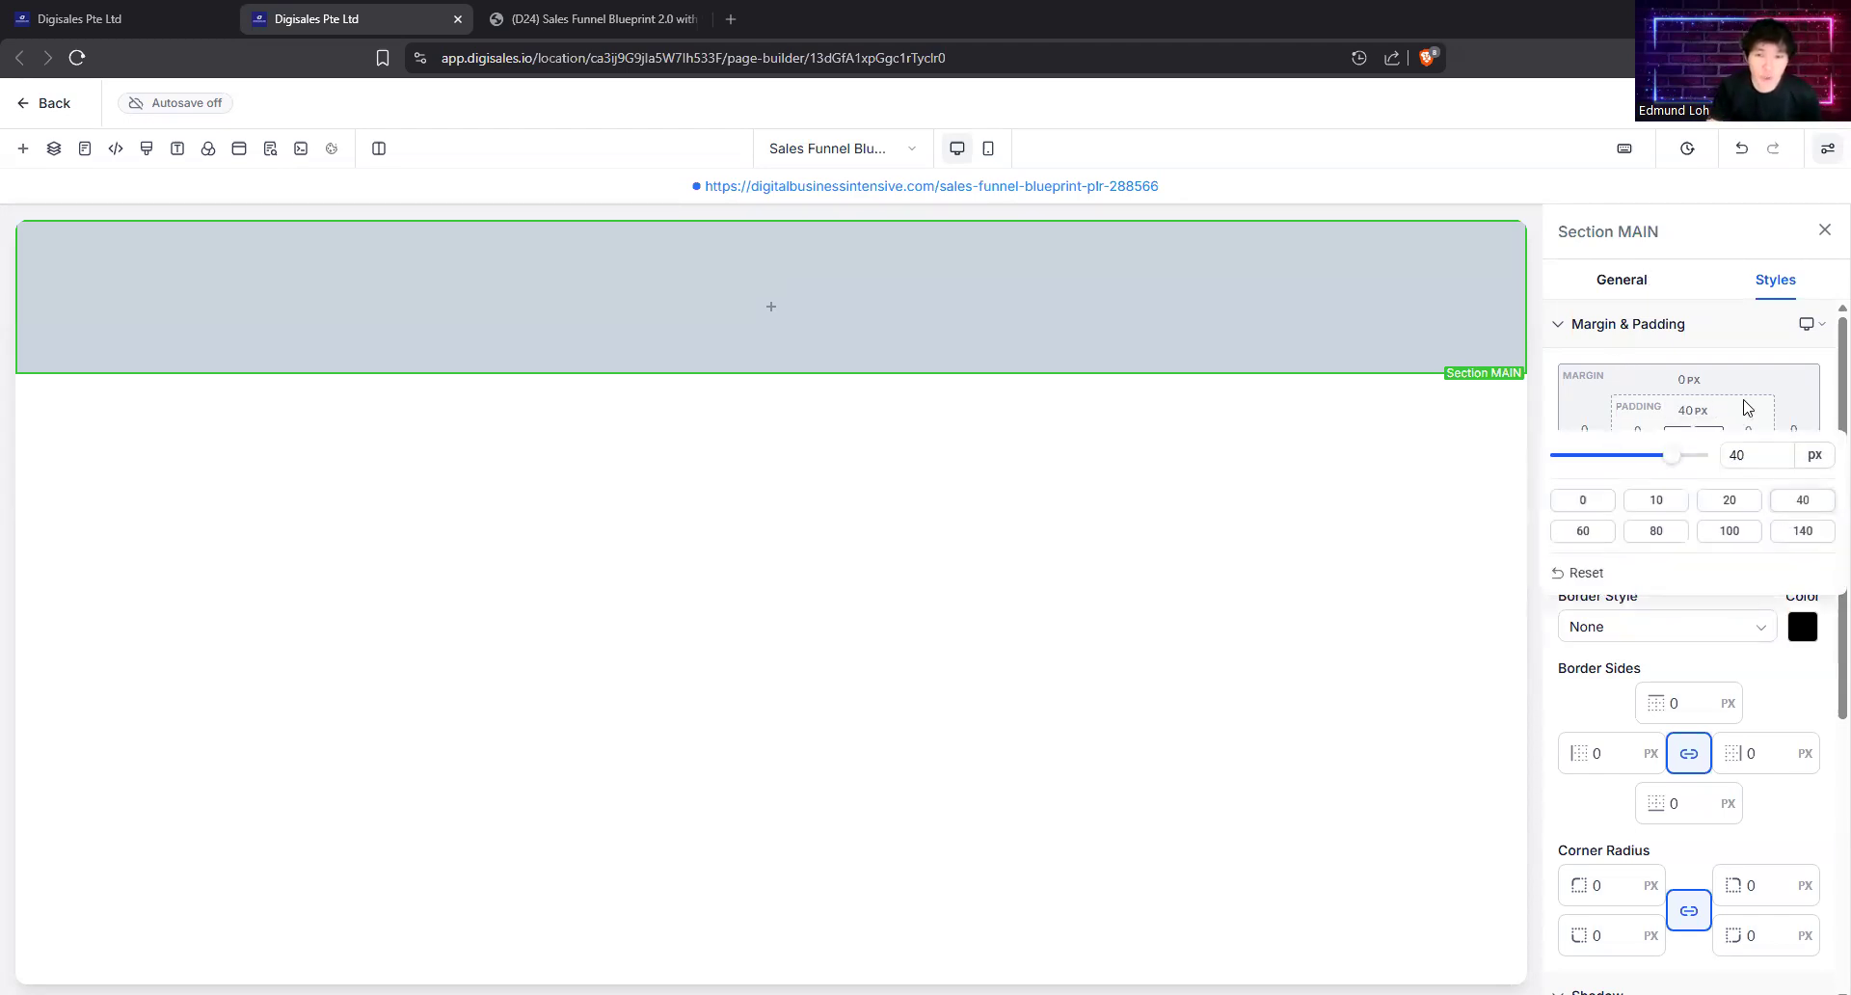
{"action": "left_click", "coordinate": [1692, 461]}
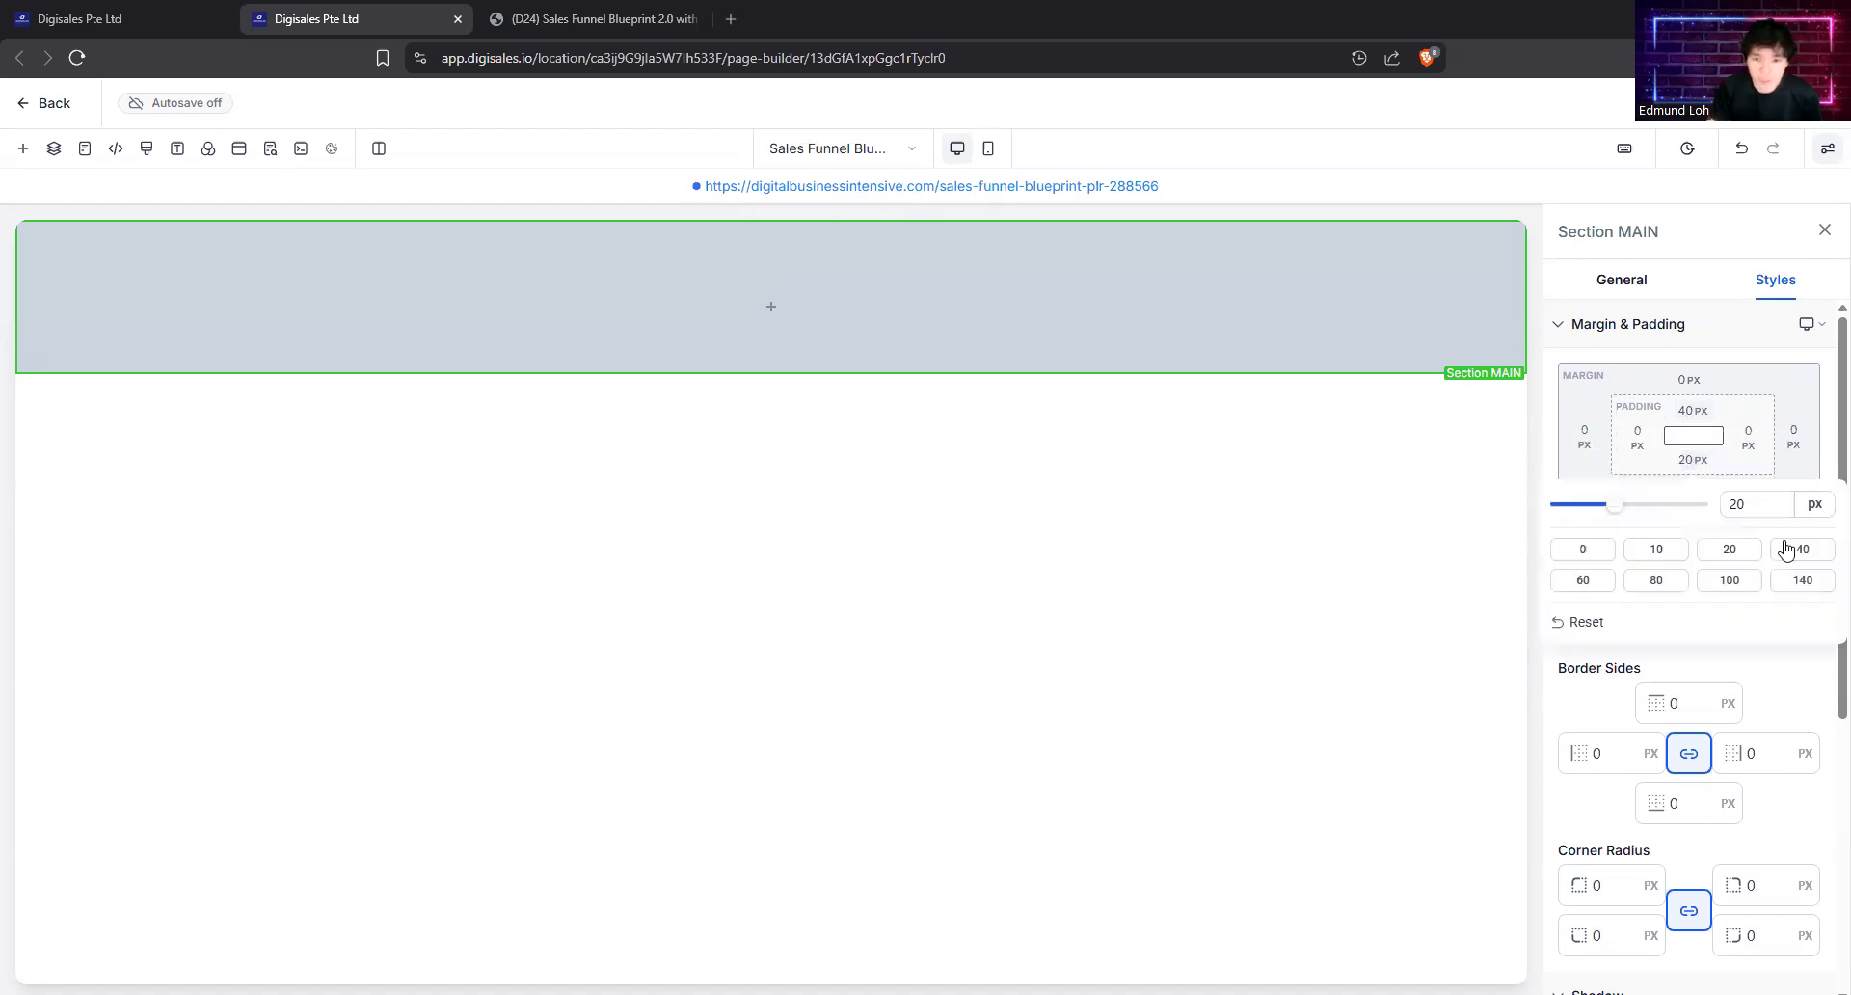
{"action": "left_click", "coordinate": [1799, 548]}
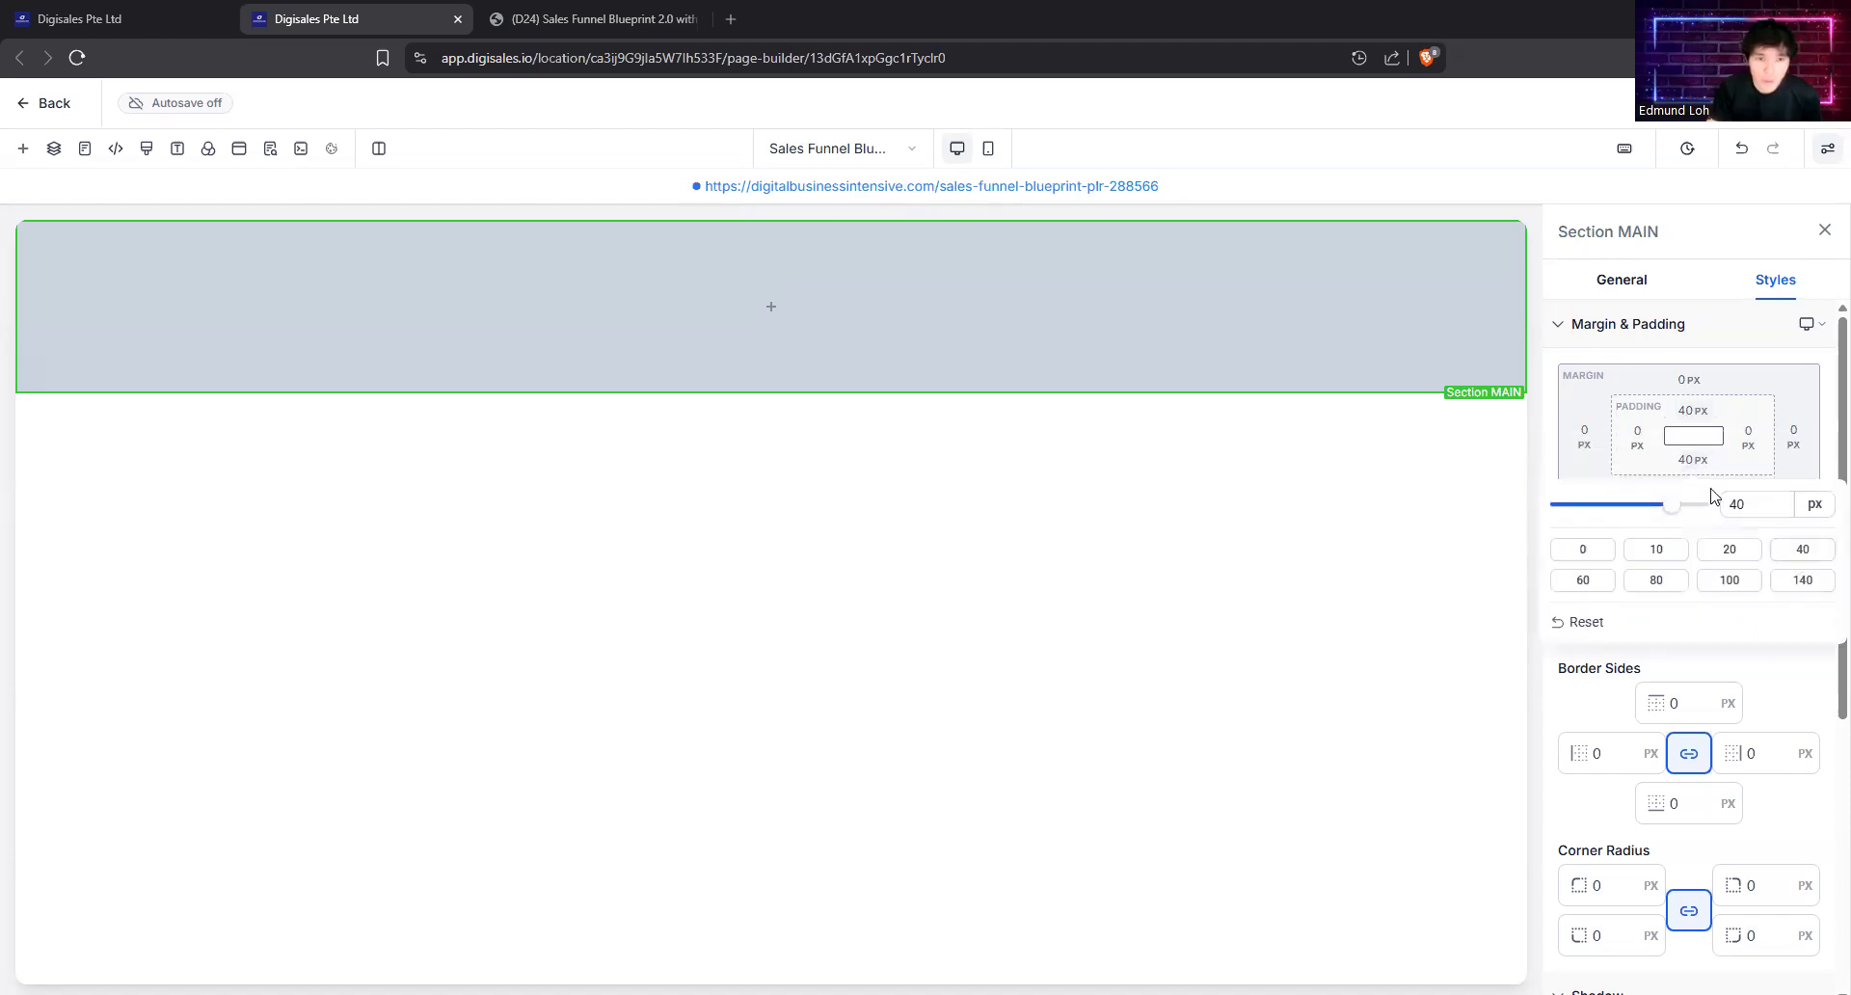
{"action": "left_click", "coordinate": [1757, 361]}
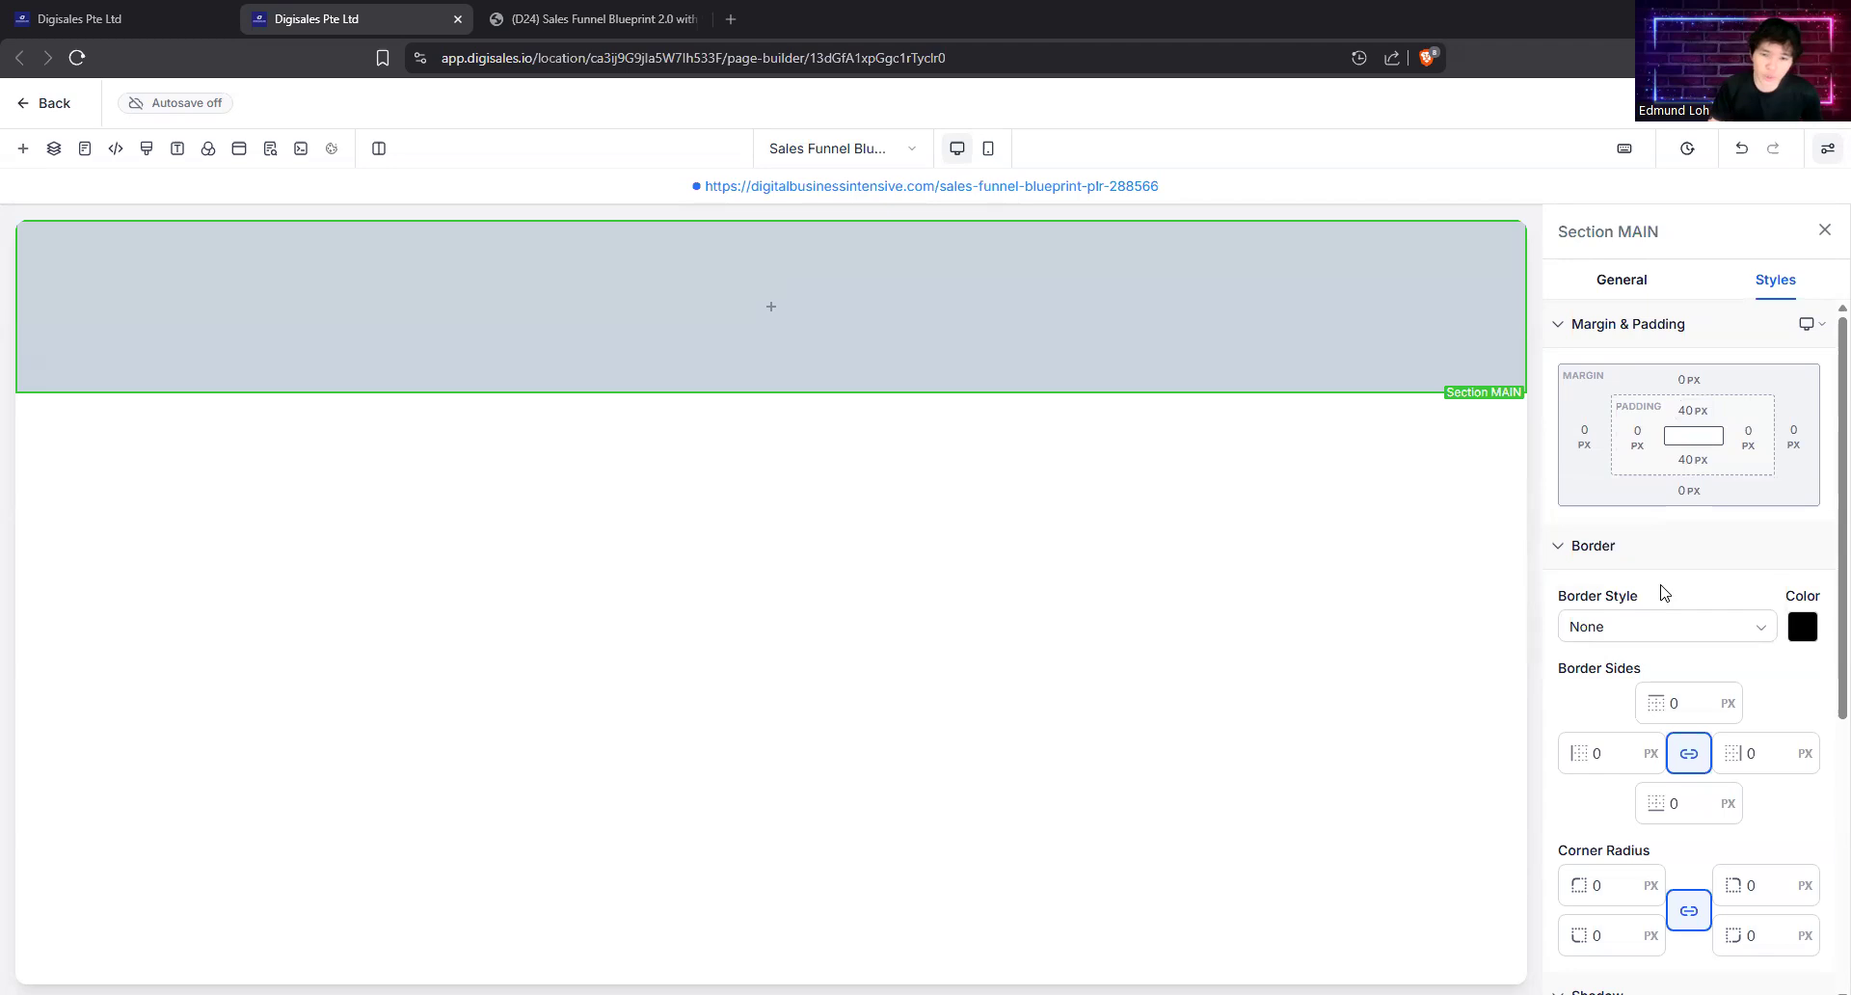
{"action": "scroll", "coordinate": [1660, 571], "scroll_direction": "down", "scroll_amount": 1}
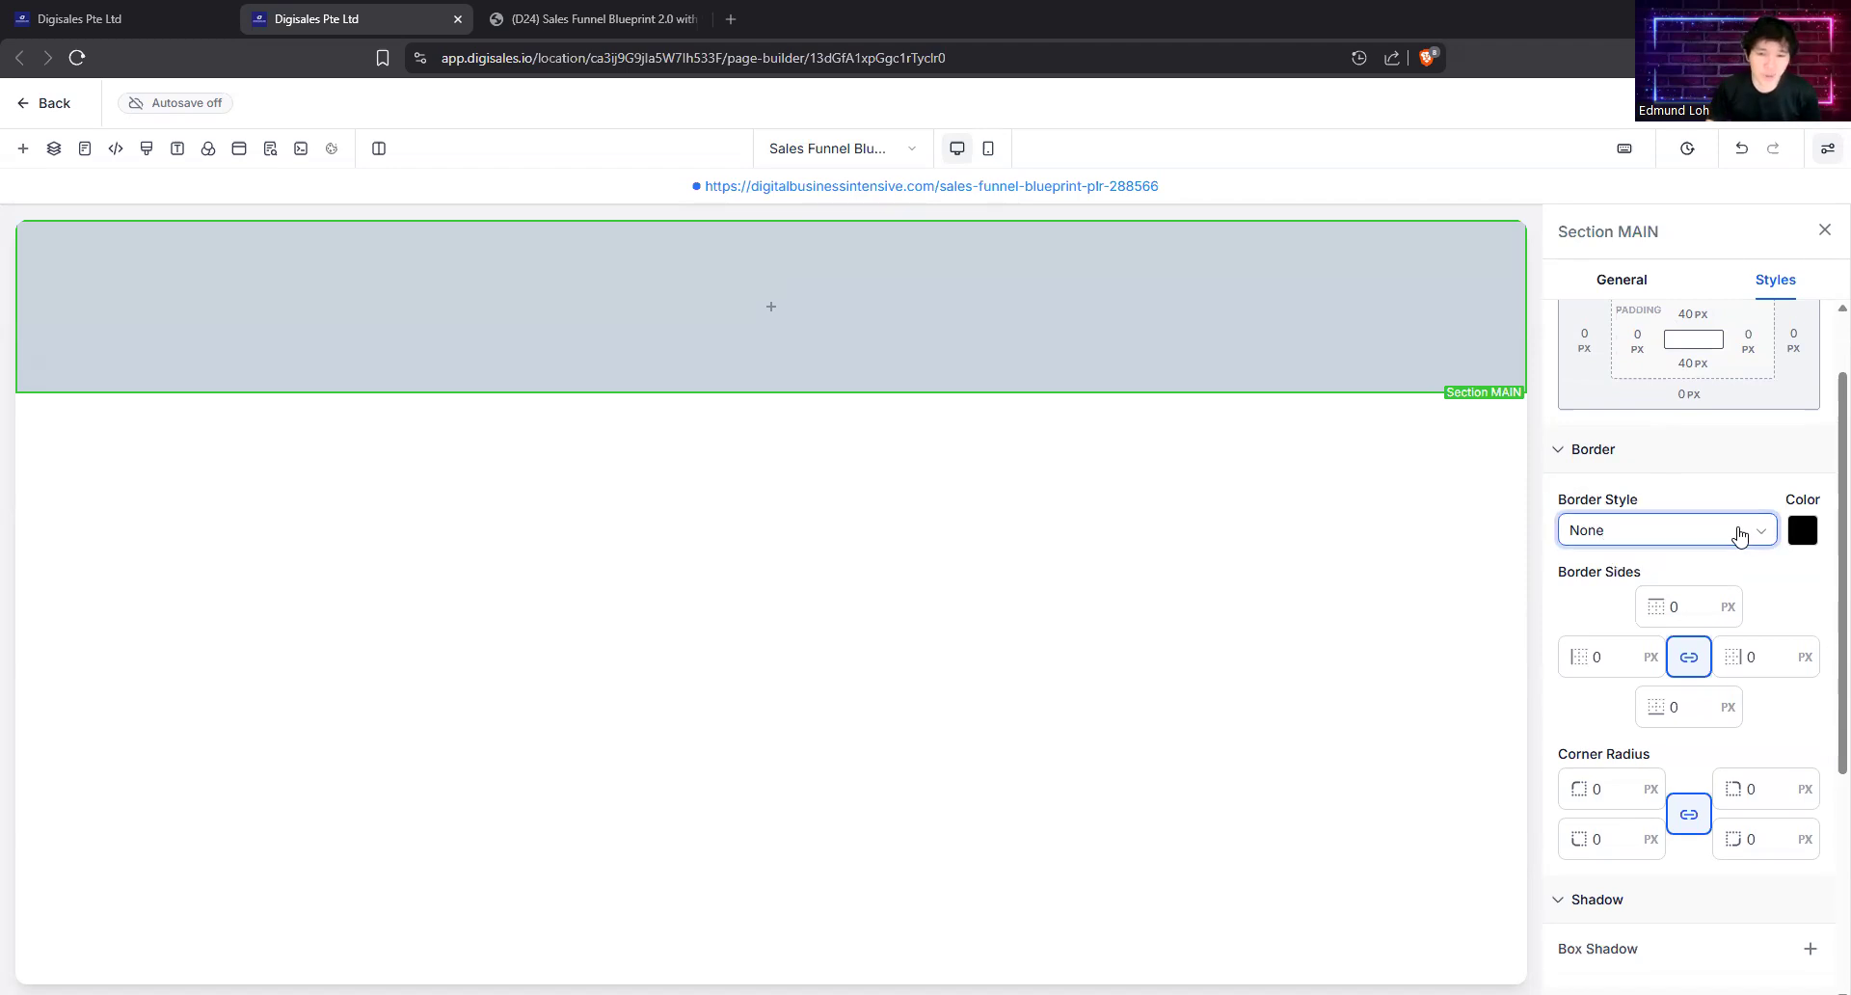
Step: Try a solid black border on Section MAIN with unlinked sides and a 4 px width on the bottom side only
{"action": "left_click", "coordinate": [1622, 530]}
{"action": "left_click", "coordinate": [1616, 615]}
{"action": "left_click", "coordinate": [1802, 530]}
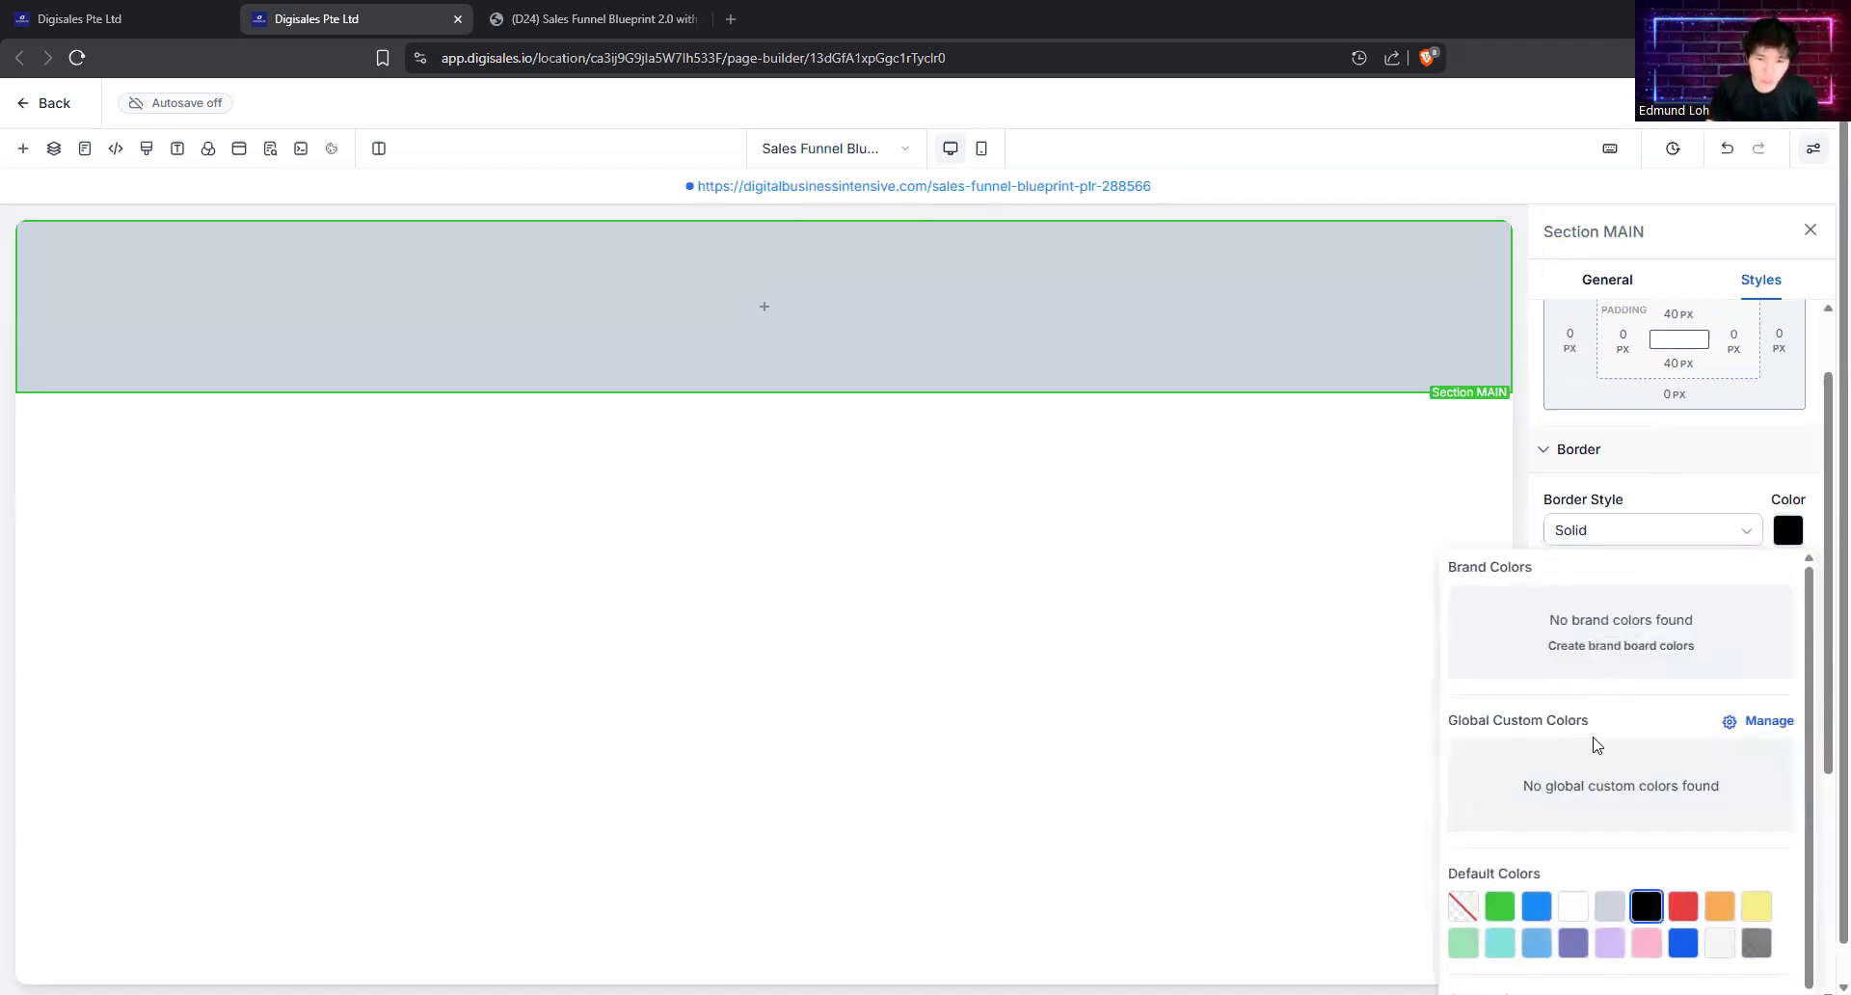
{"action": "left_click", "coordinate": [1712, 492]}
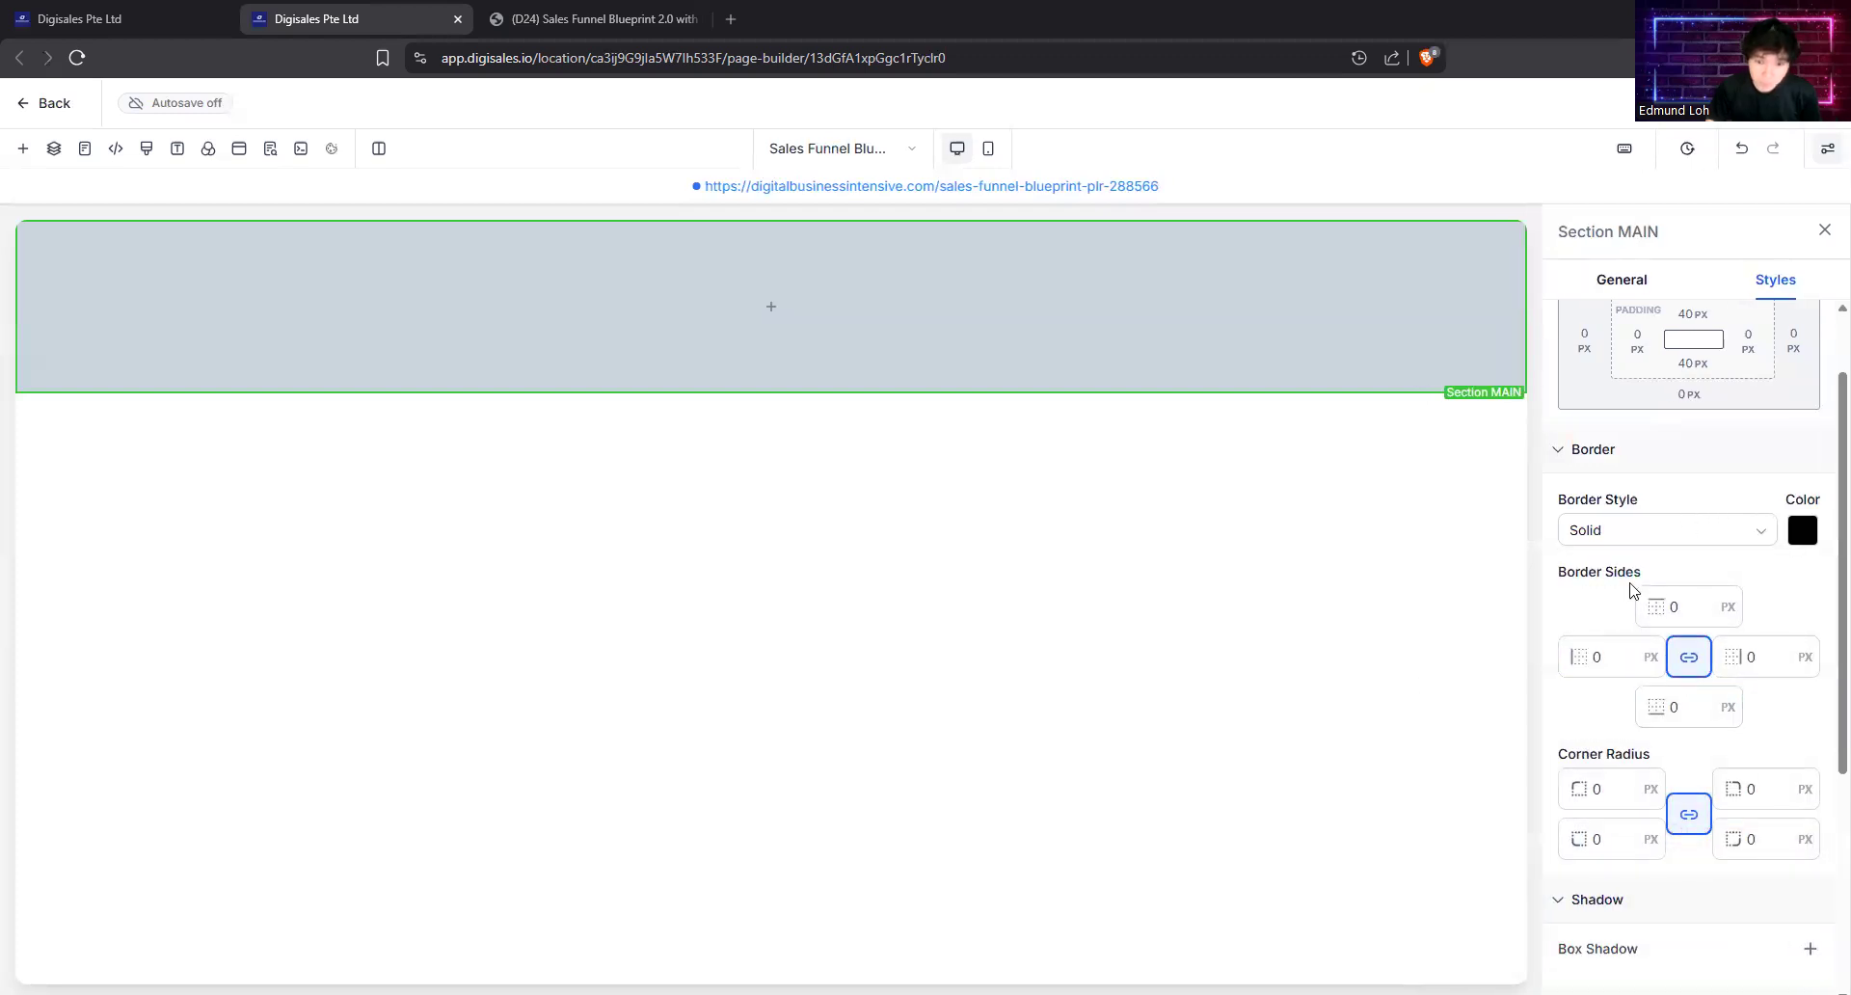
{"action": "left_click", "coordinate": [1687, 665]}
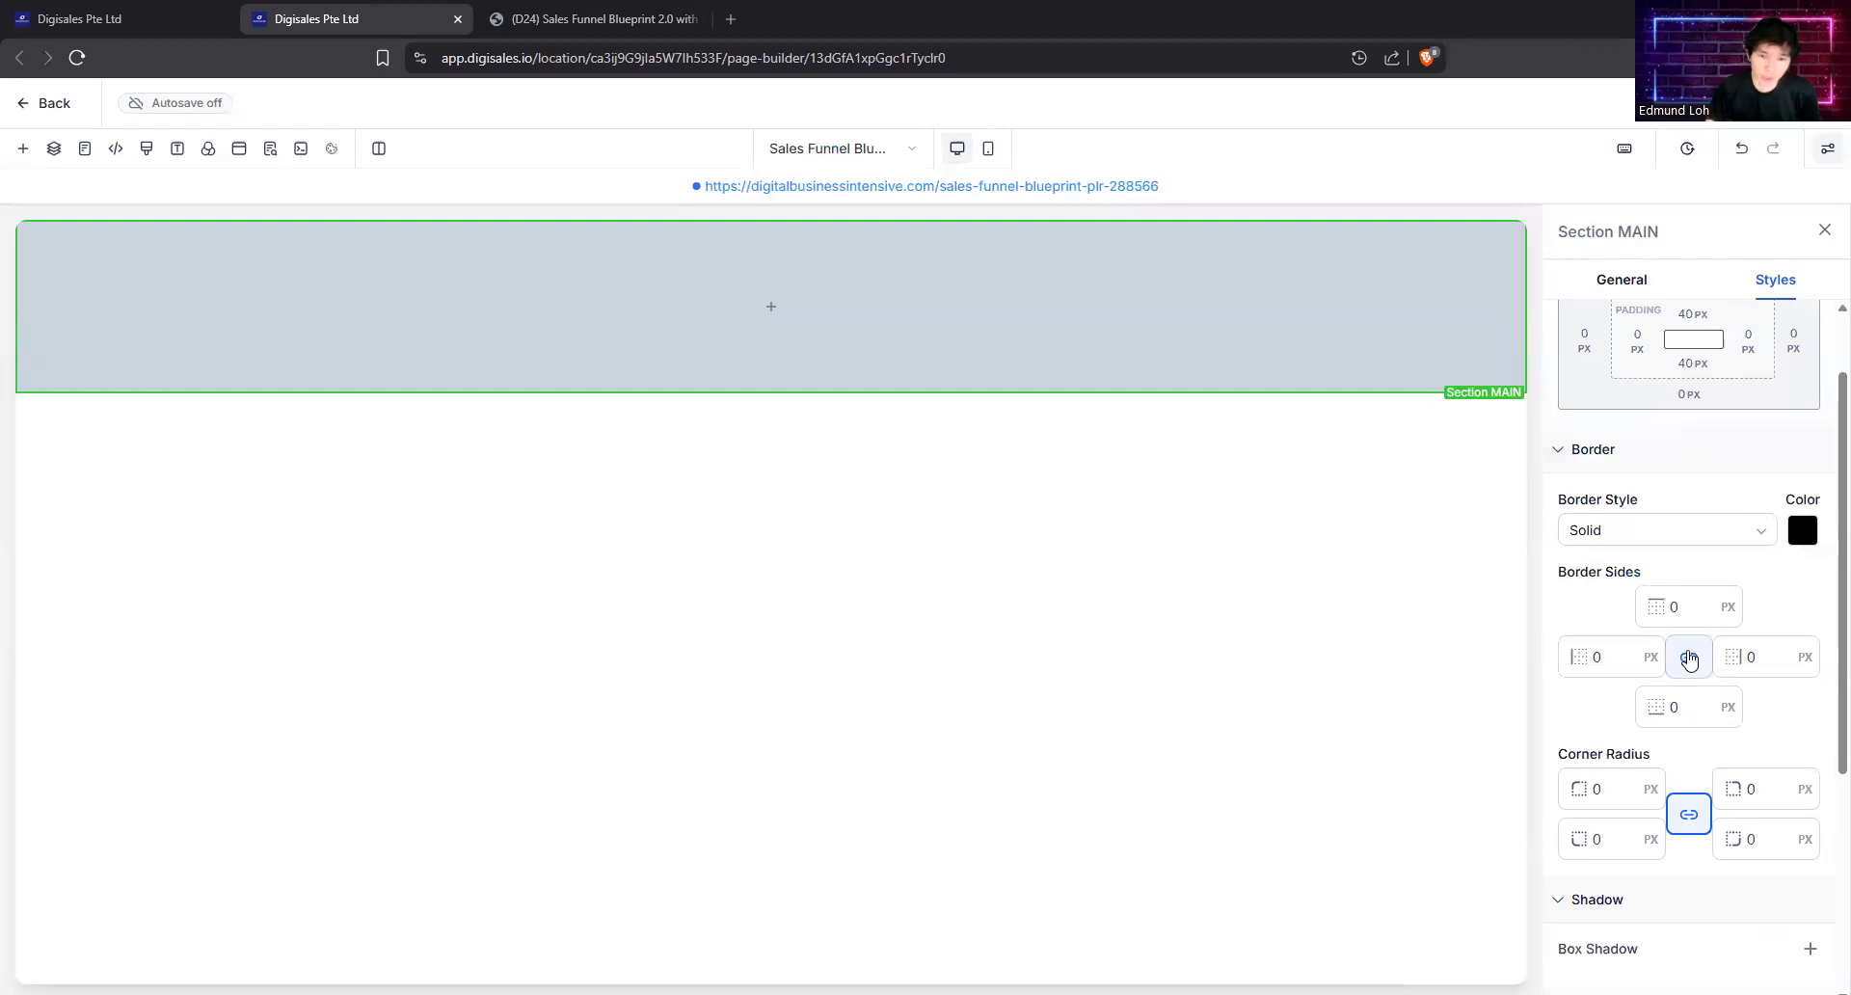
{"action": "double_click", "coordinate": [1691, 719]}
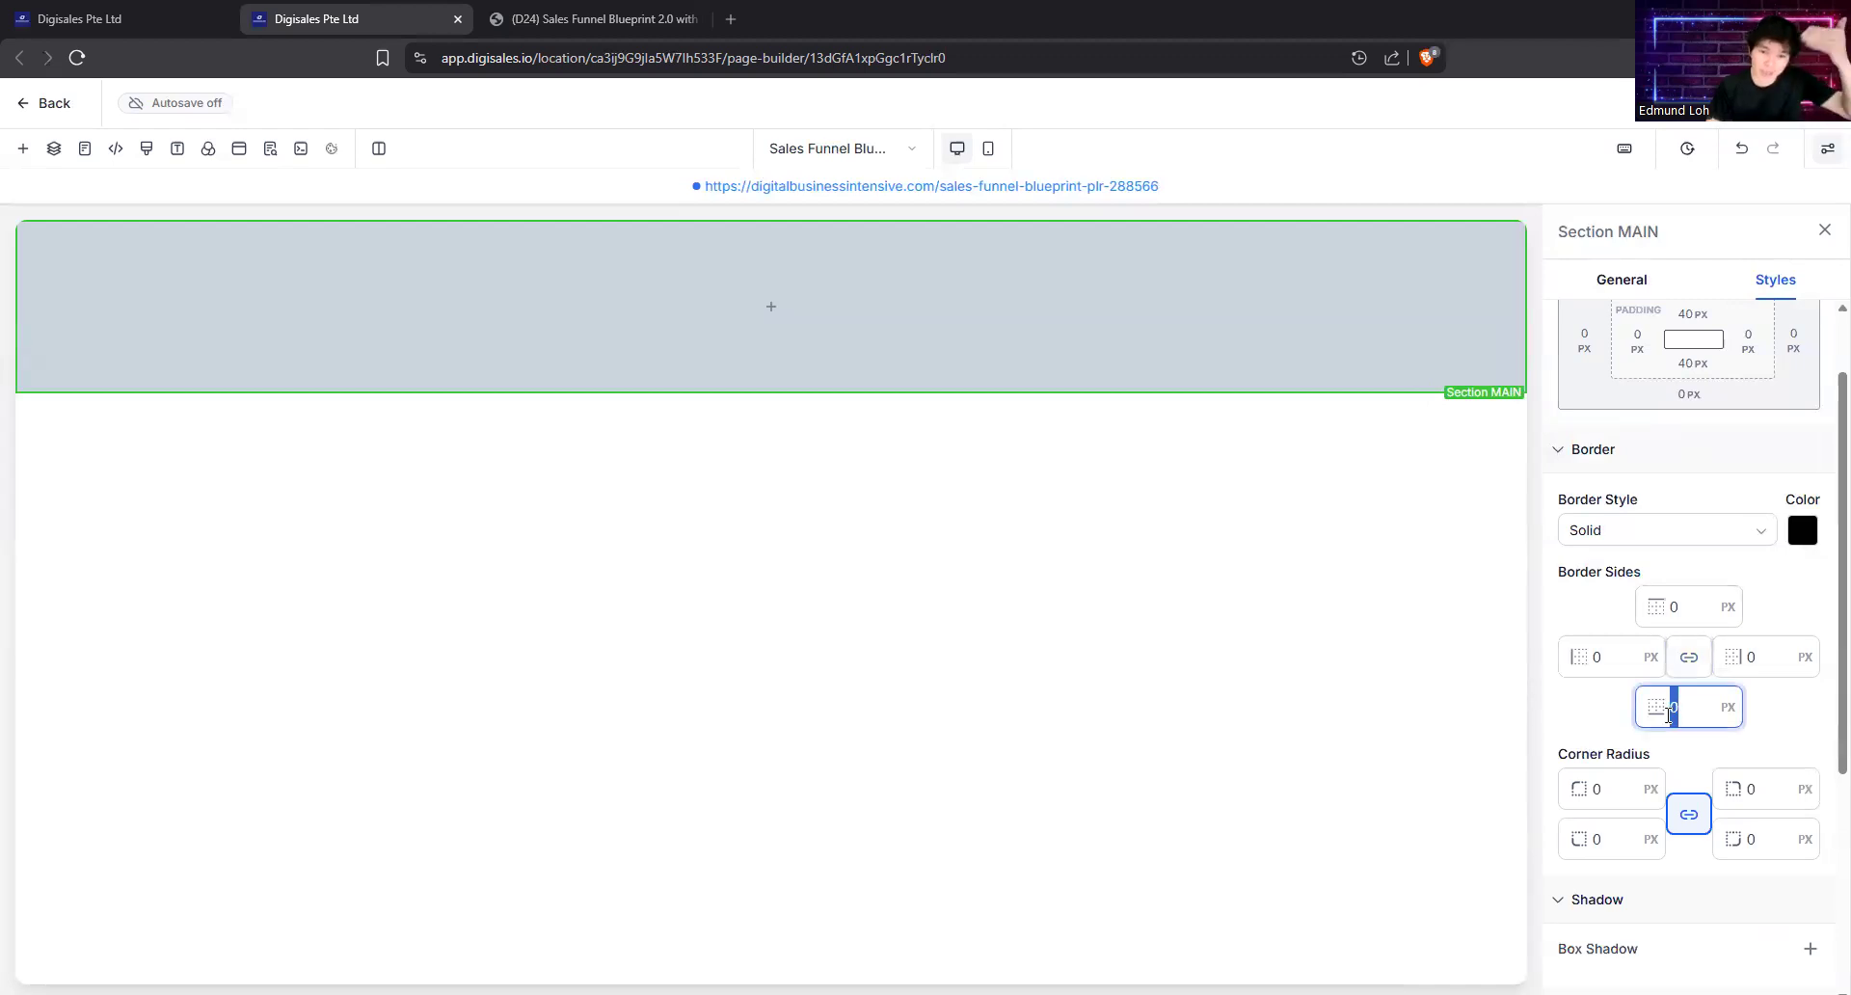
{"action": "type", "text": "4"}
{"action": "key", "text": "Return"}
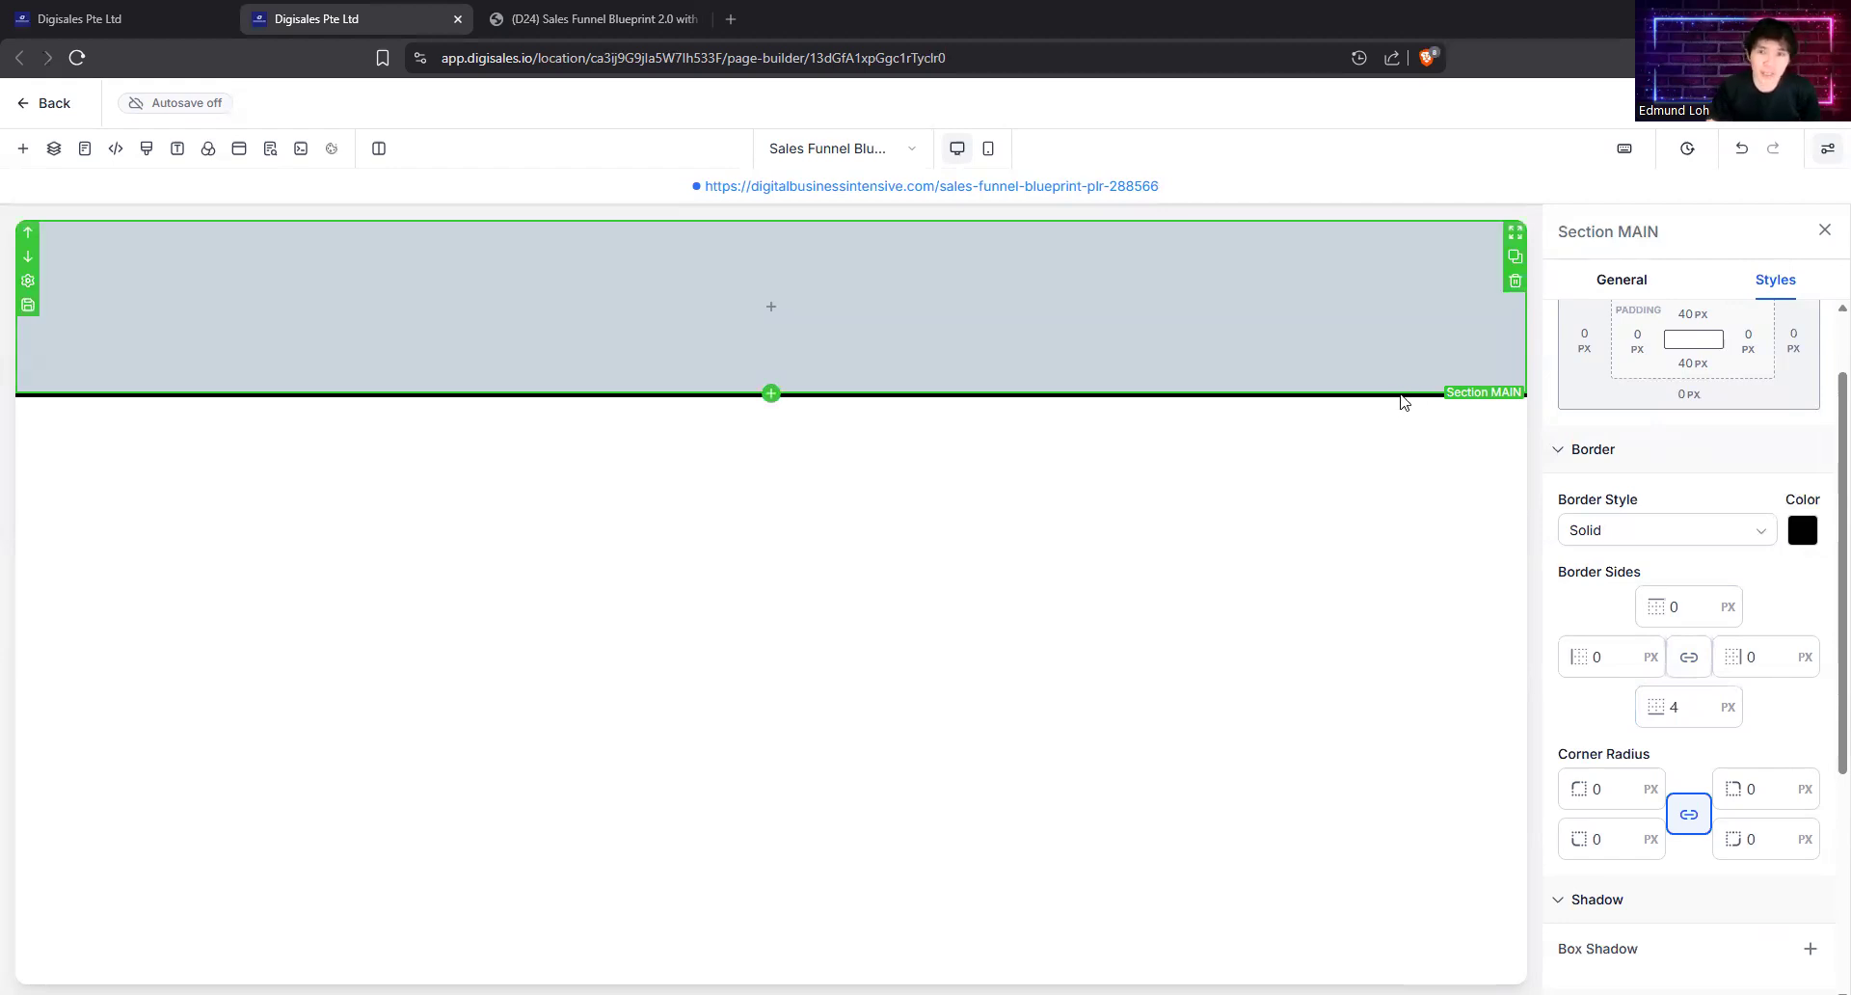
{"action": "left_click", "coordinate": [1678, 710]}
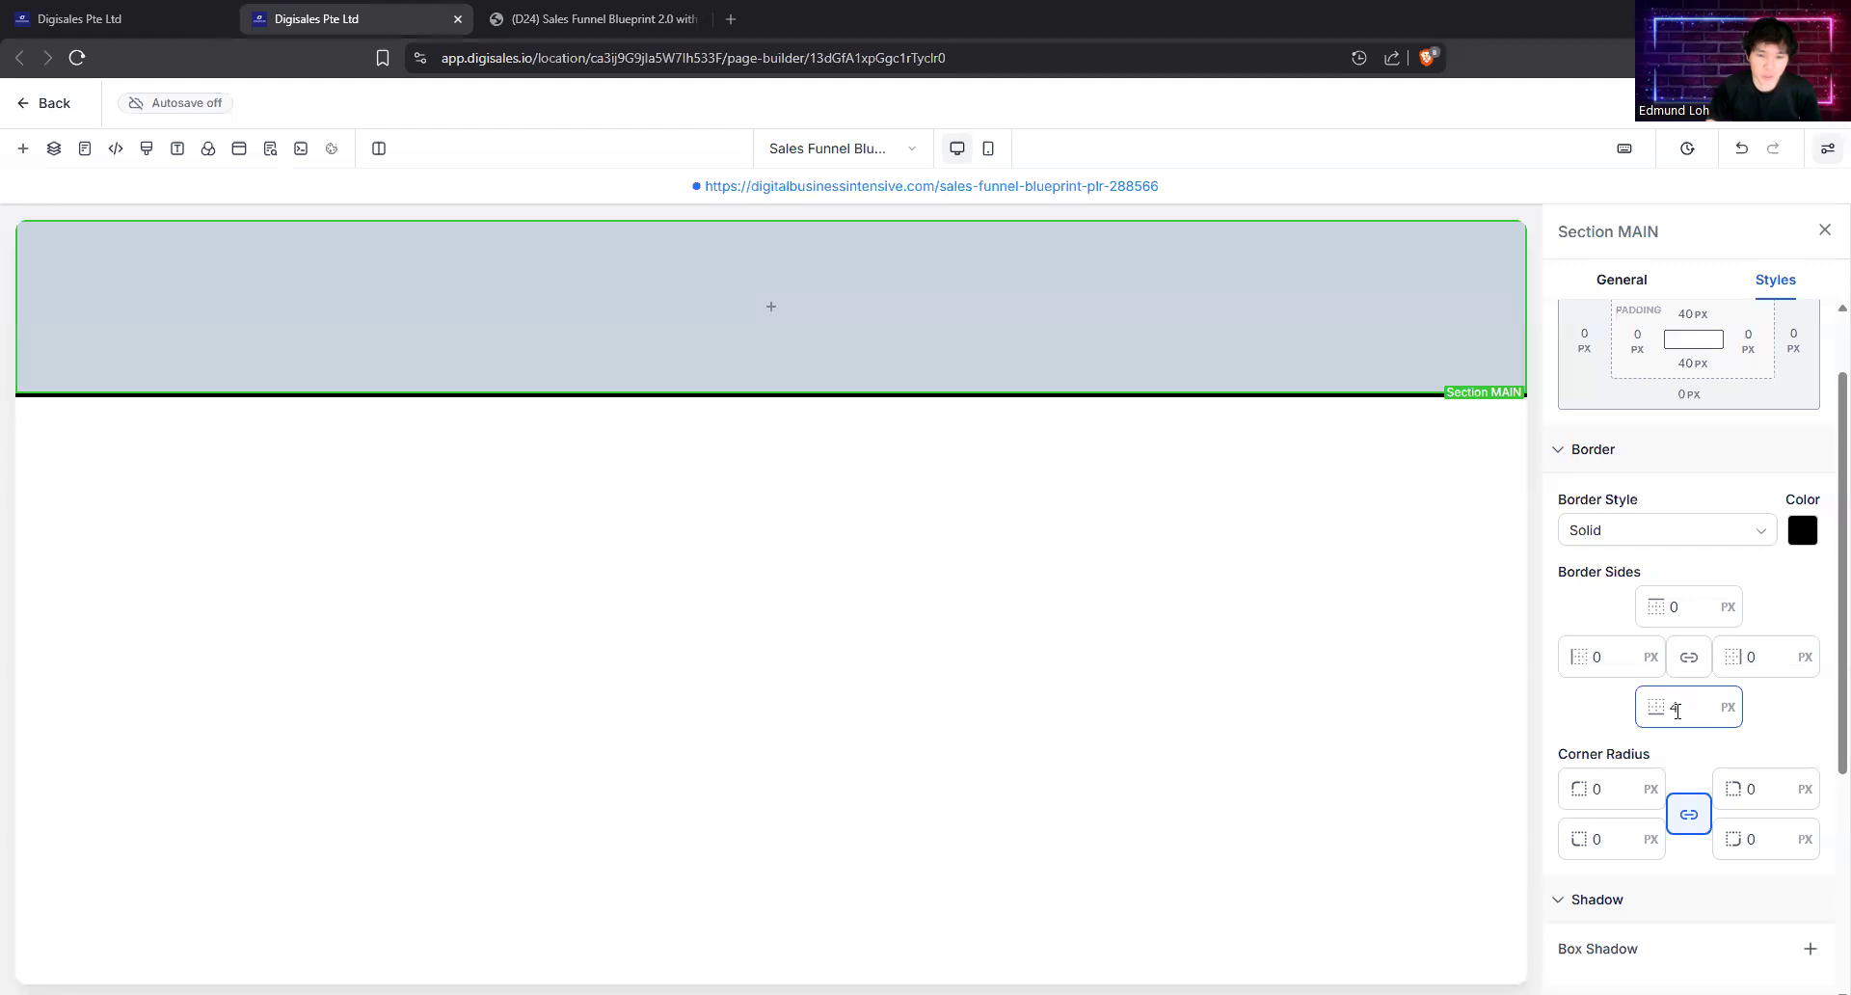
Step: Set Section MAIN's border style to None and its border color to Transparent, and review the remaining Shadow and Visibility settings
{"action": "left_click", "coordinate": [1681, 536]}
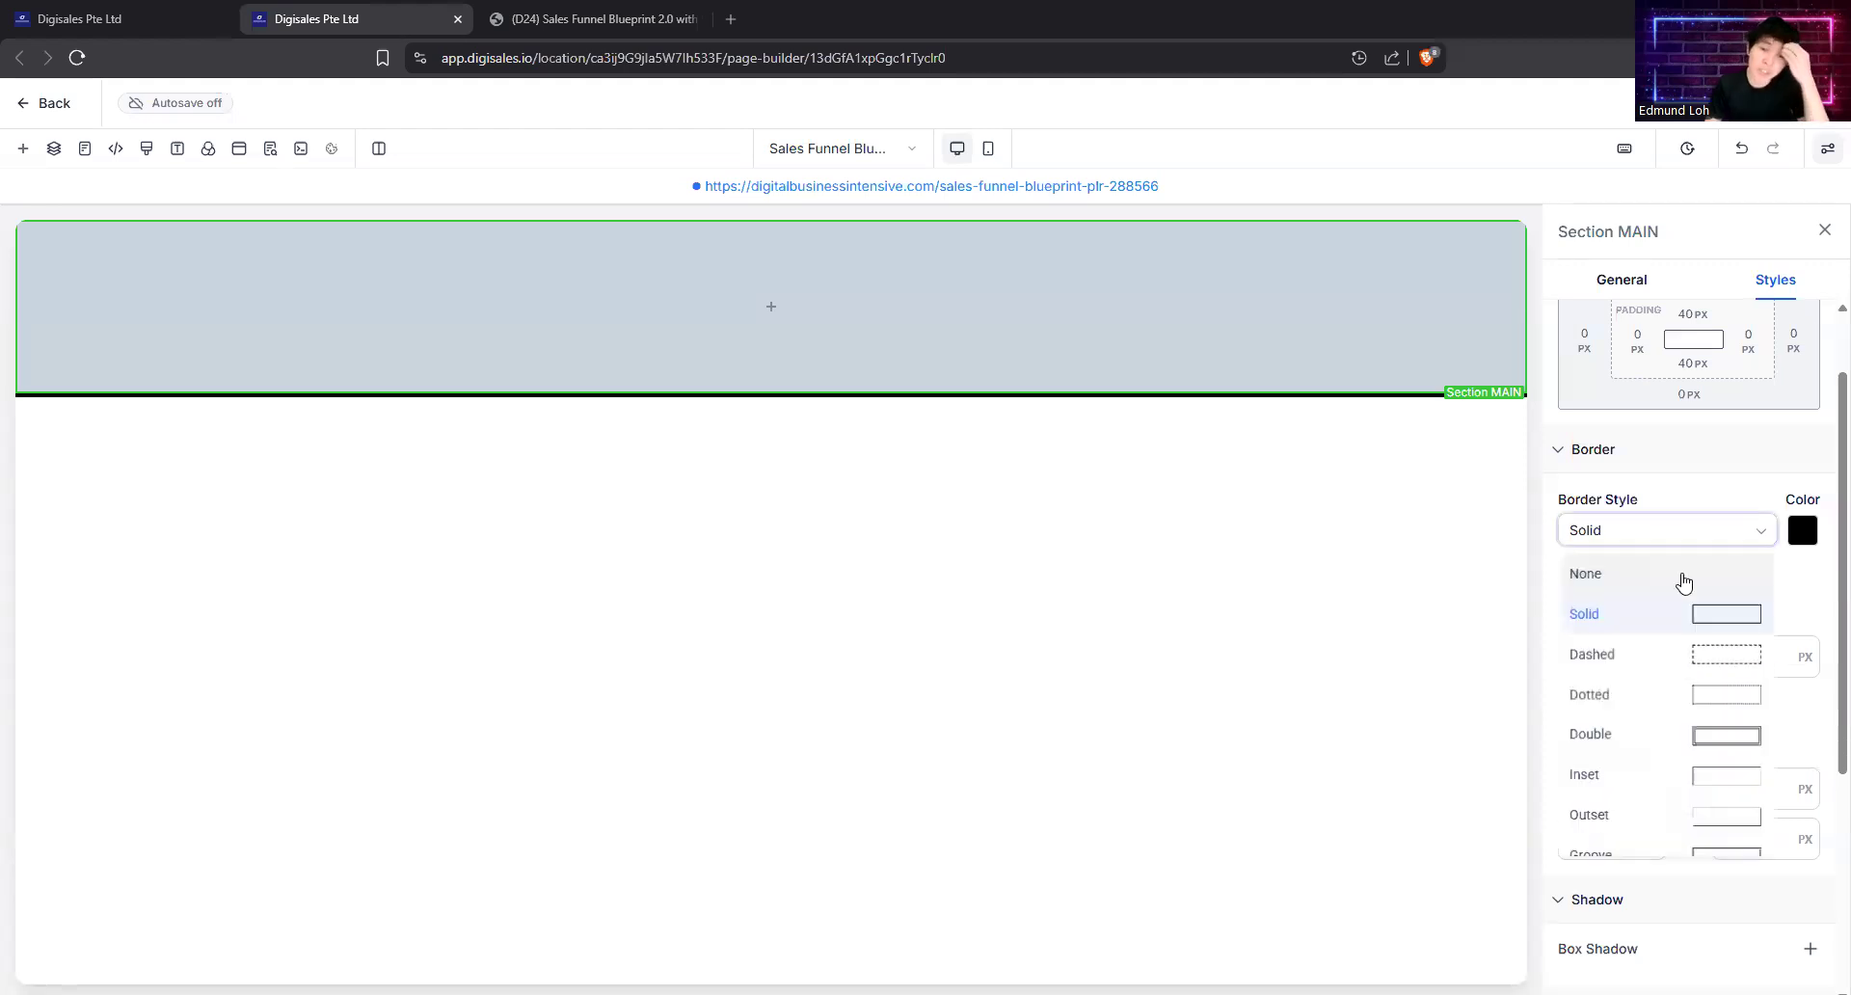
{"action": "left_click", "coordinate": [1763, 573]}
{"action": "left_click", "coordinate": [1802, 531]}
{"action": "left_click", "coordinate": [1448, 907]}
{"action": "left_click", "coordinate": [1663, 494]}
{"action": "scroll", "coordinate": [1687, 791], "scroll_direction": "down", "scroll_amount": 1}
{"action": "scroll", "coordinate": [1688, 790], "scroll_direction": "down", "scroll_amount": 3}
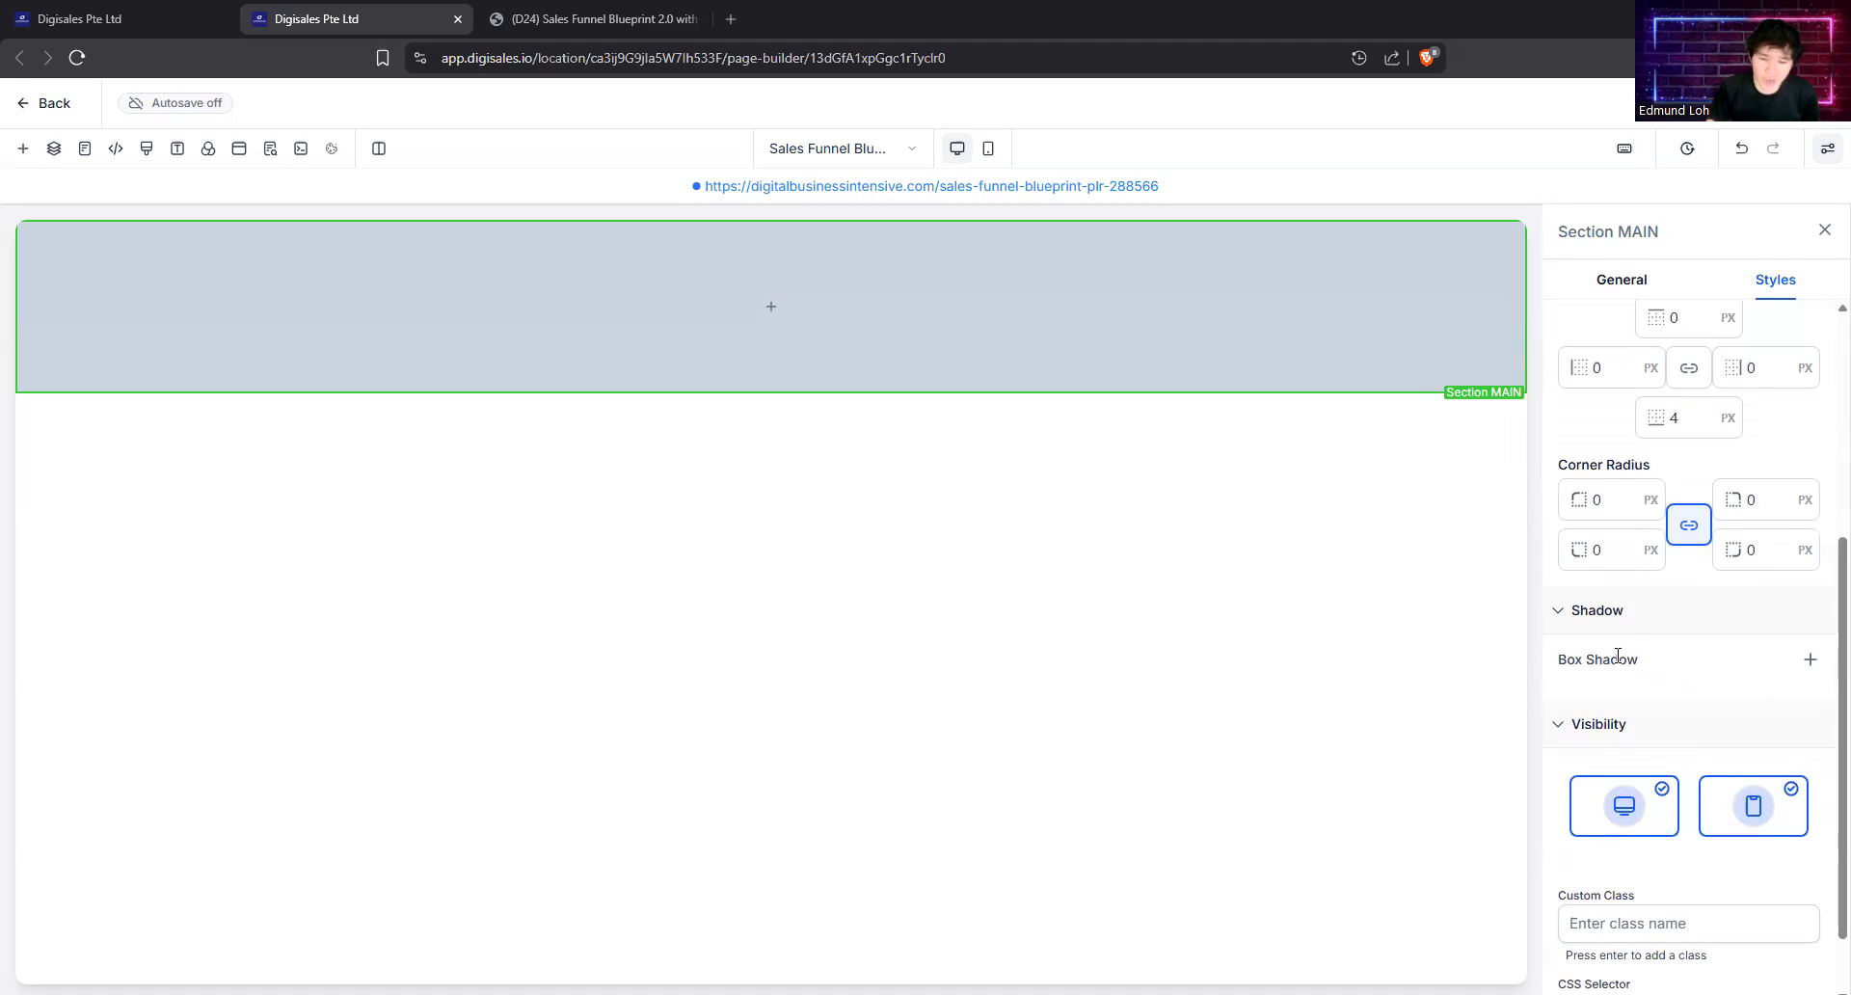
{"action": "scroll", "coordinate": [1610, 655], "scroll_direction": "down", "scroll_amount": 1}
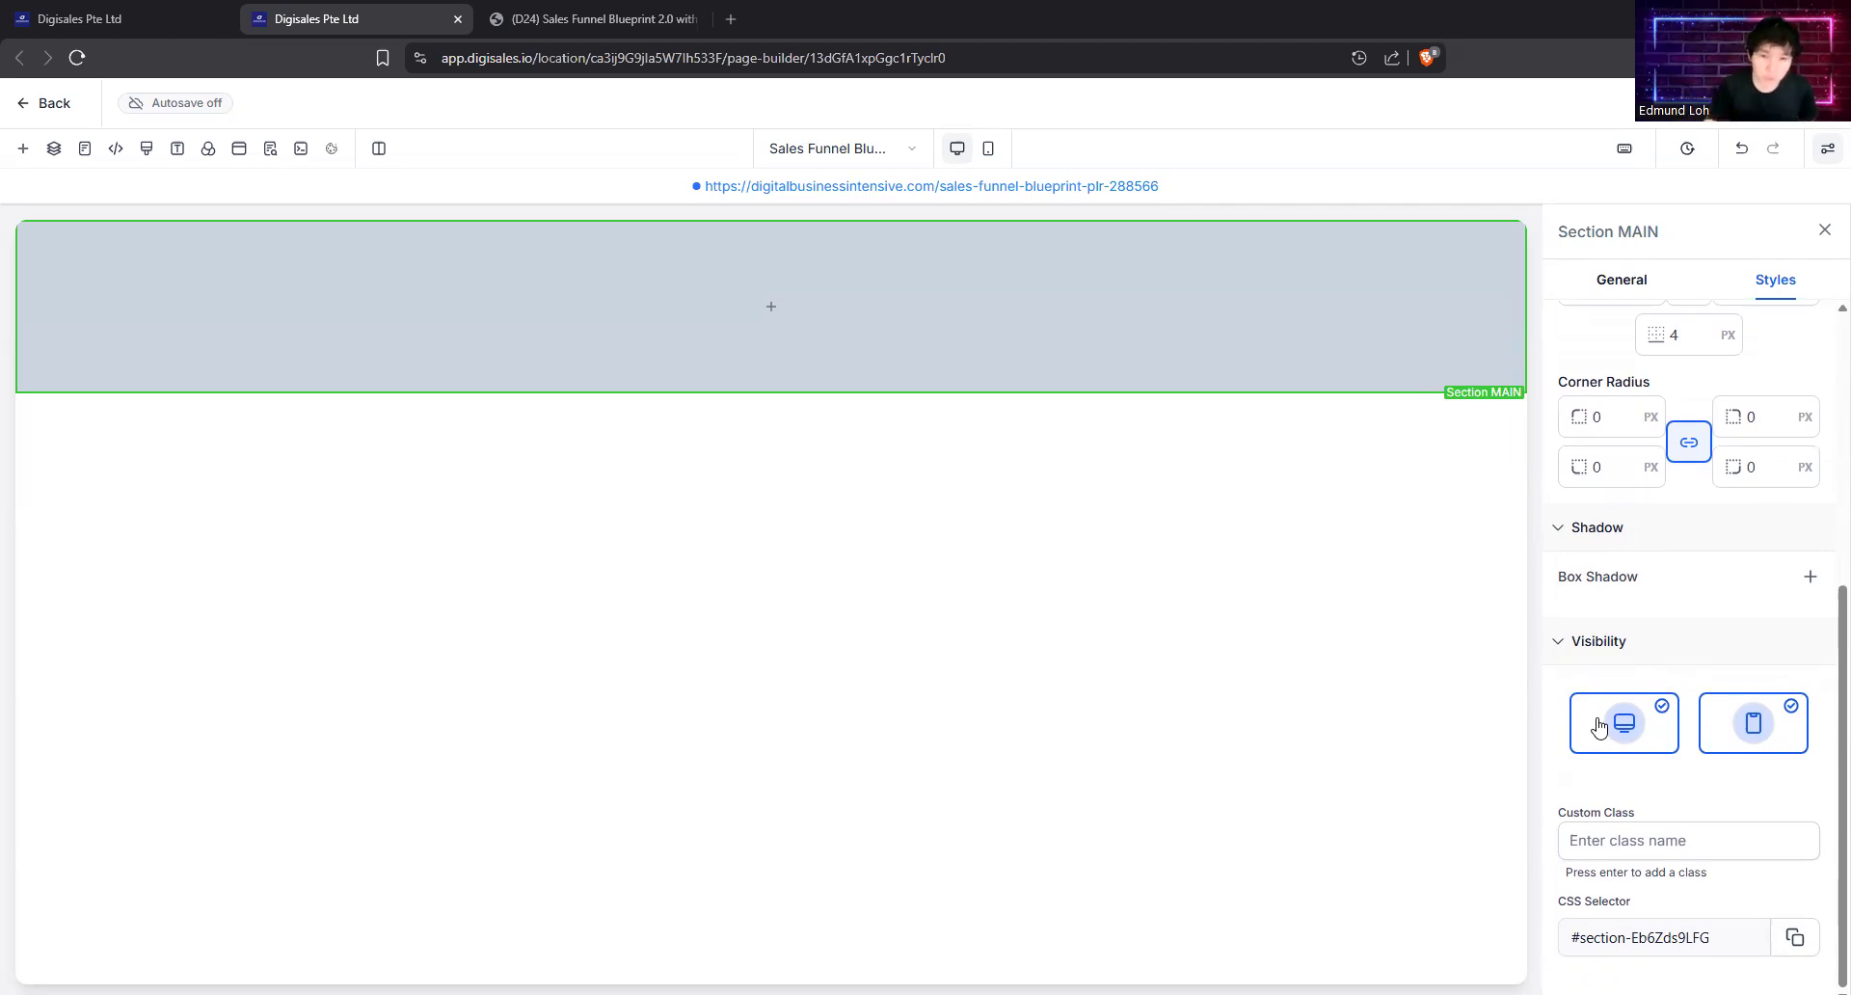
{"action": "scroll", "coordinate": [1601, 578], "scroll_direction": "up", "scroll_amount": 5}
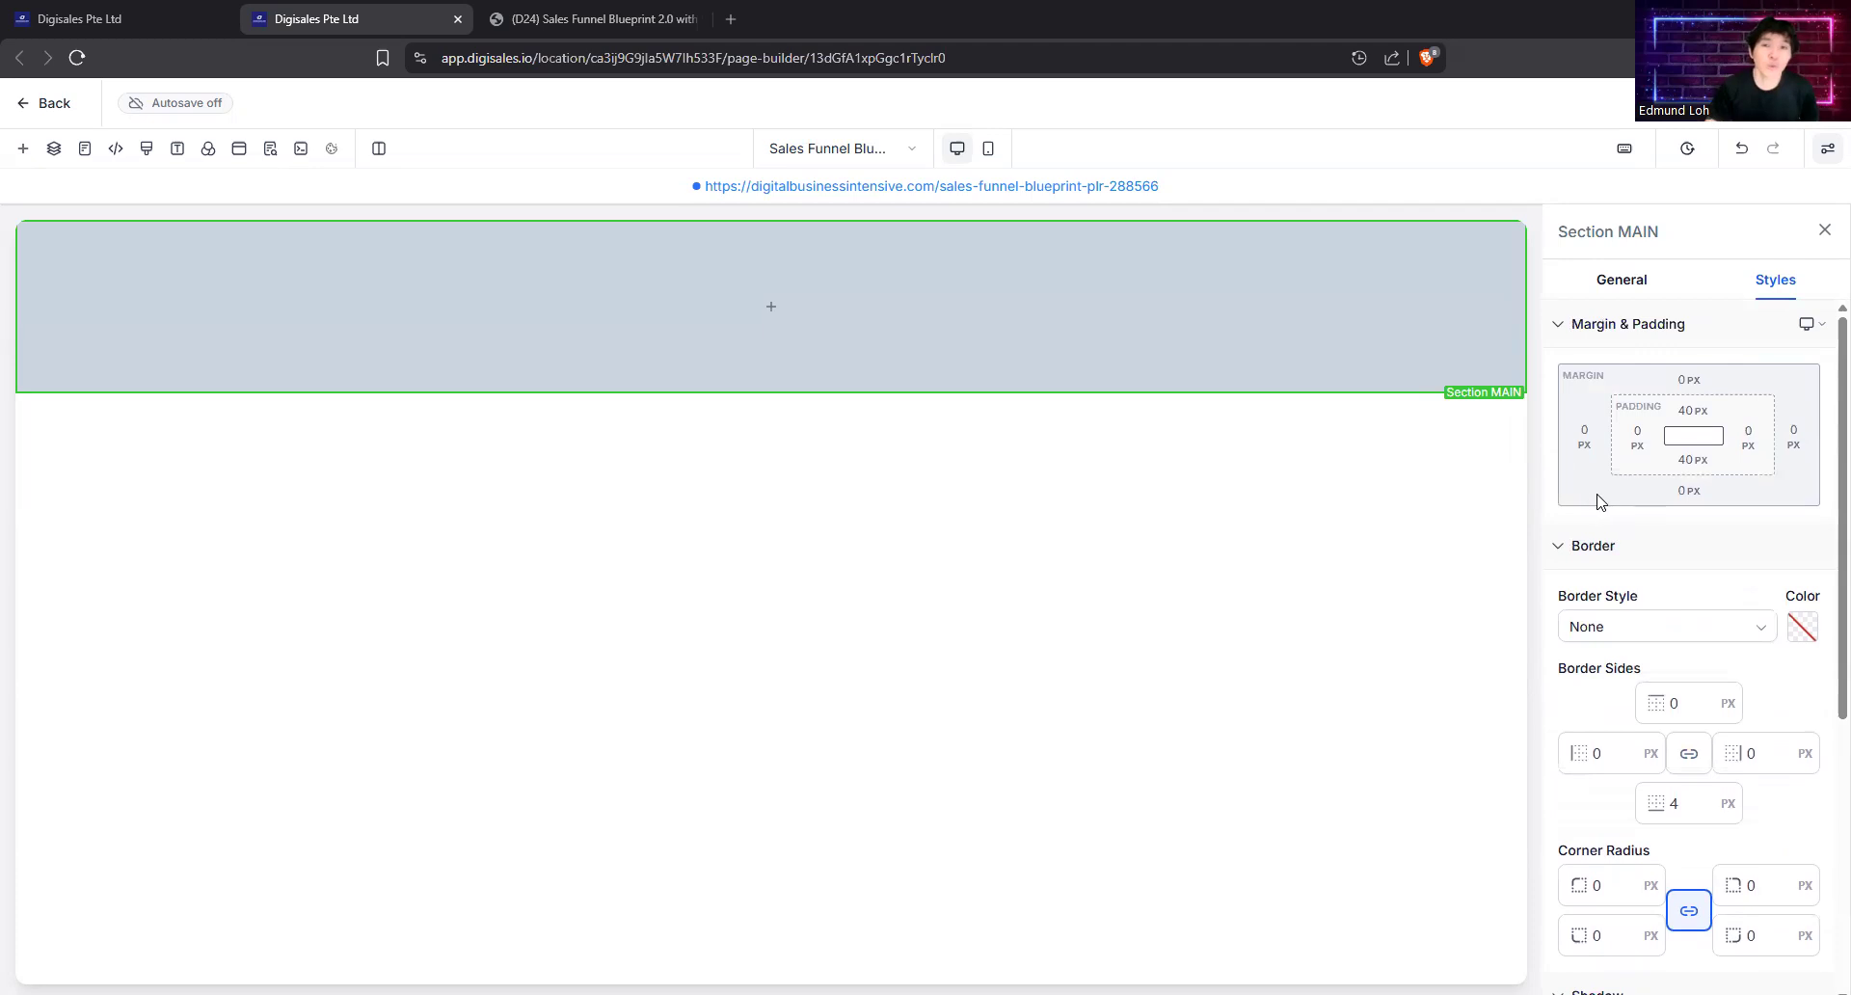
Step: Add a 1 Column row inside Section MAIN
{"action": "left_click", "coordinate": [778, 308]}
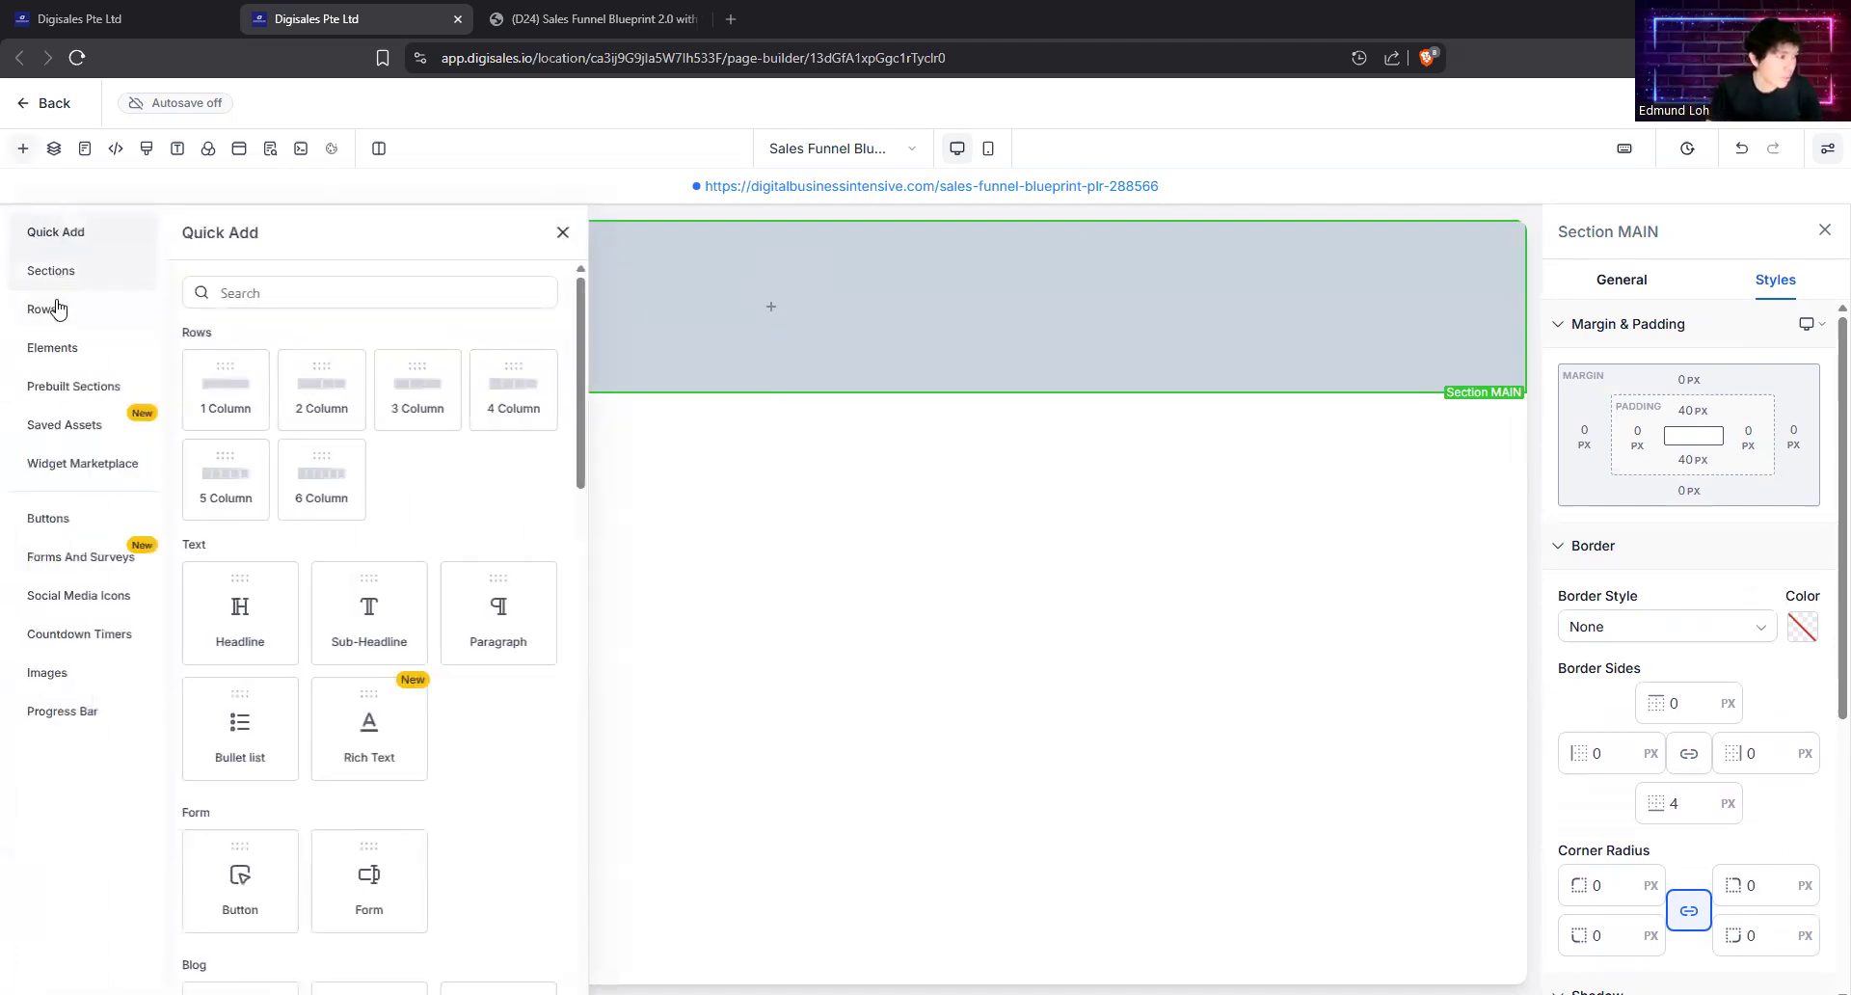
{"action": "left_click", "coordinate": [58, 307]}
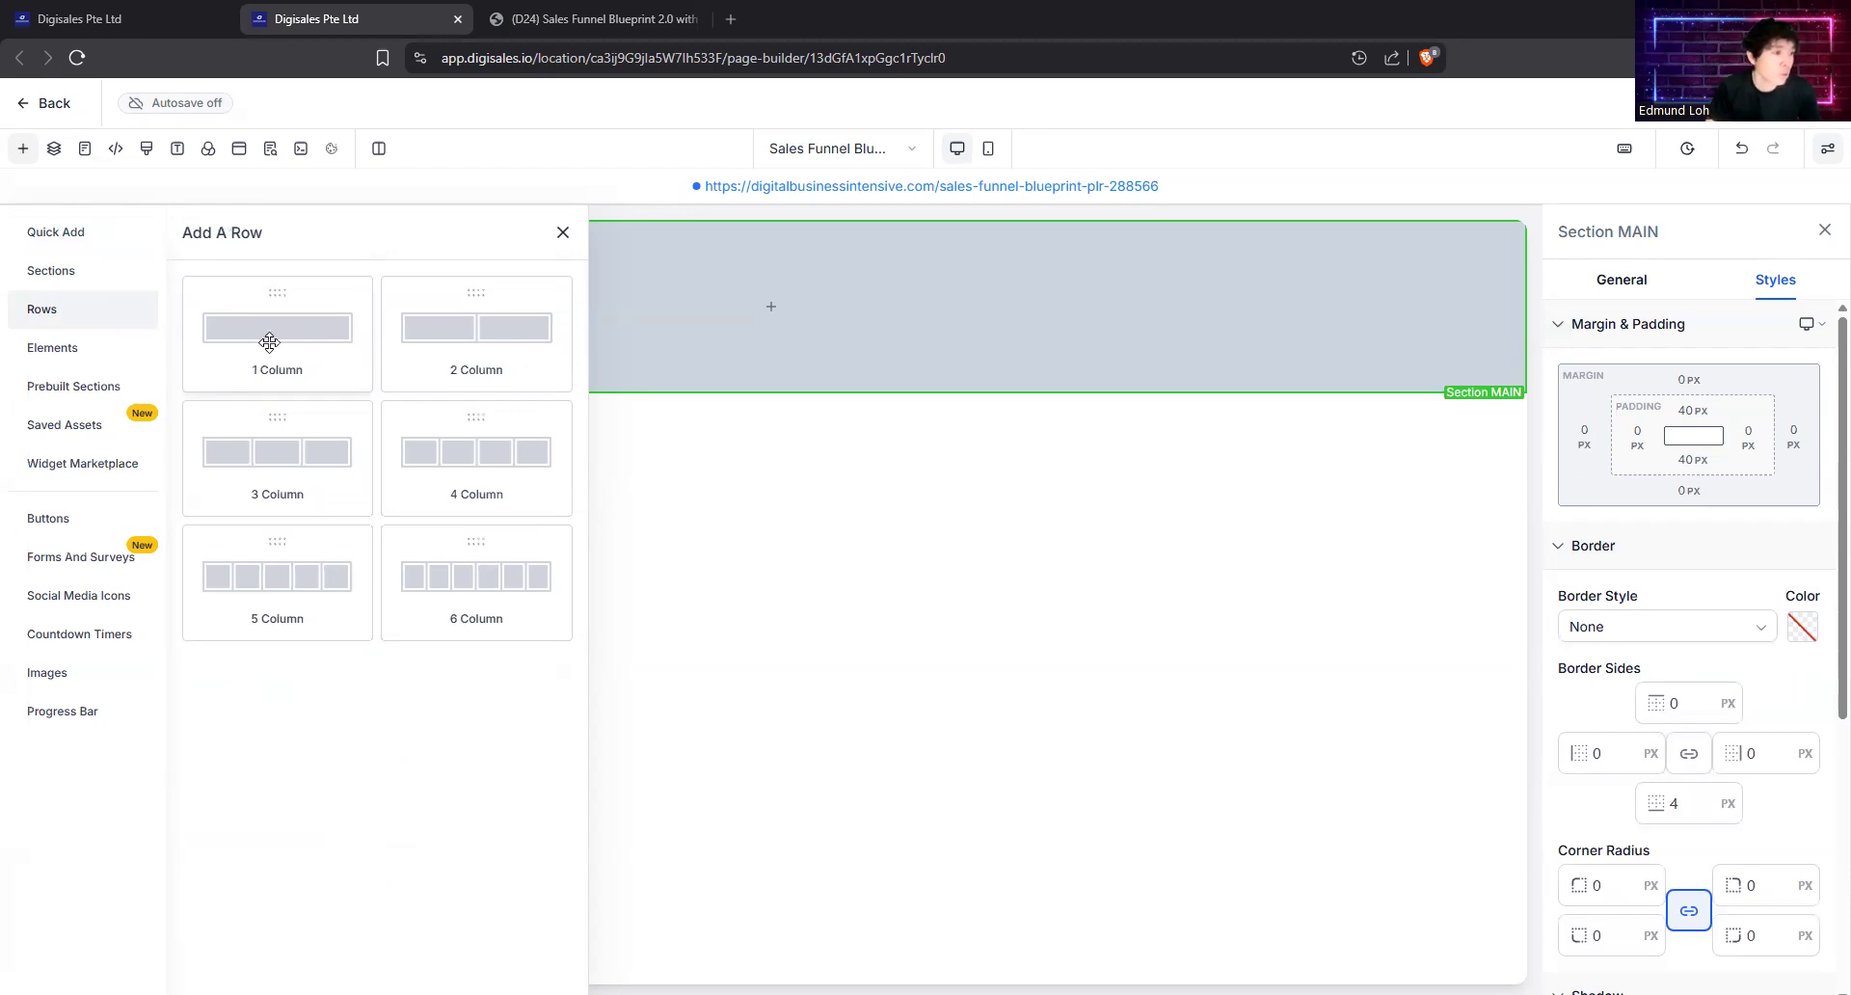
{"action": "left_click_drag", "start_coordinate": [269, 341], "coordinate": [627, 305]}
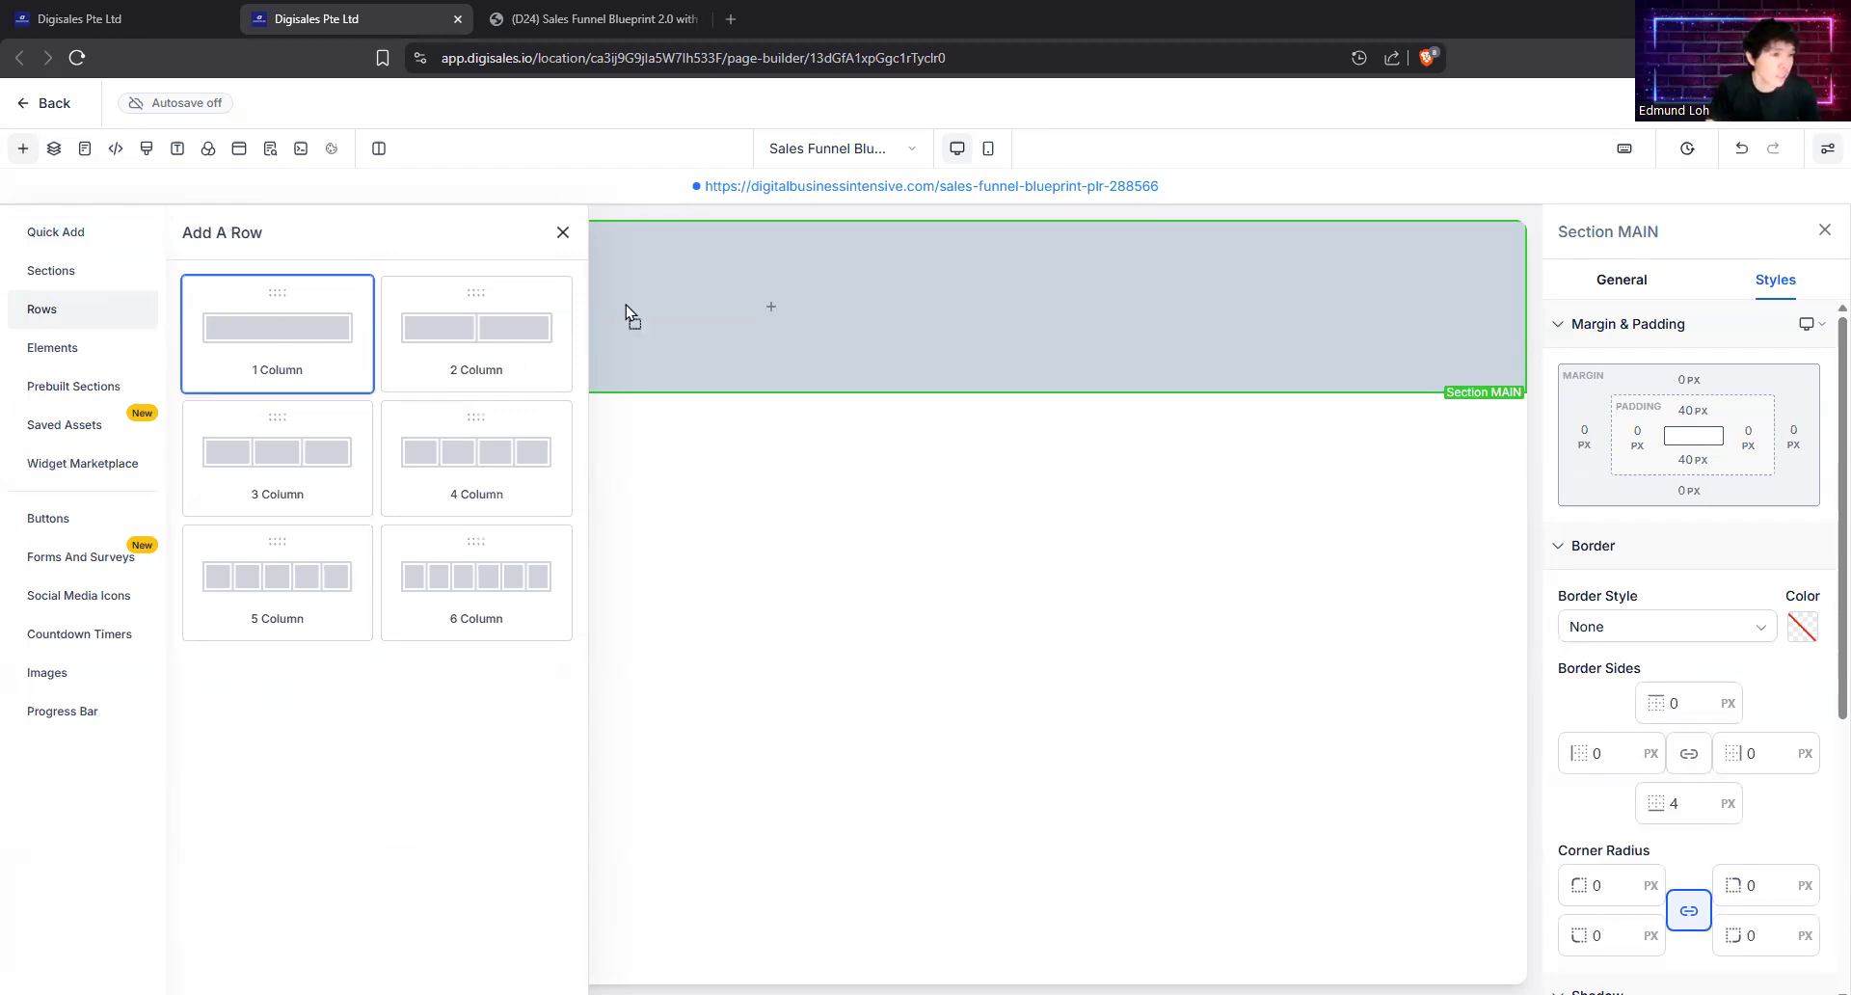
{"action": "left_click_drag", "start_coordinate": [727, 276], "coordinate": [727, 274]}
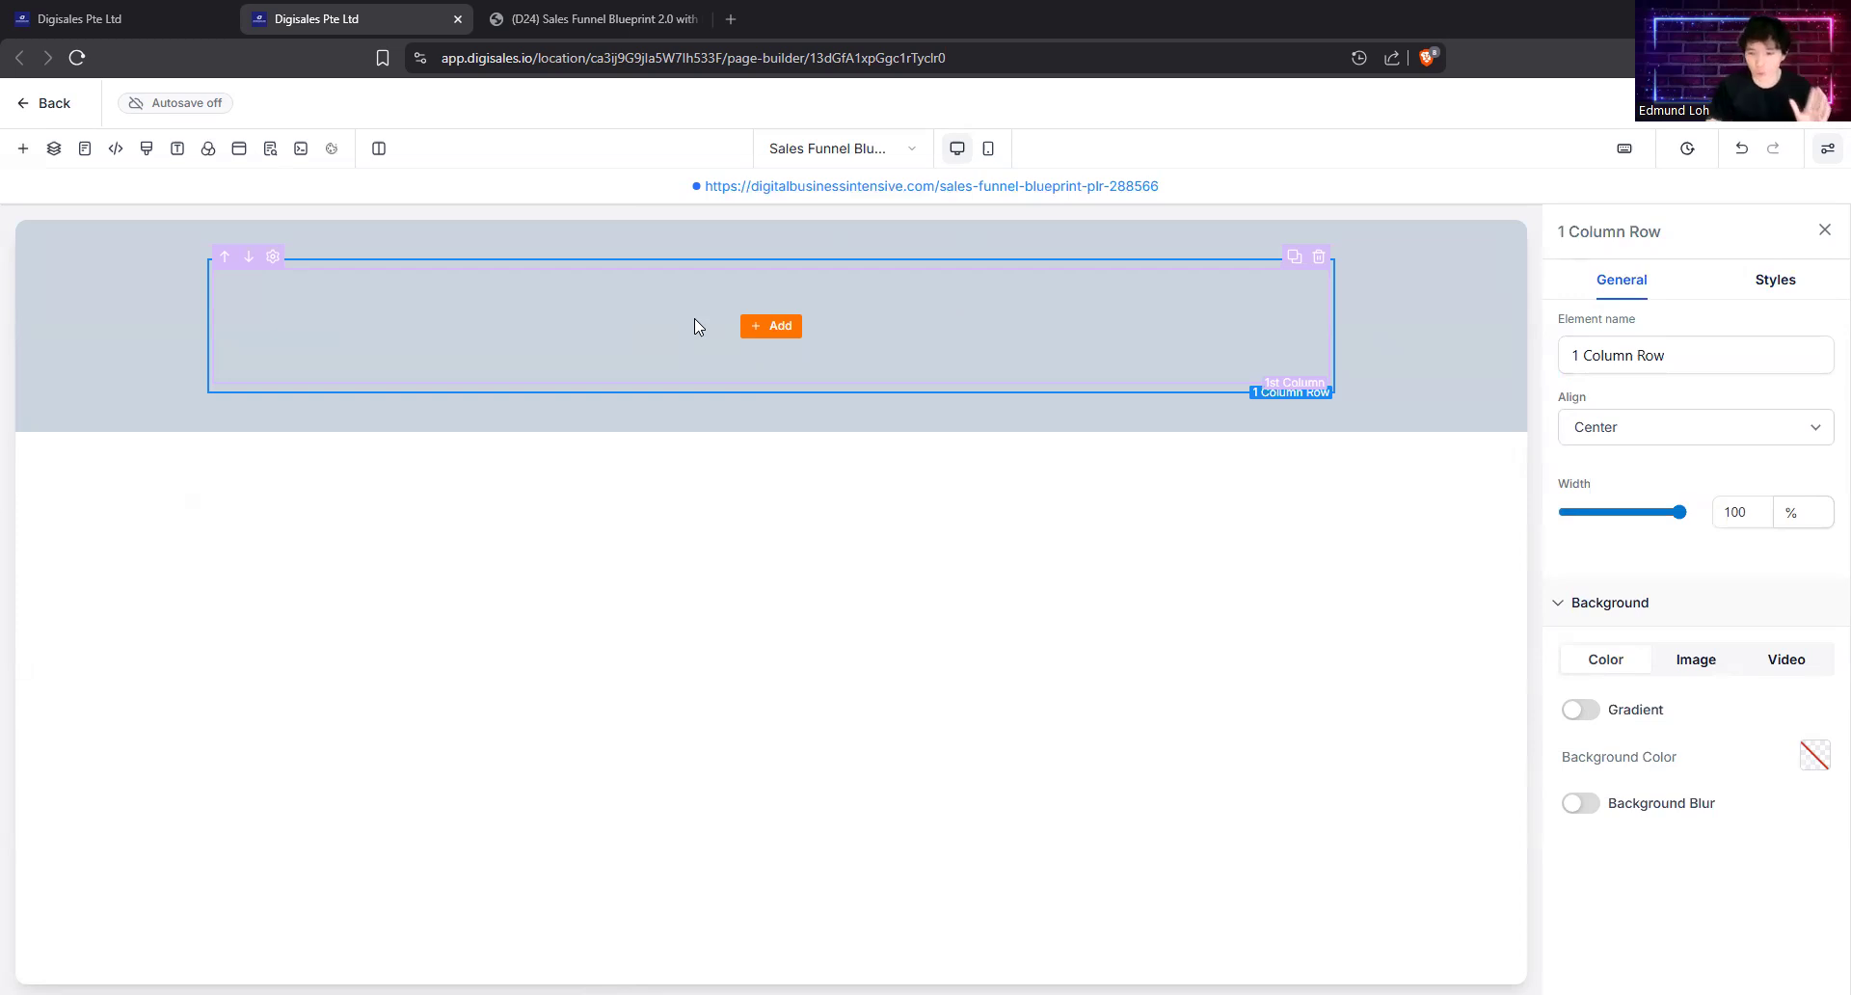
Step: Try a width of 80% on the 1 Column Row and set it back to 100%
{"action": "left_click", "coordinate": [1089, 270]}
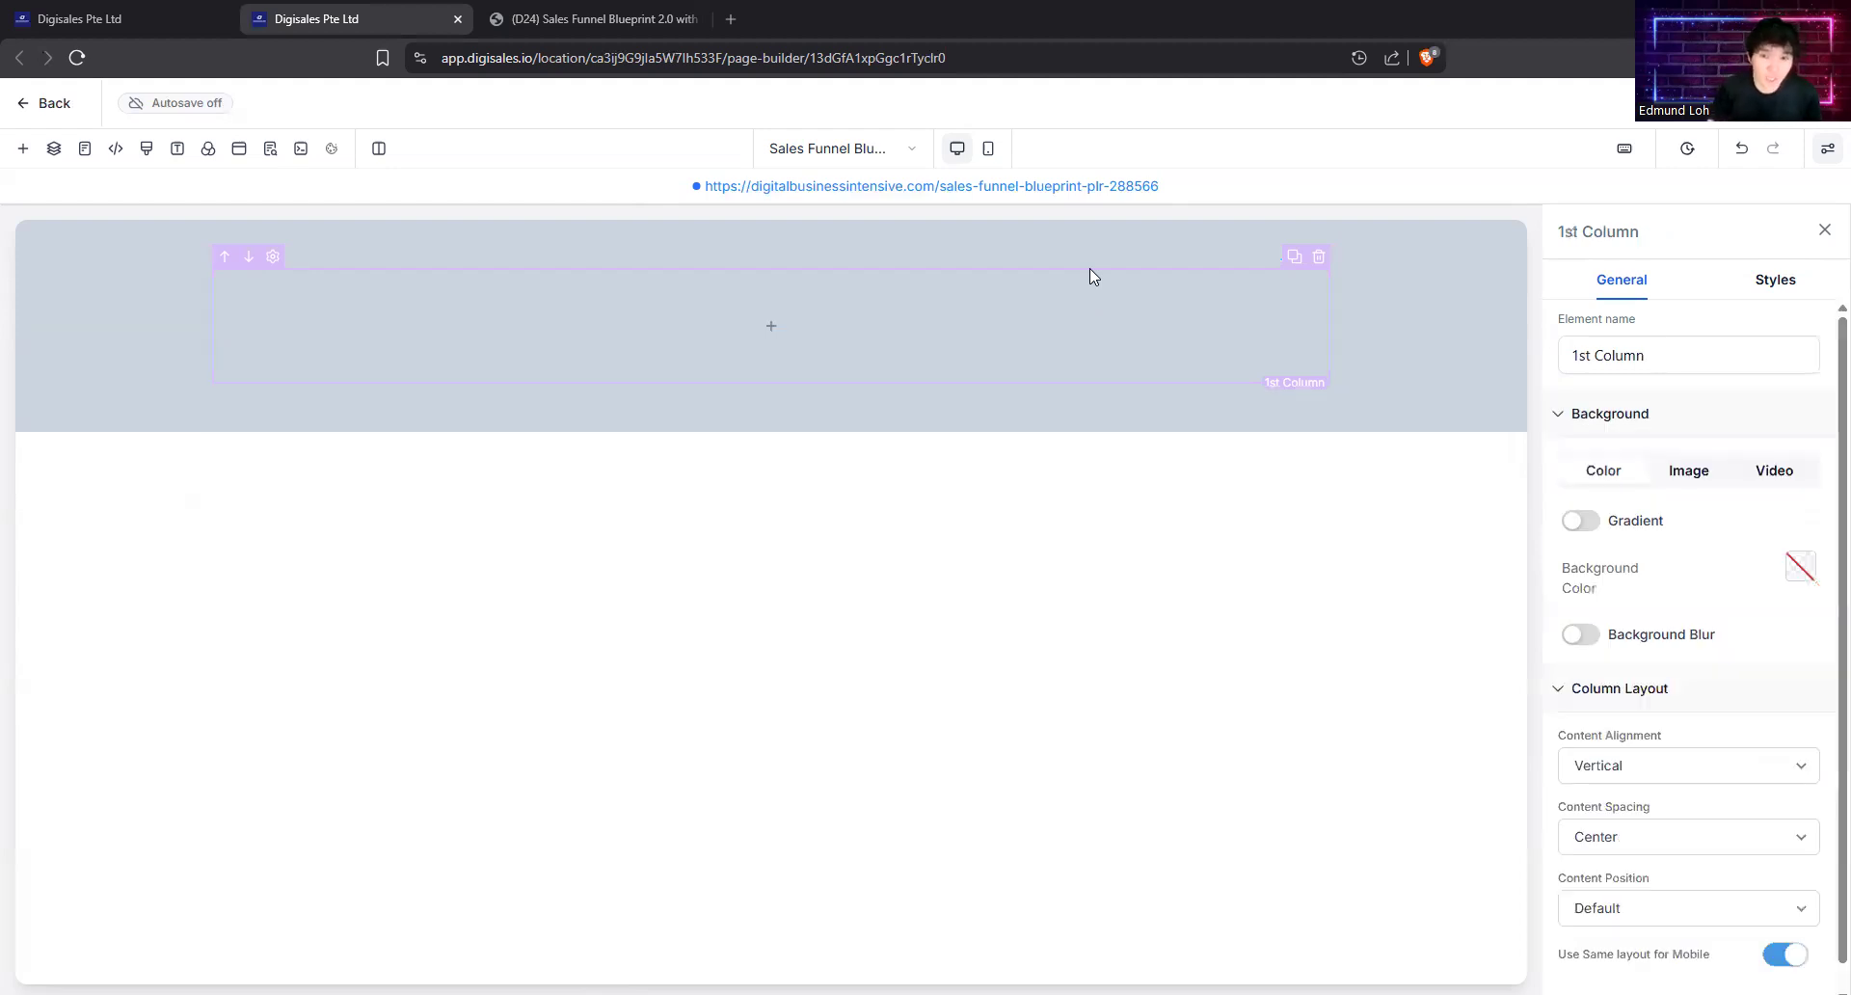
{"action": "left_click", "coordinate": [1591, 354]}
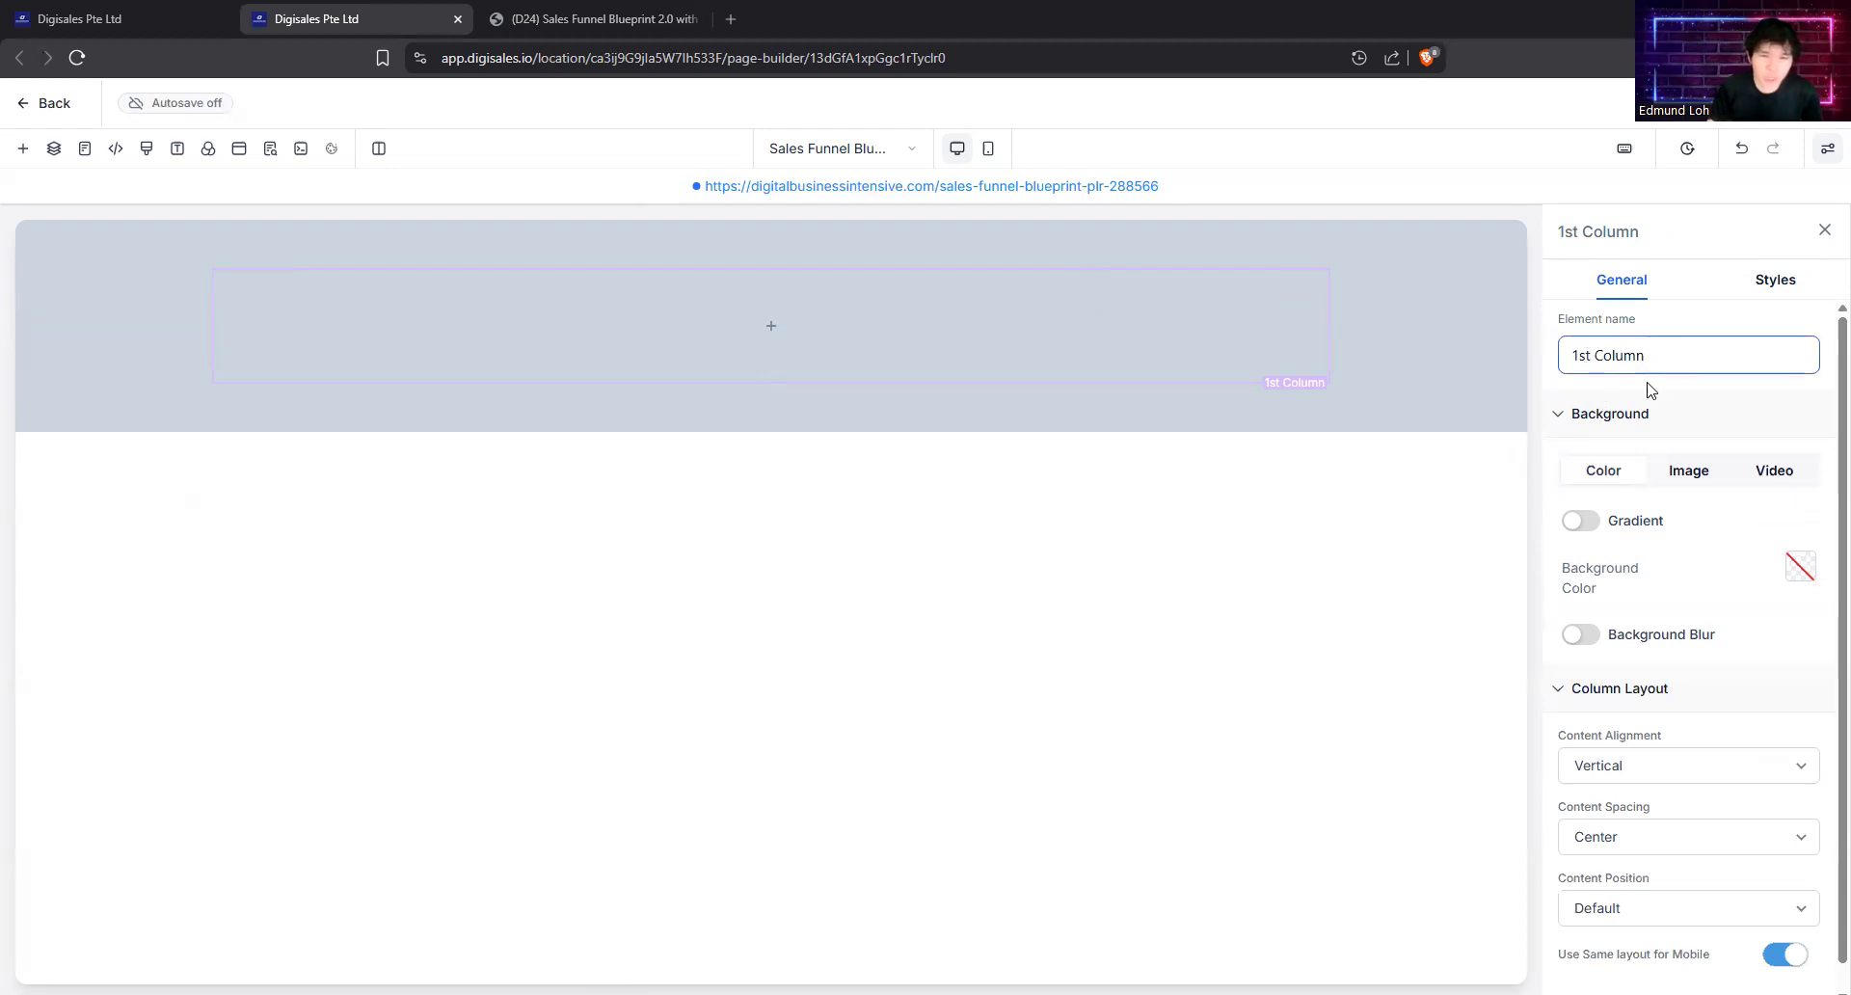
{"action": "left_click", "coordinate": [1229, 261]}
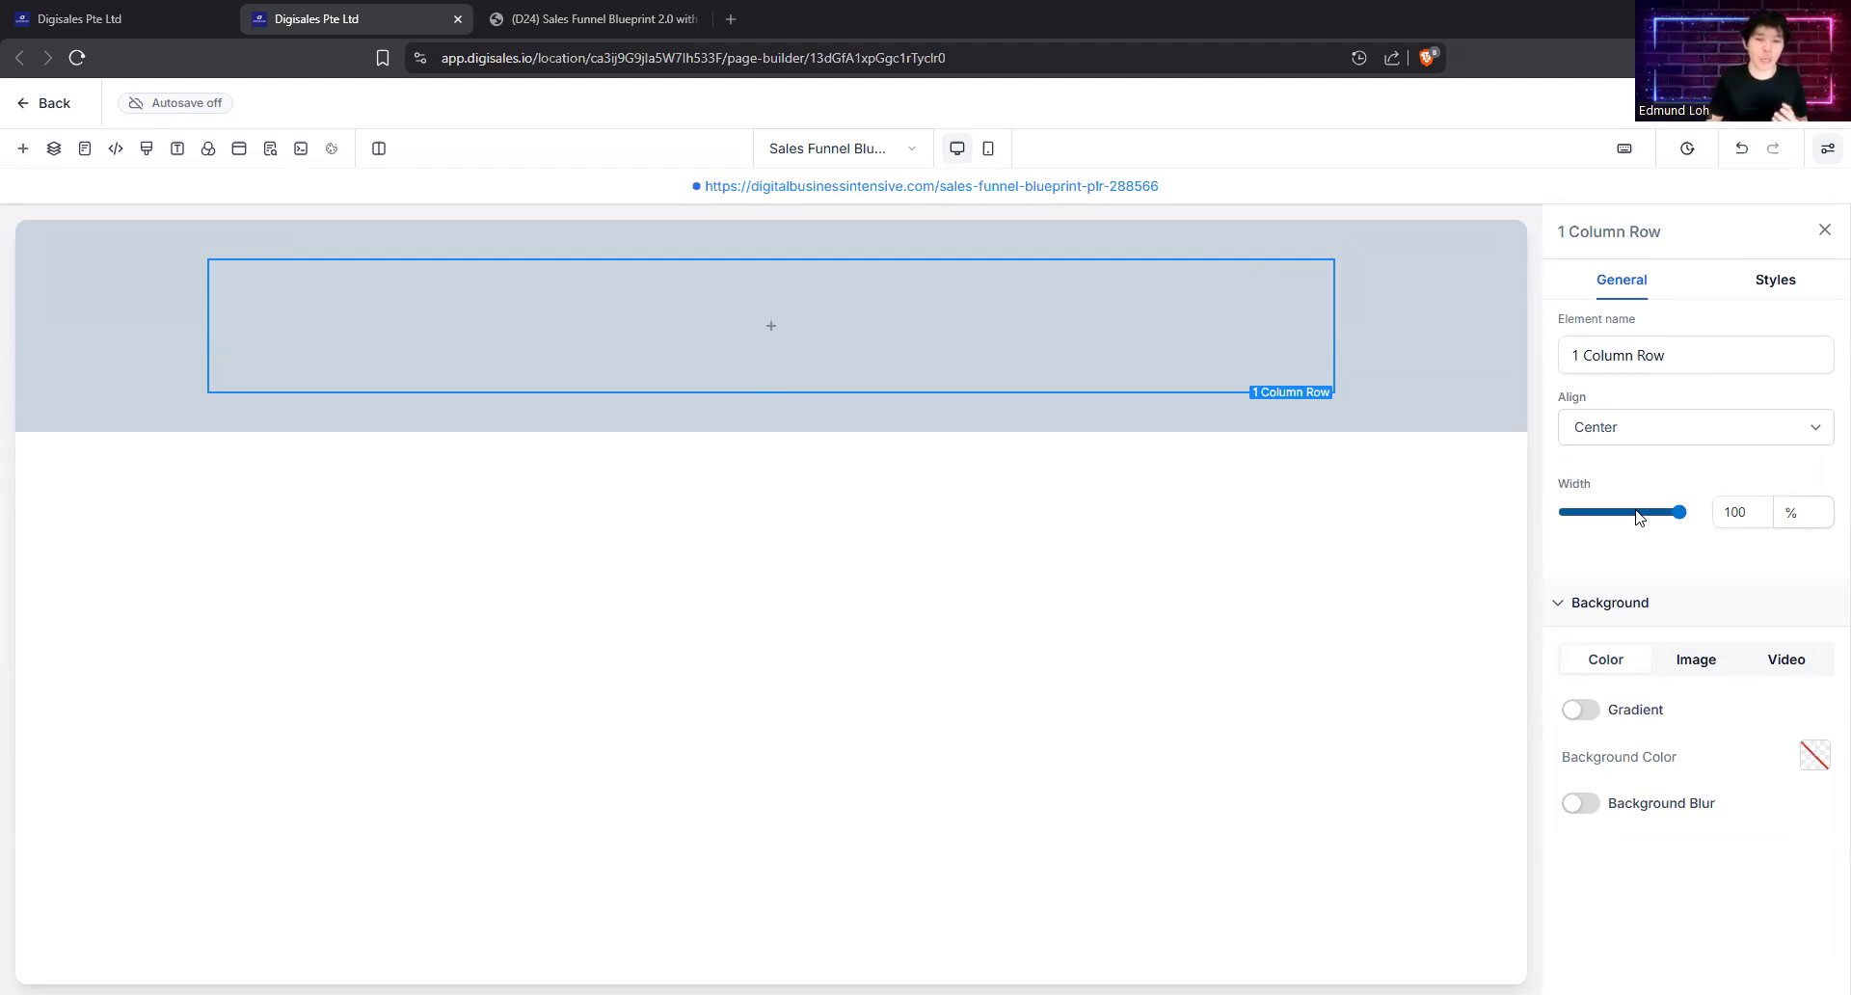
{"action": "mouse_move", "coordinate": [1680, 513]}
{"action": "left_mouse_down"}
{"action": "mouse_move", "coordinate": [1634, 517]}
{"action": "mouse_move", "coordinate": [1649, 521]}
{"action": "left_mouse_up"}
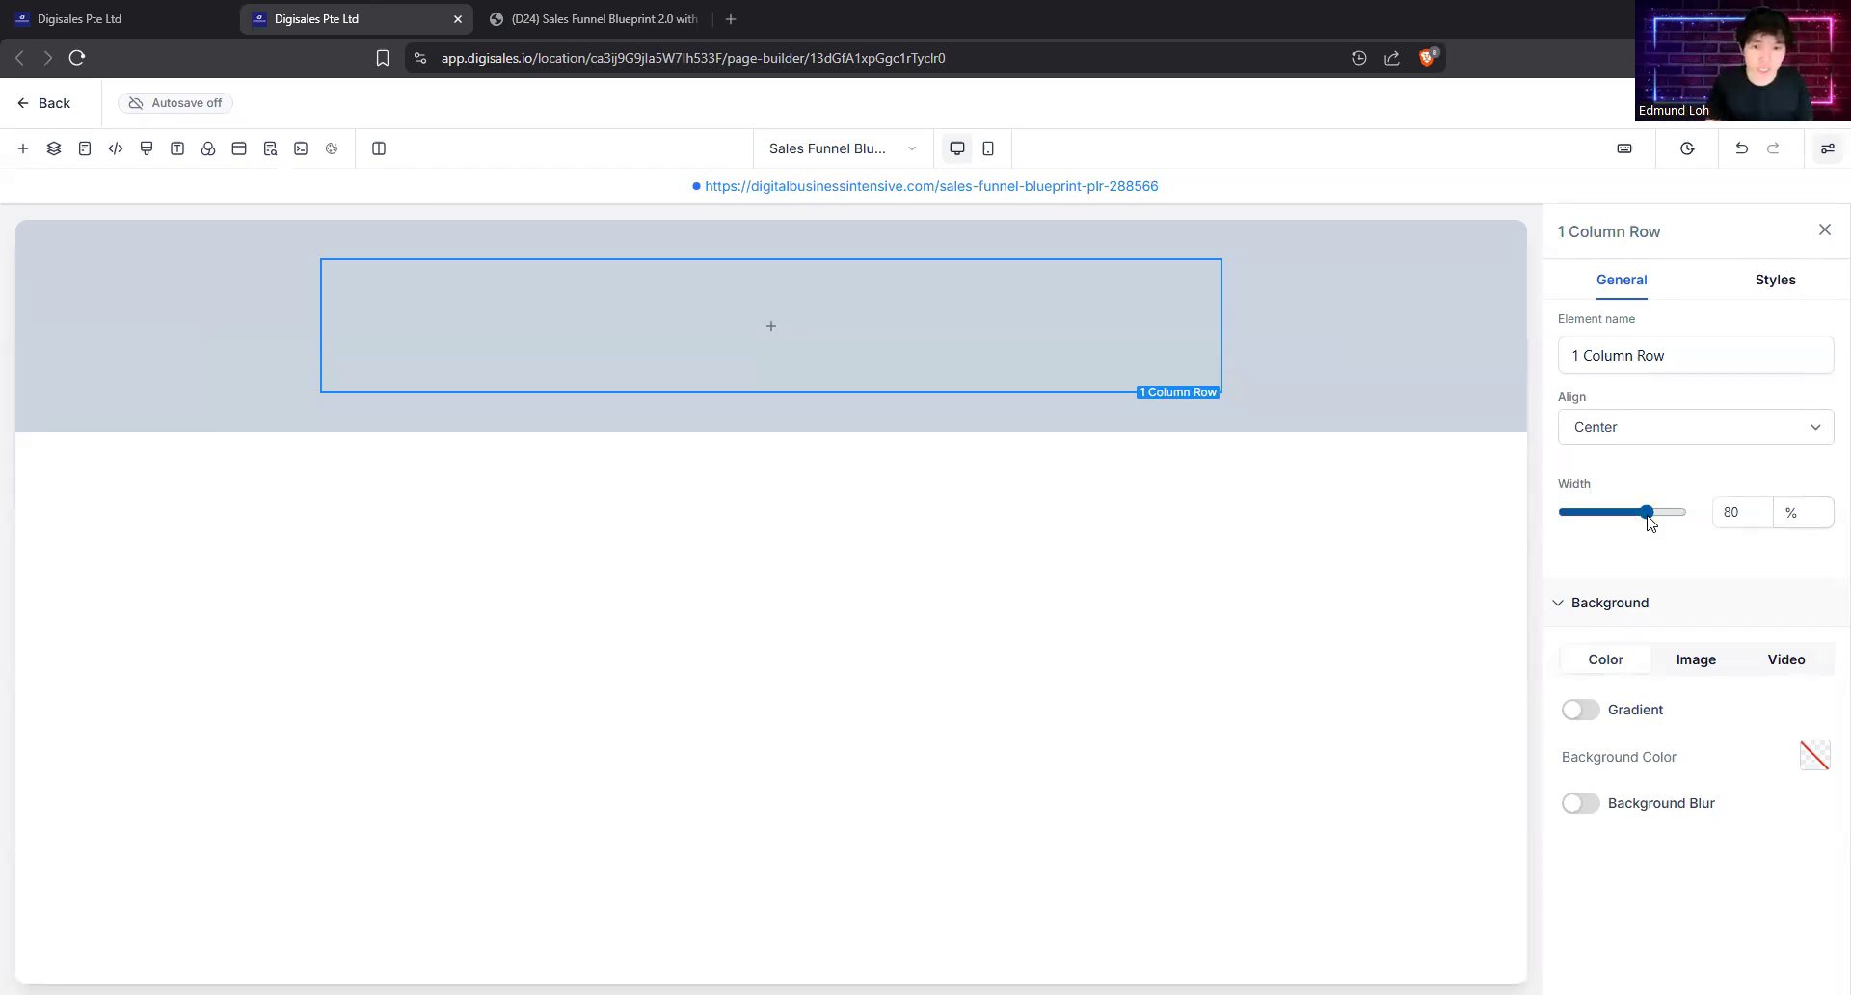
{"action": "left_click_drag", "start_coordinate": [1650, 522], "coordinate": [1694, 500]}
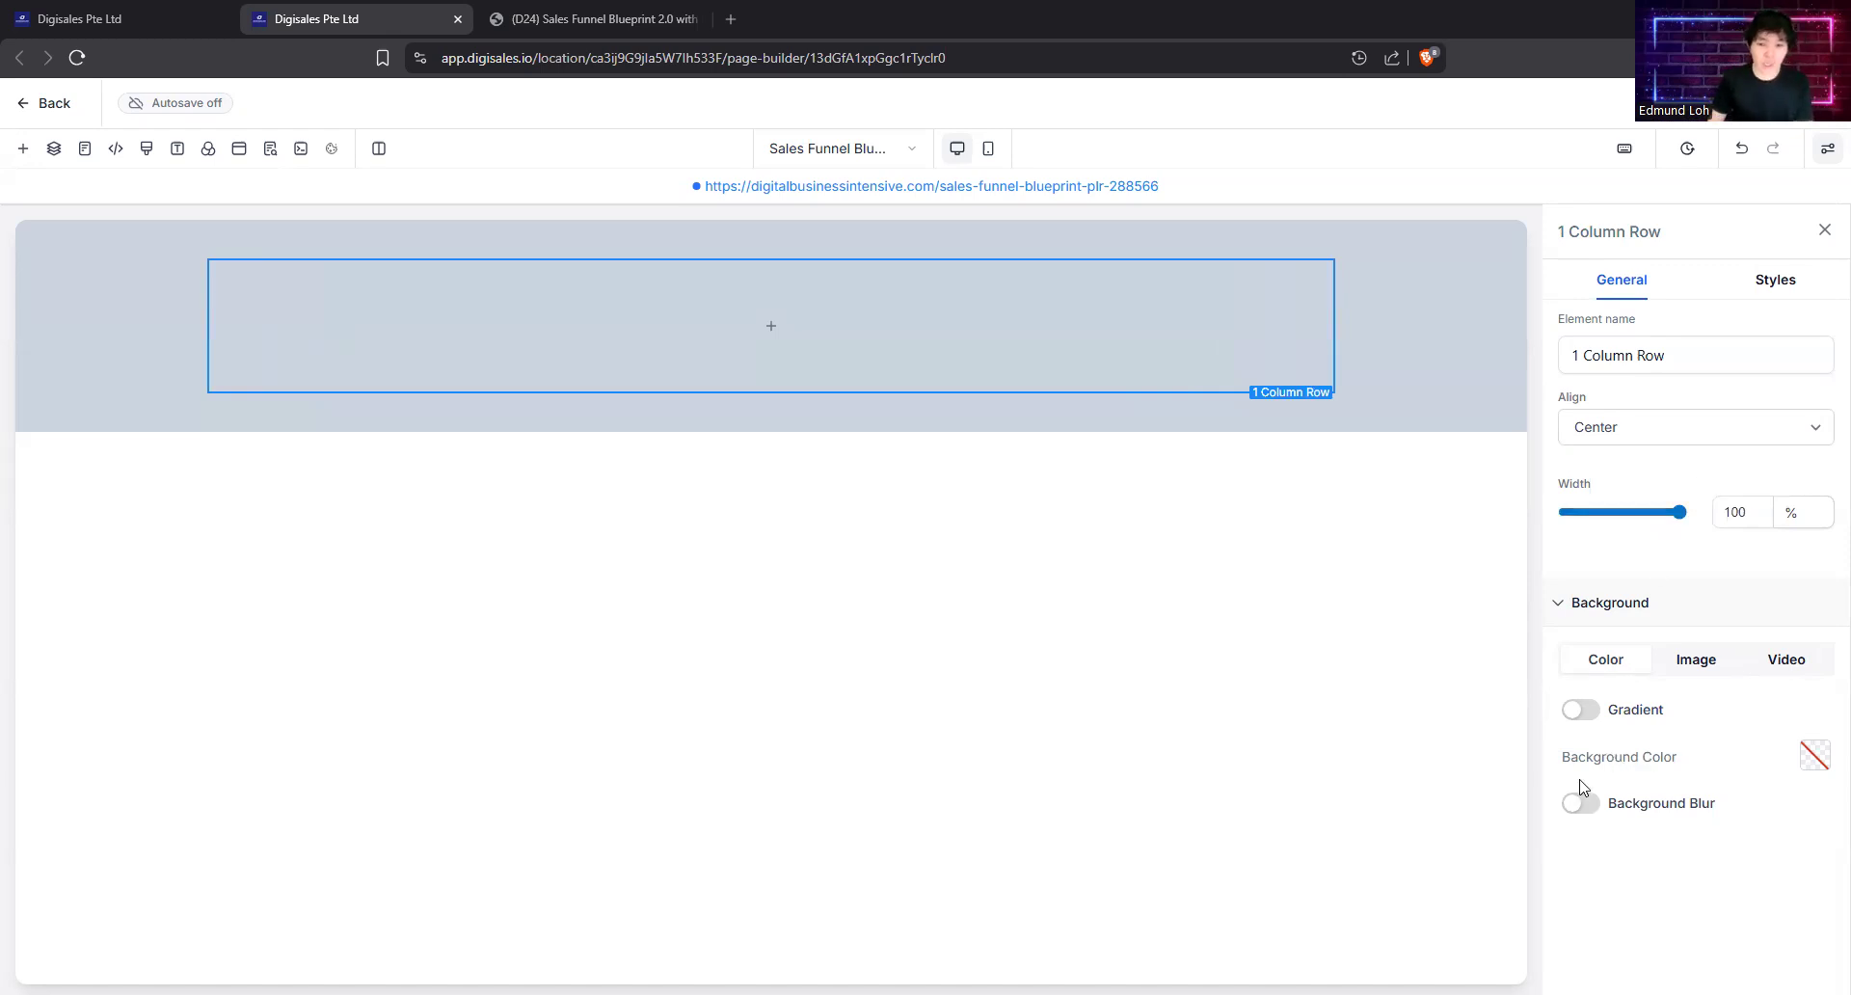
Step: Try a White background color on the 1 Column Row and set it back to Transparent
{"action": "left_click", "coordinate": [1812, 761]}
{"action": "left_click", "coordinate": [1589, 614]}
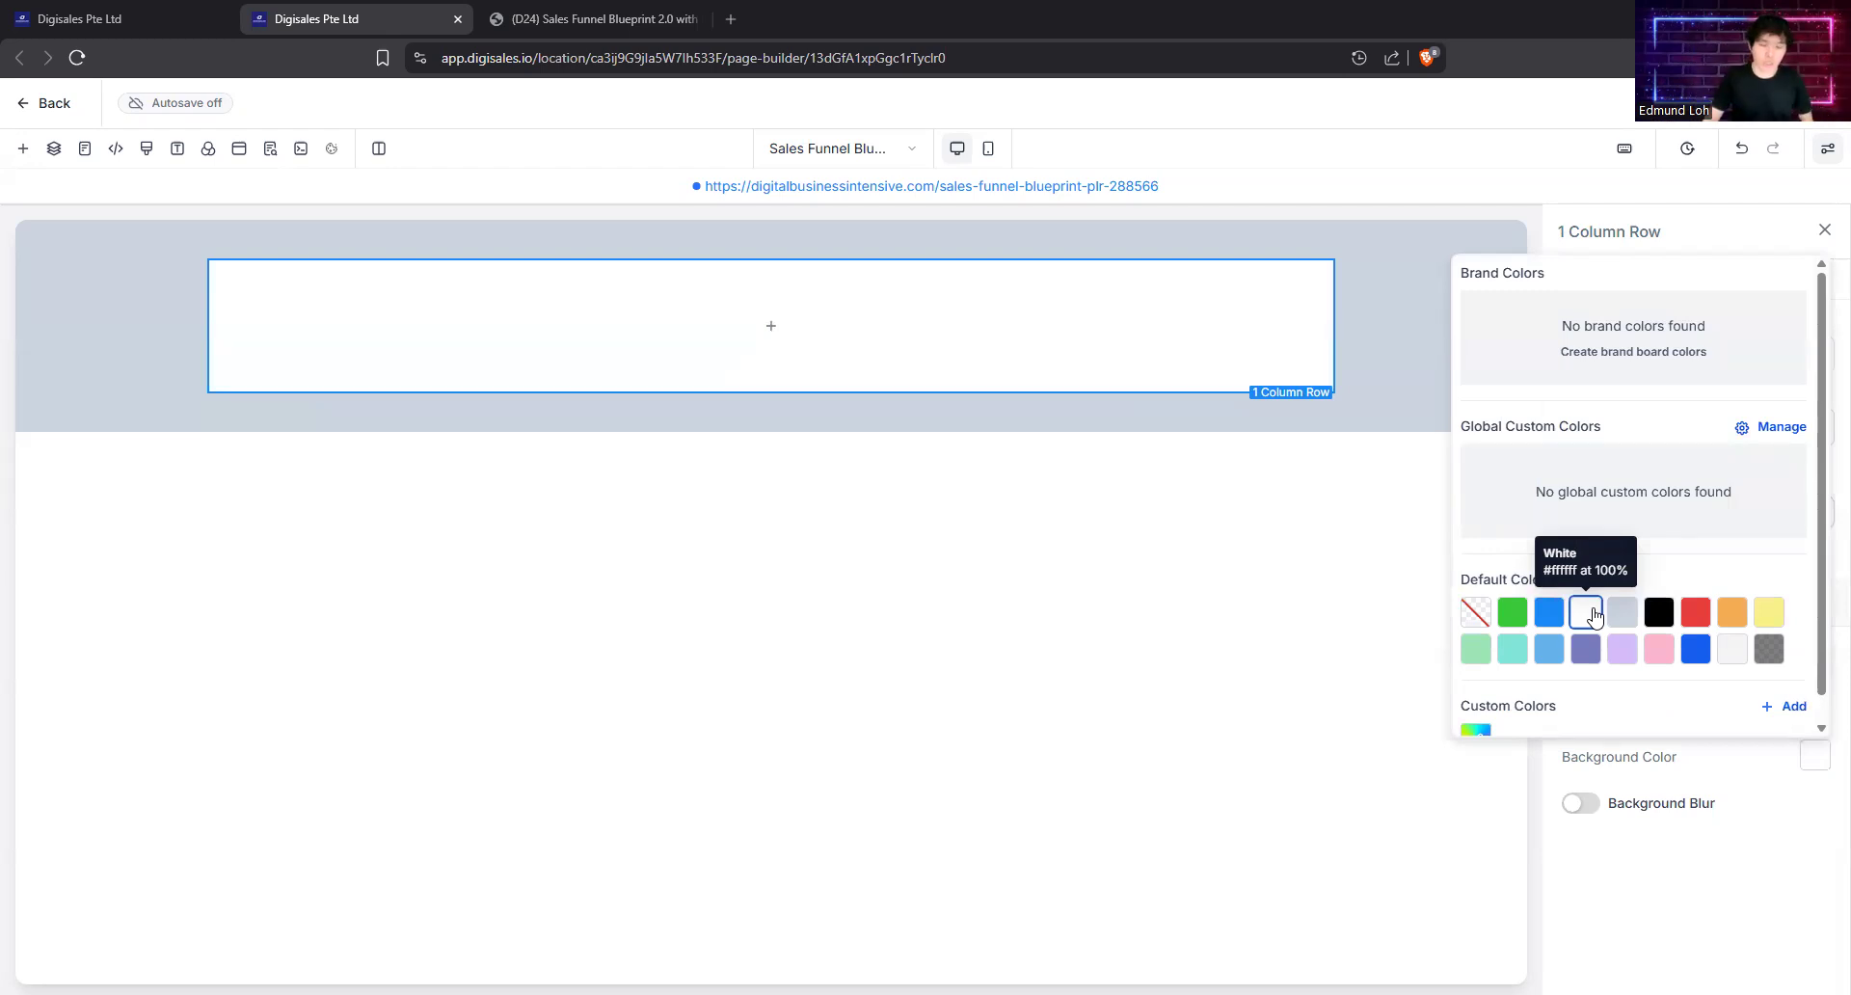
{"action": "left_click", "coordinate": [1475, 612]}
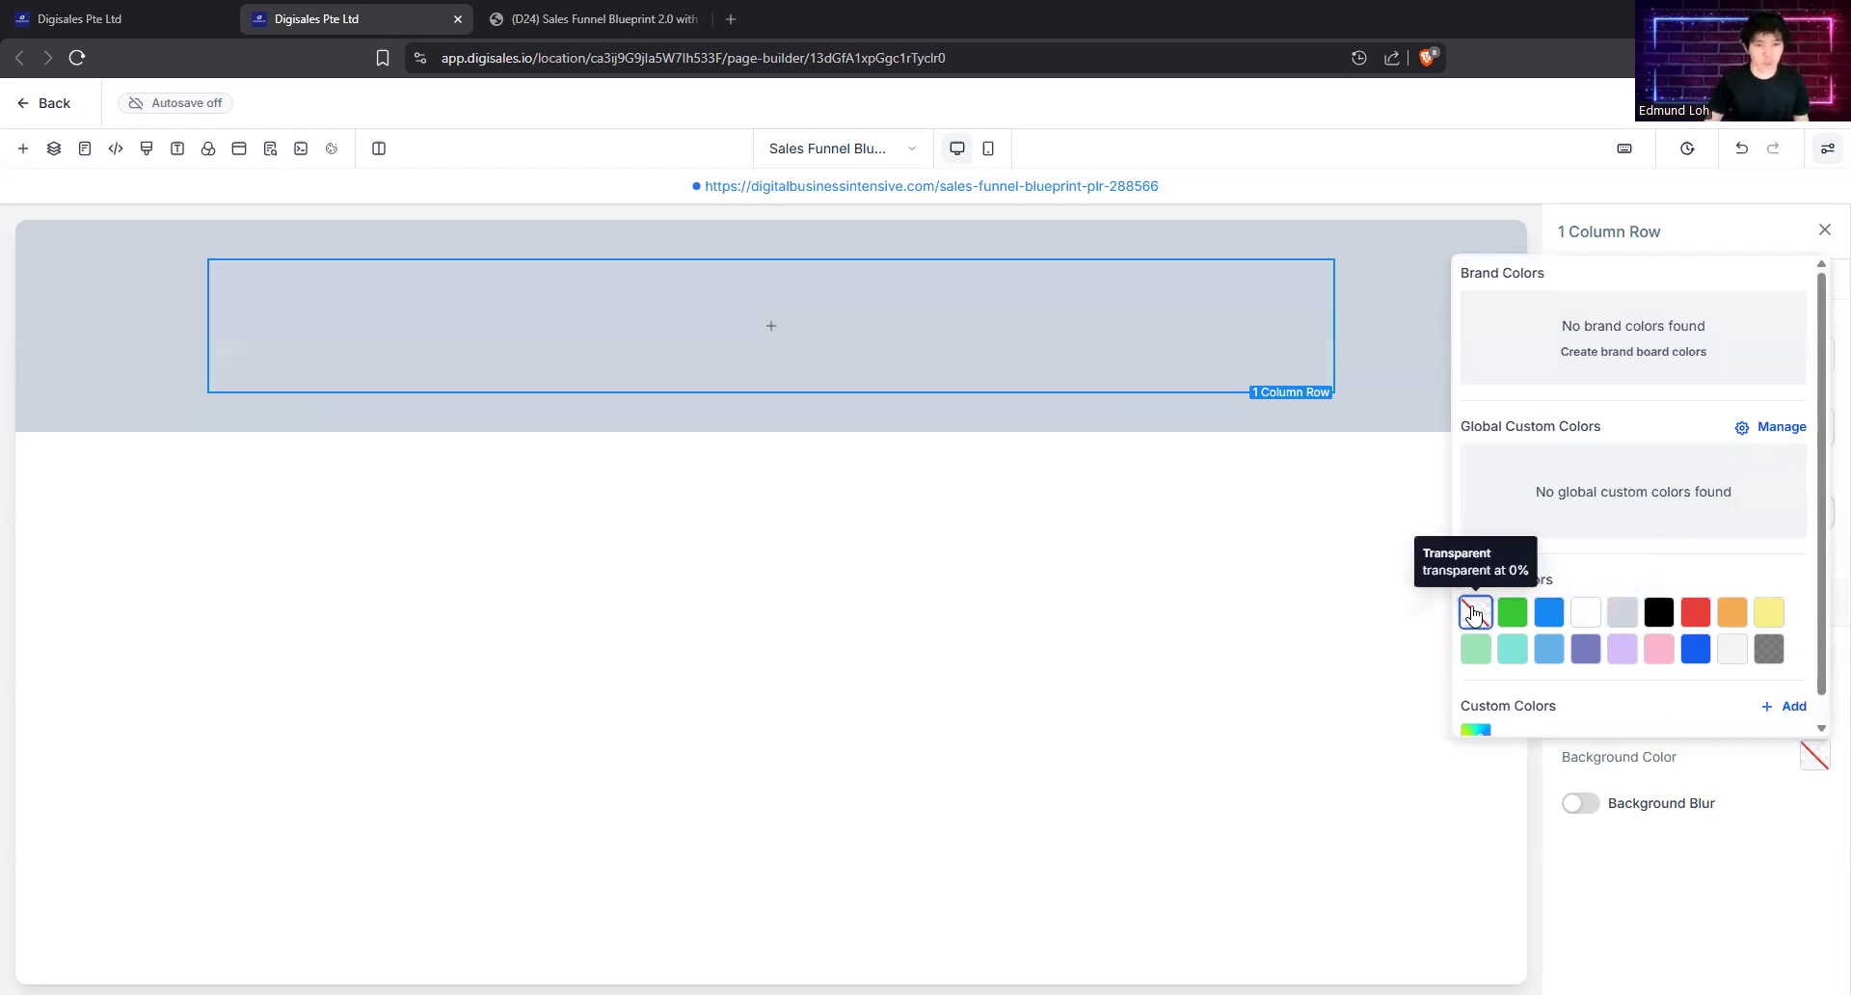
{"action": "left_click", "coordinate": [1697, 853]}
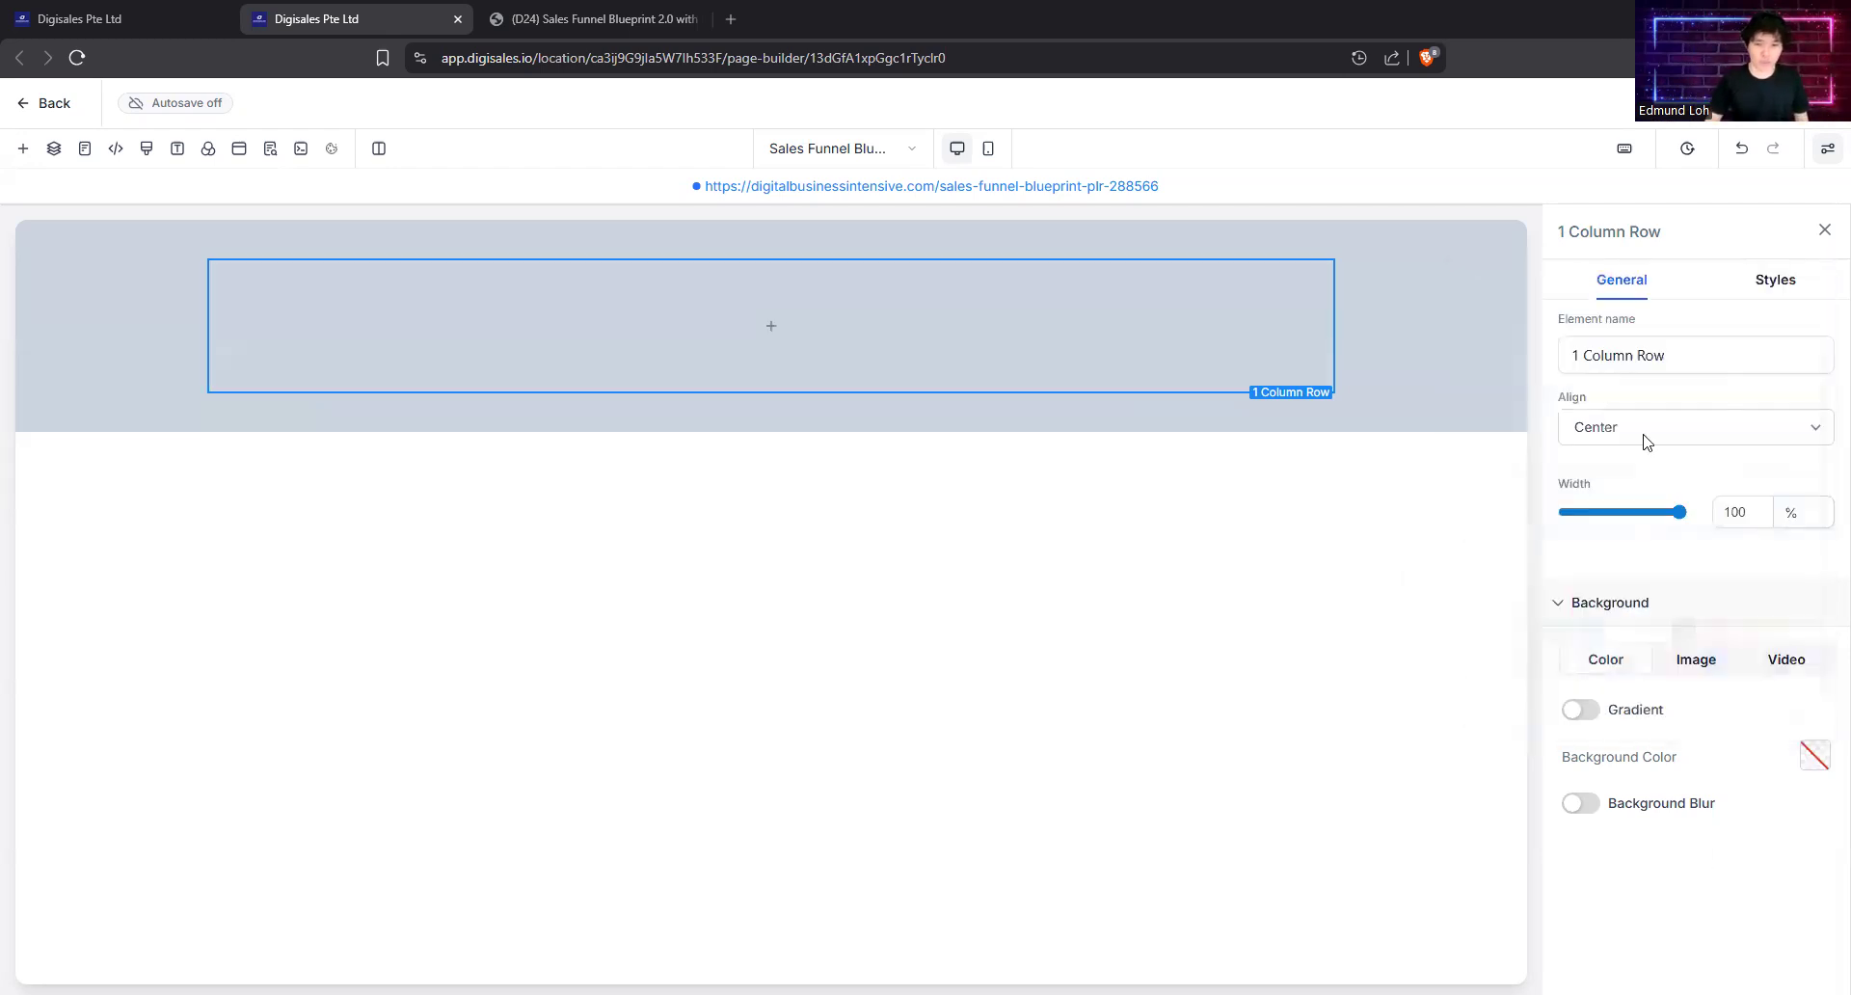
Step: Set the left and right padding of the 1 Column Row to 0 px each
{"action": "left_click", "coordinate": [1772, 287]}
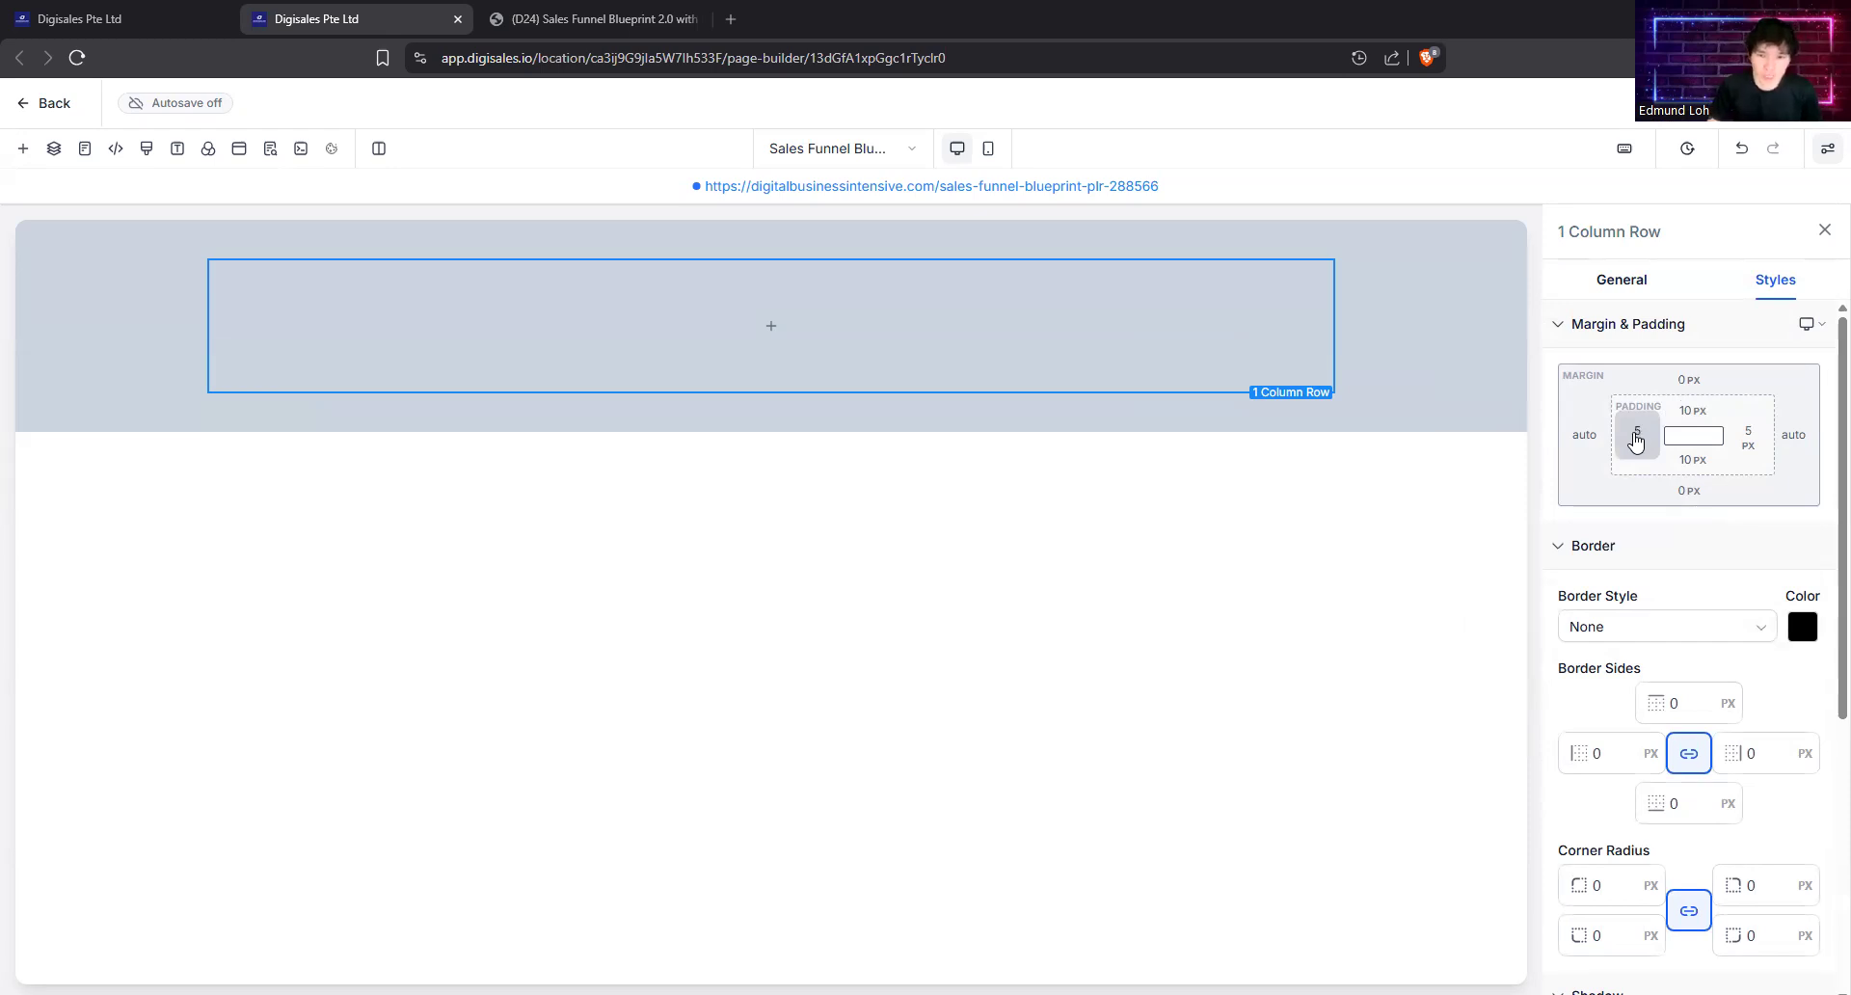
{"action": "left_click", "coordinate": [1636, 441]}
{"action": "left_click", "coordinate": [1528, 532]}
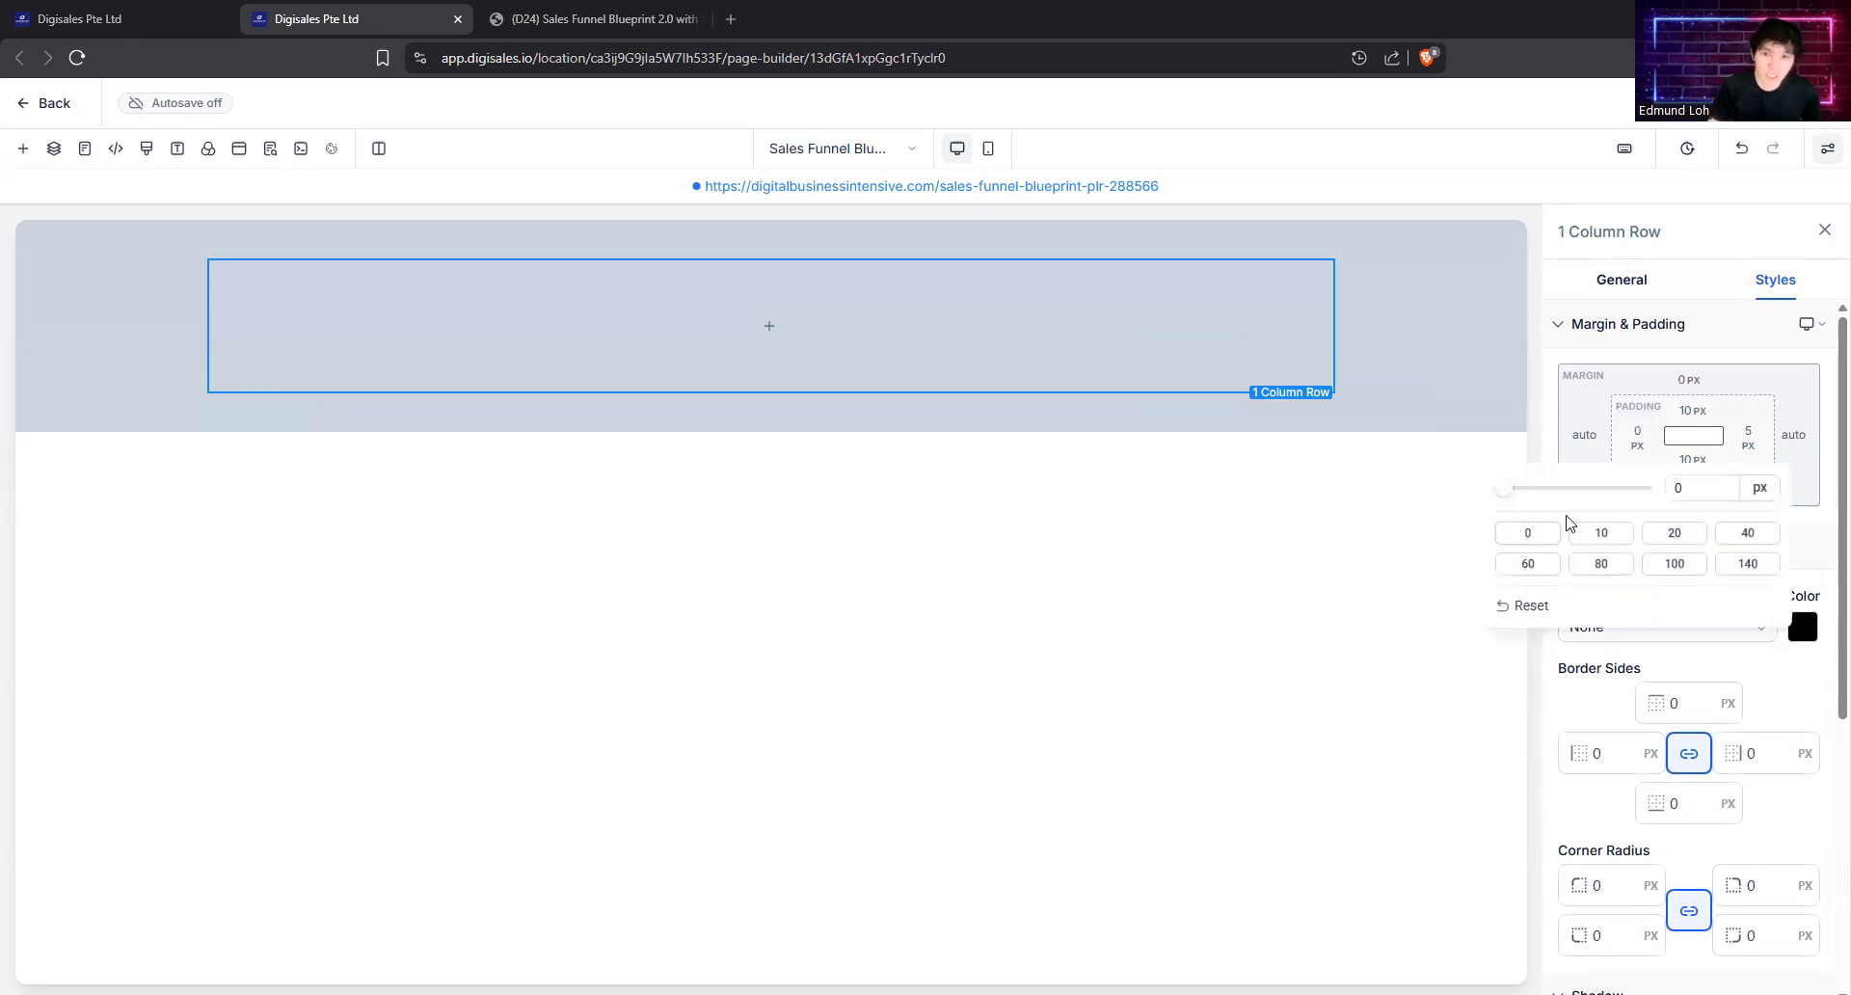
{"action": "left_click", "coordinate": [1748, 433]}
{"action": "left_click", "coordinate": [1522, 533]}
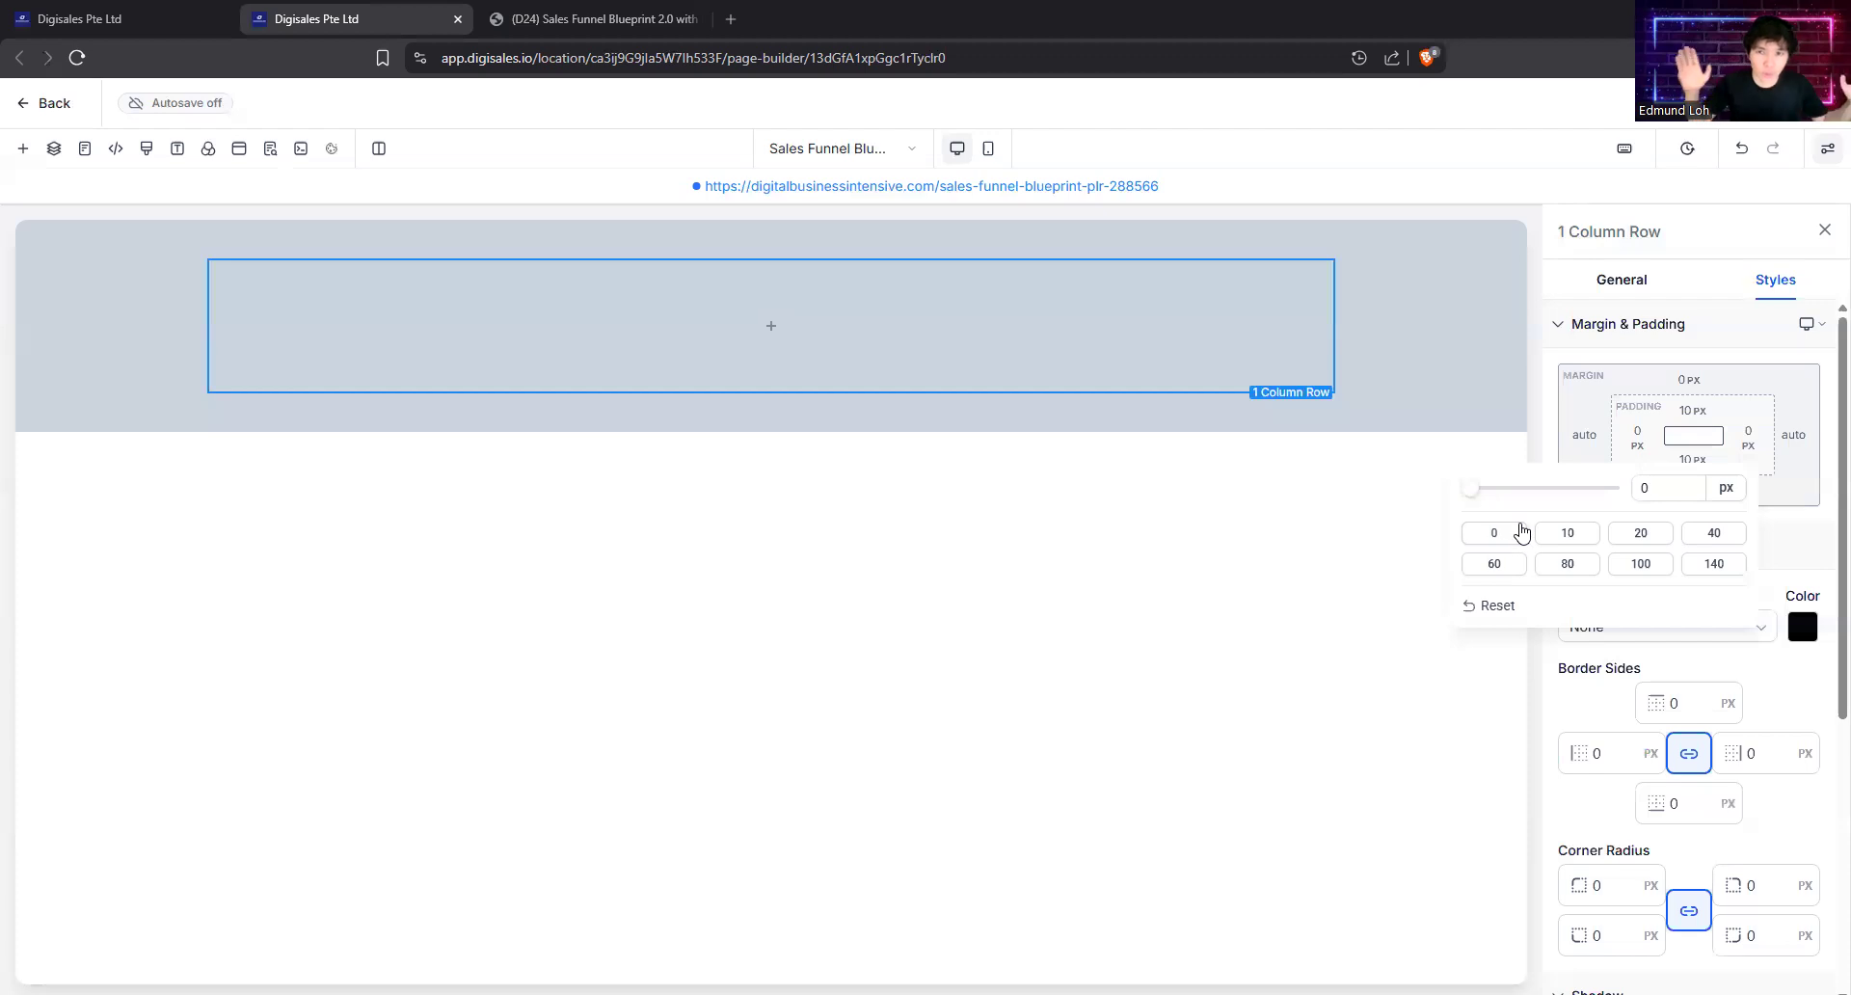
{"action": "left_click", "coordinate": [1758, 382]}
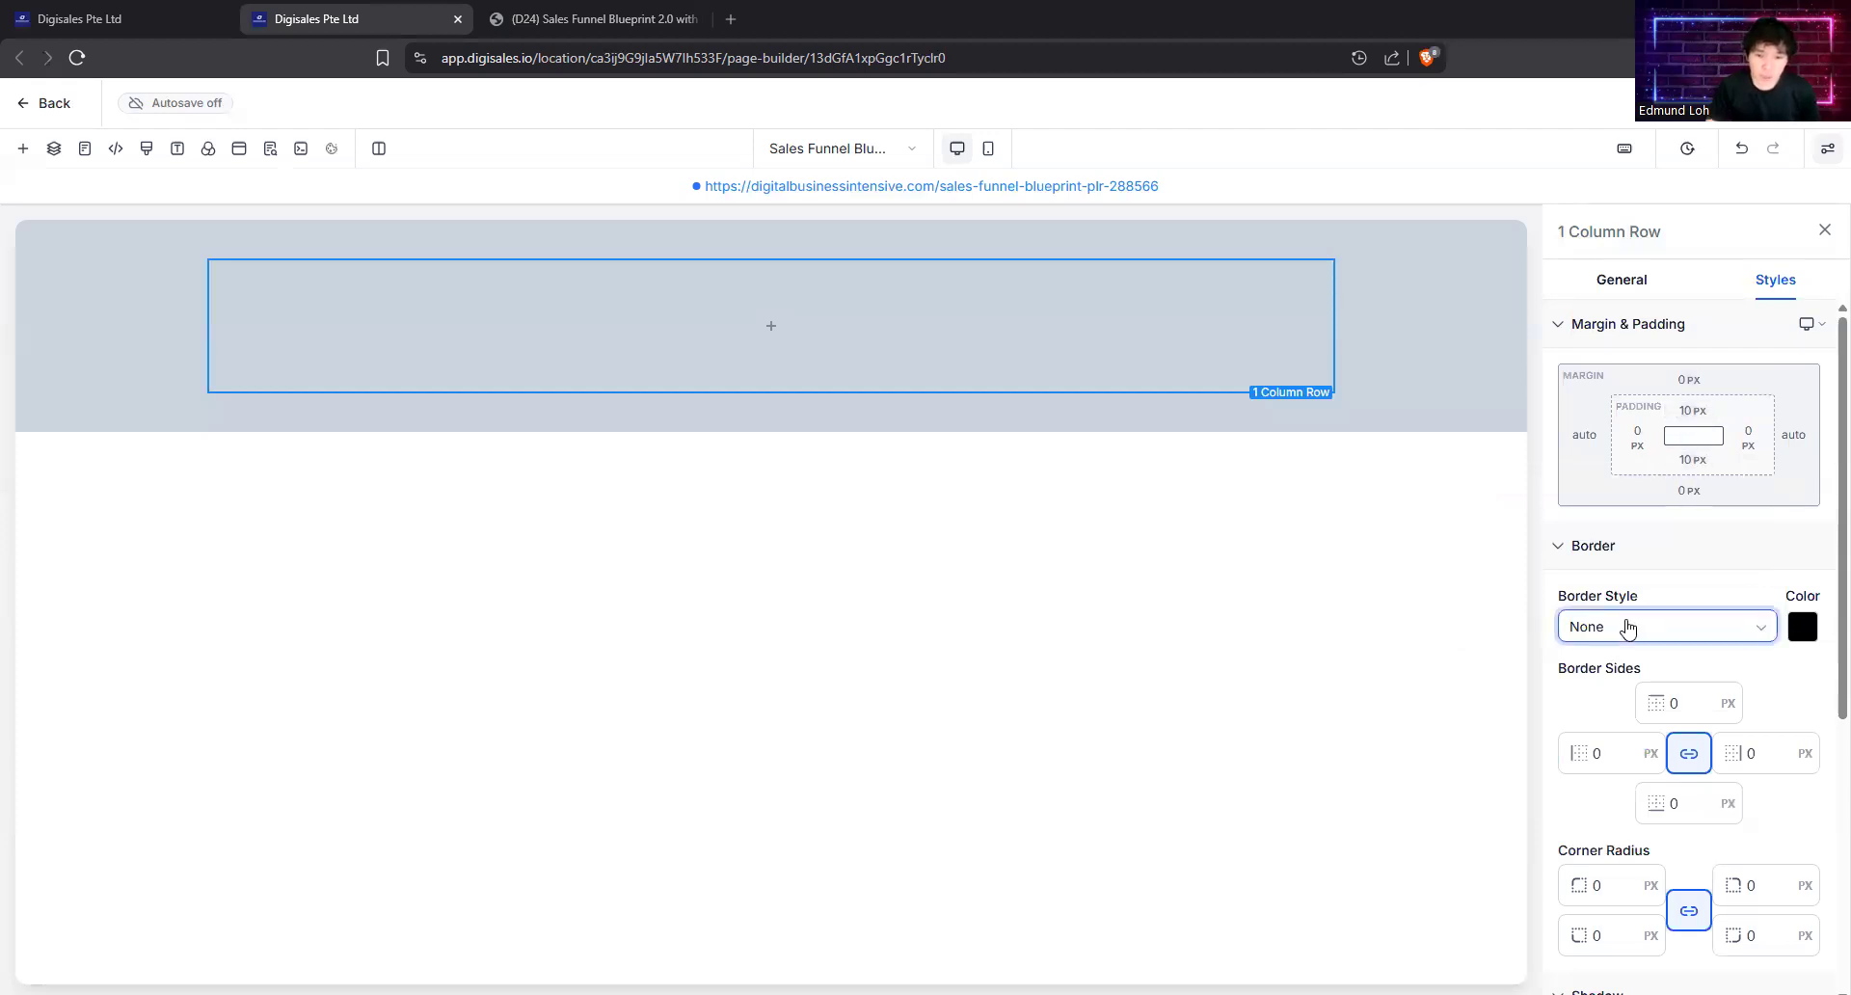
Step: Set the 1 Column Row's border color to Transparent and look over its remaining style settings
{"action": "left_click", "coordinate": [1694, 636]}
{"action": "left_click", "coordinate": [1796, 632]}
{"action": "left_click", "coordinate": [1799, 632]}
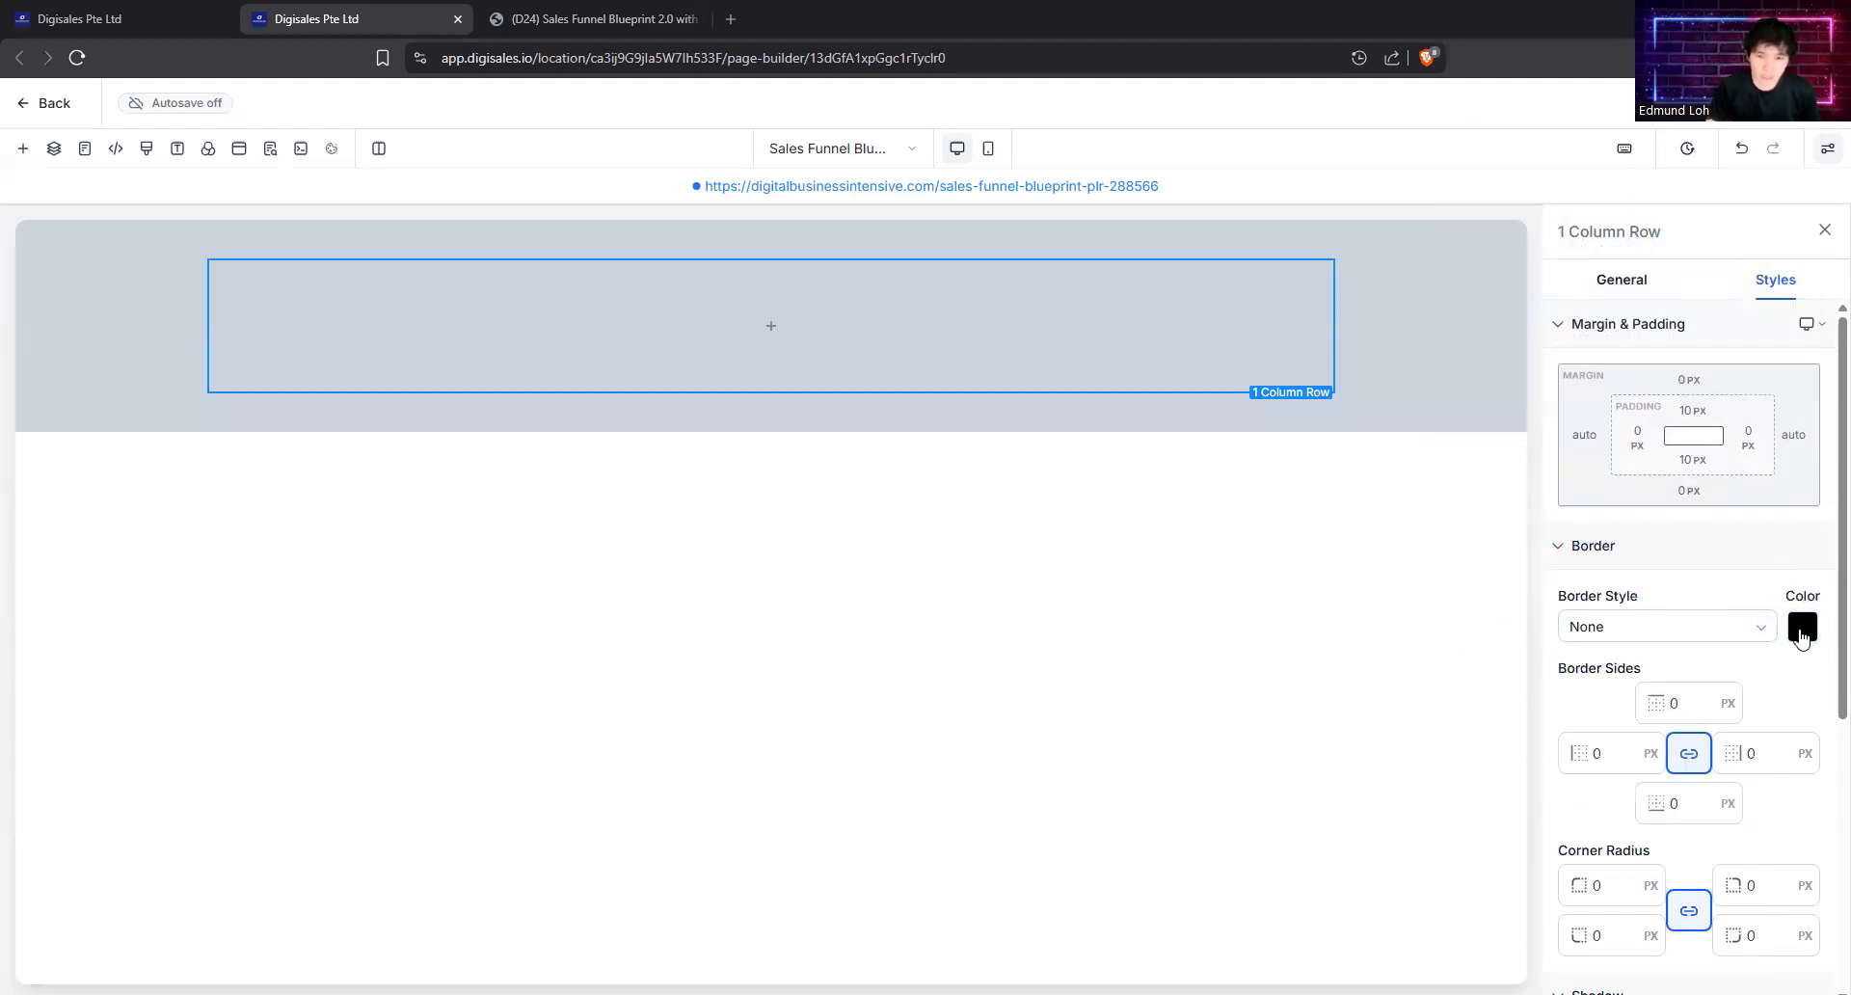
{"action": "left_click", "coordinate": [1801, 631]}
{"action": "left_click", "coordinate": [1463, 483]}
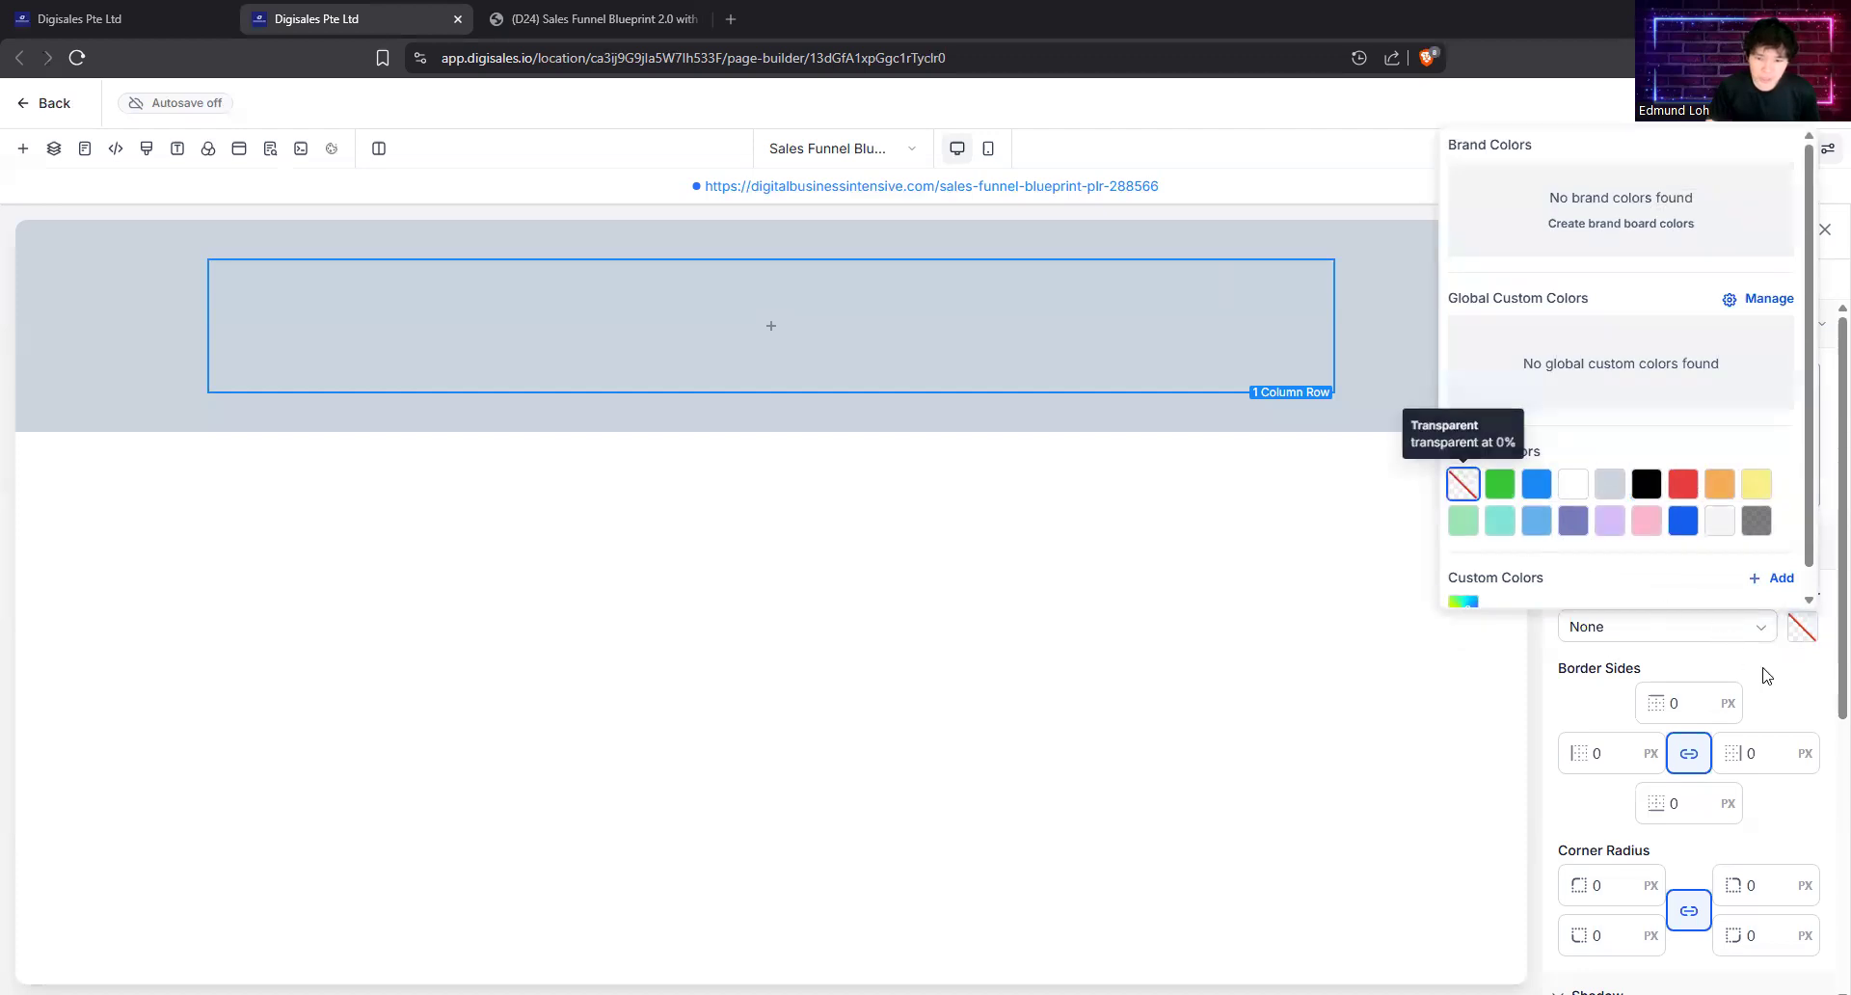
{"action": "left_click", "coordinate": [1766, 675]}
{"action": "scroll", "coordinate": [1777, 691], "scroll_direction": "down", "scroll_amount": 5}
{"action": "scroll", "coordinate": [1616, 604], "scroll_direction": "up", "scroll_amount": 4}
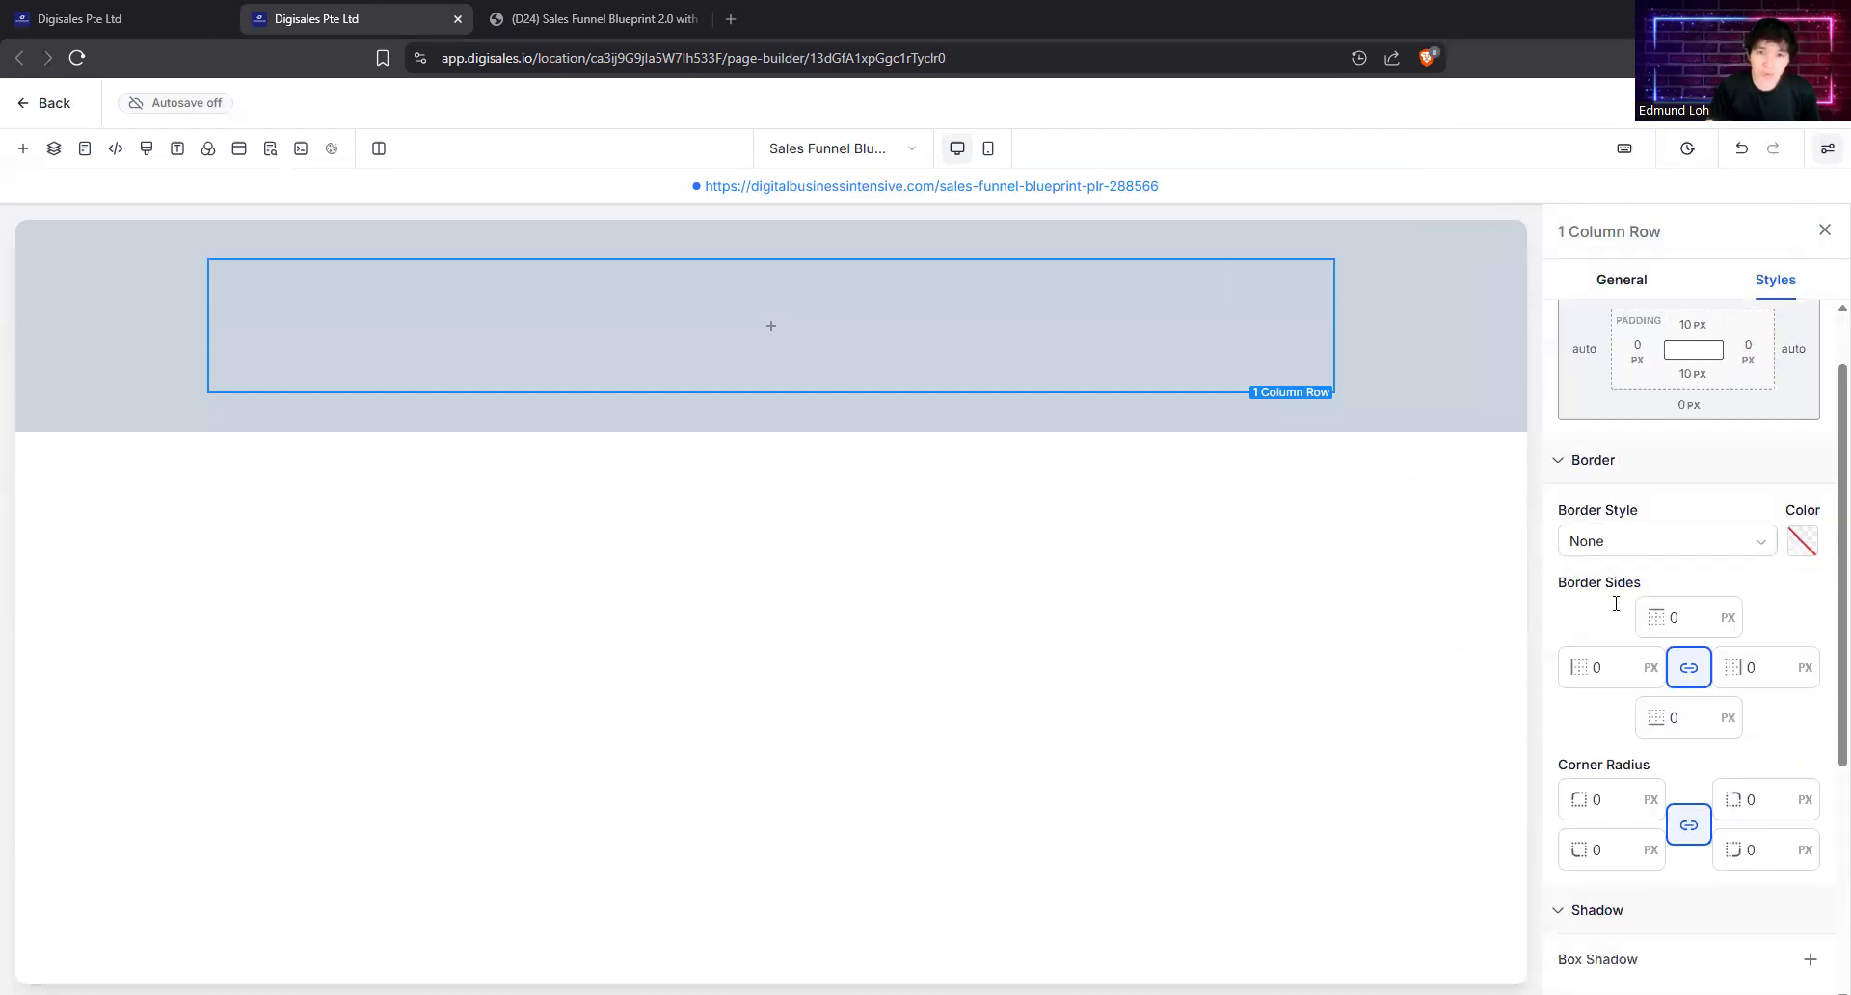
{"action": "scroll", "coordinate": [1616, 604], "scroll_direction": "up", "scroll_amount": 1}
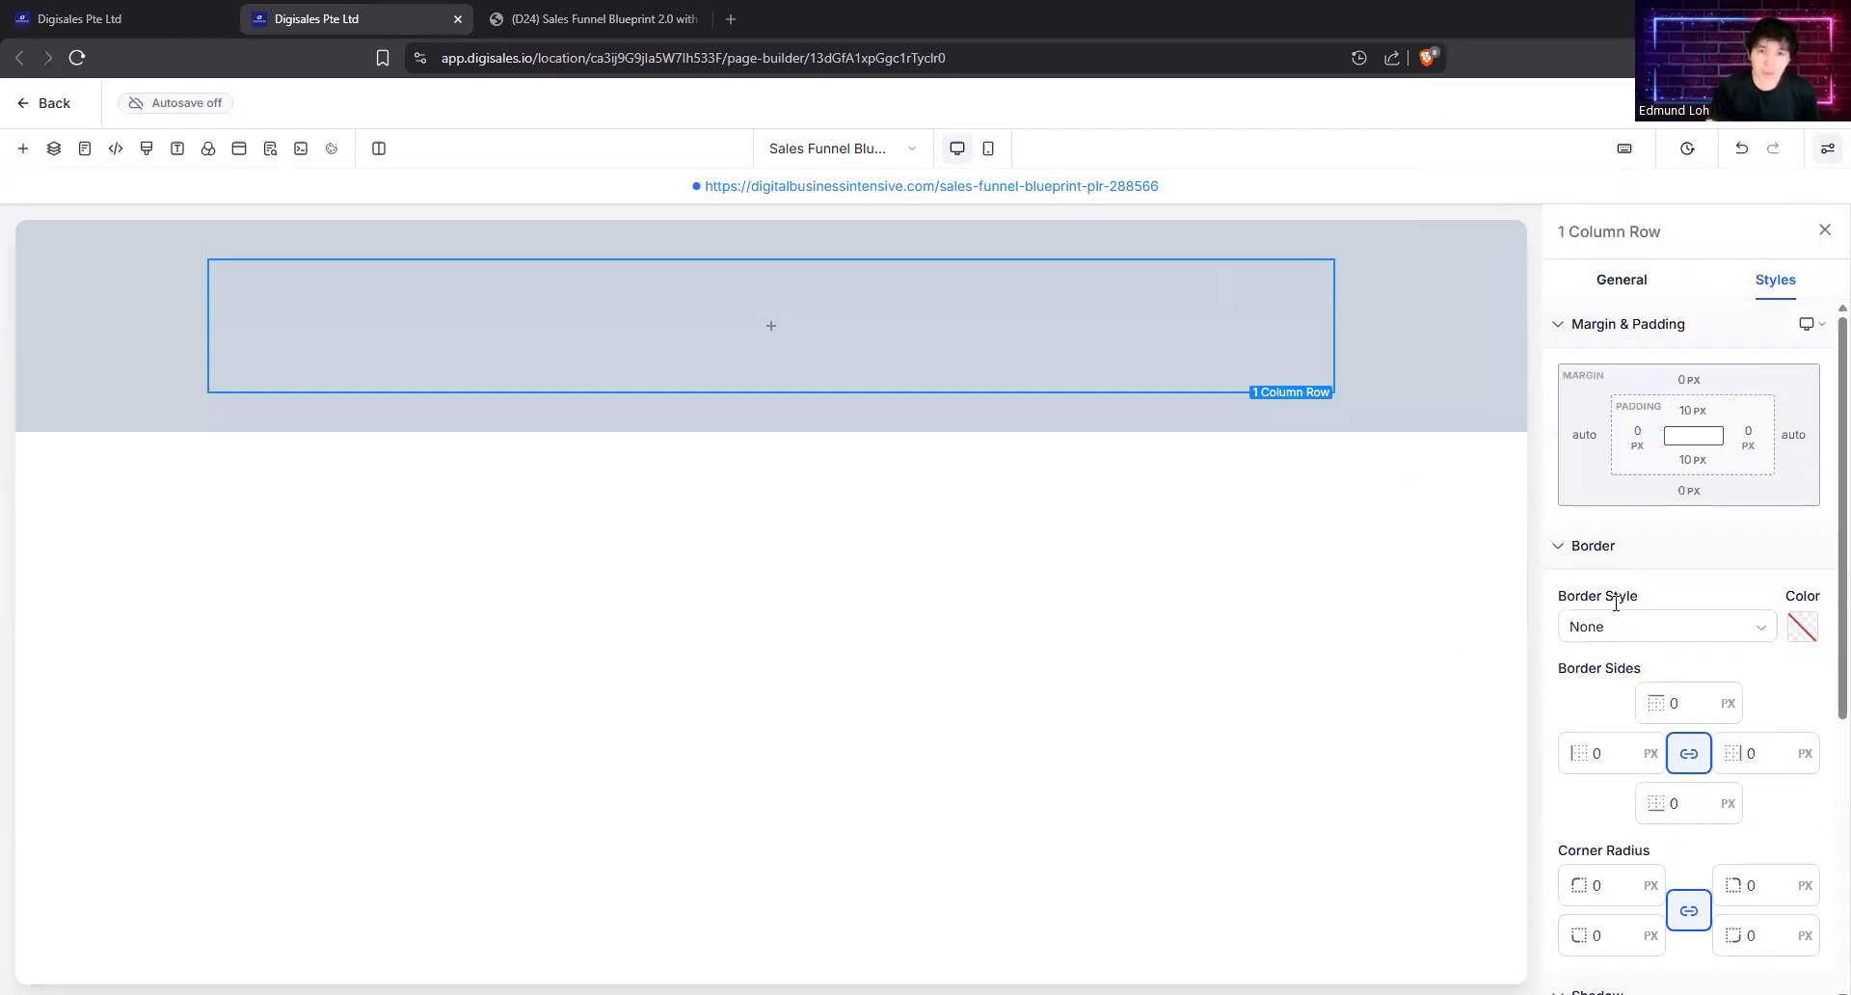
Step: Set the Content Spacing of the row's 1st Column to Left
{"action": "left_click", "coordinate": [1152, 324]}
{"action": "left_click", "coordinate": [1620, 280]}
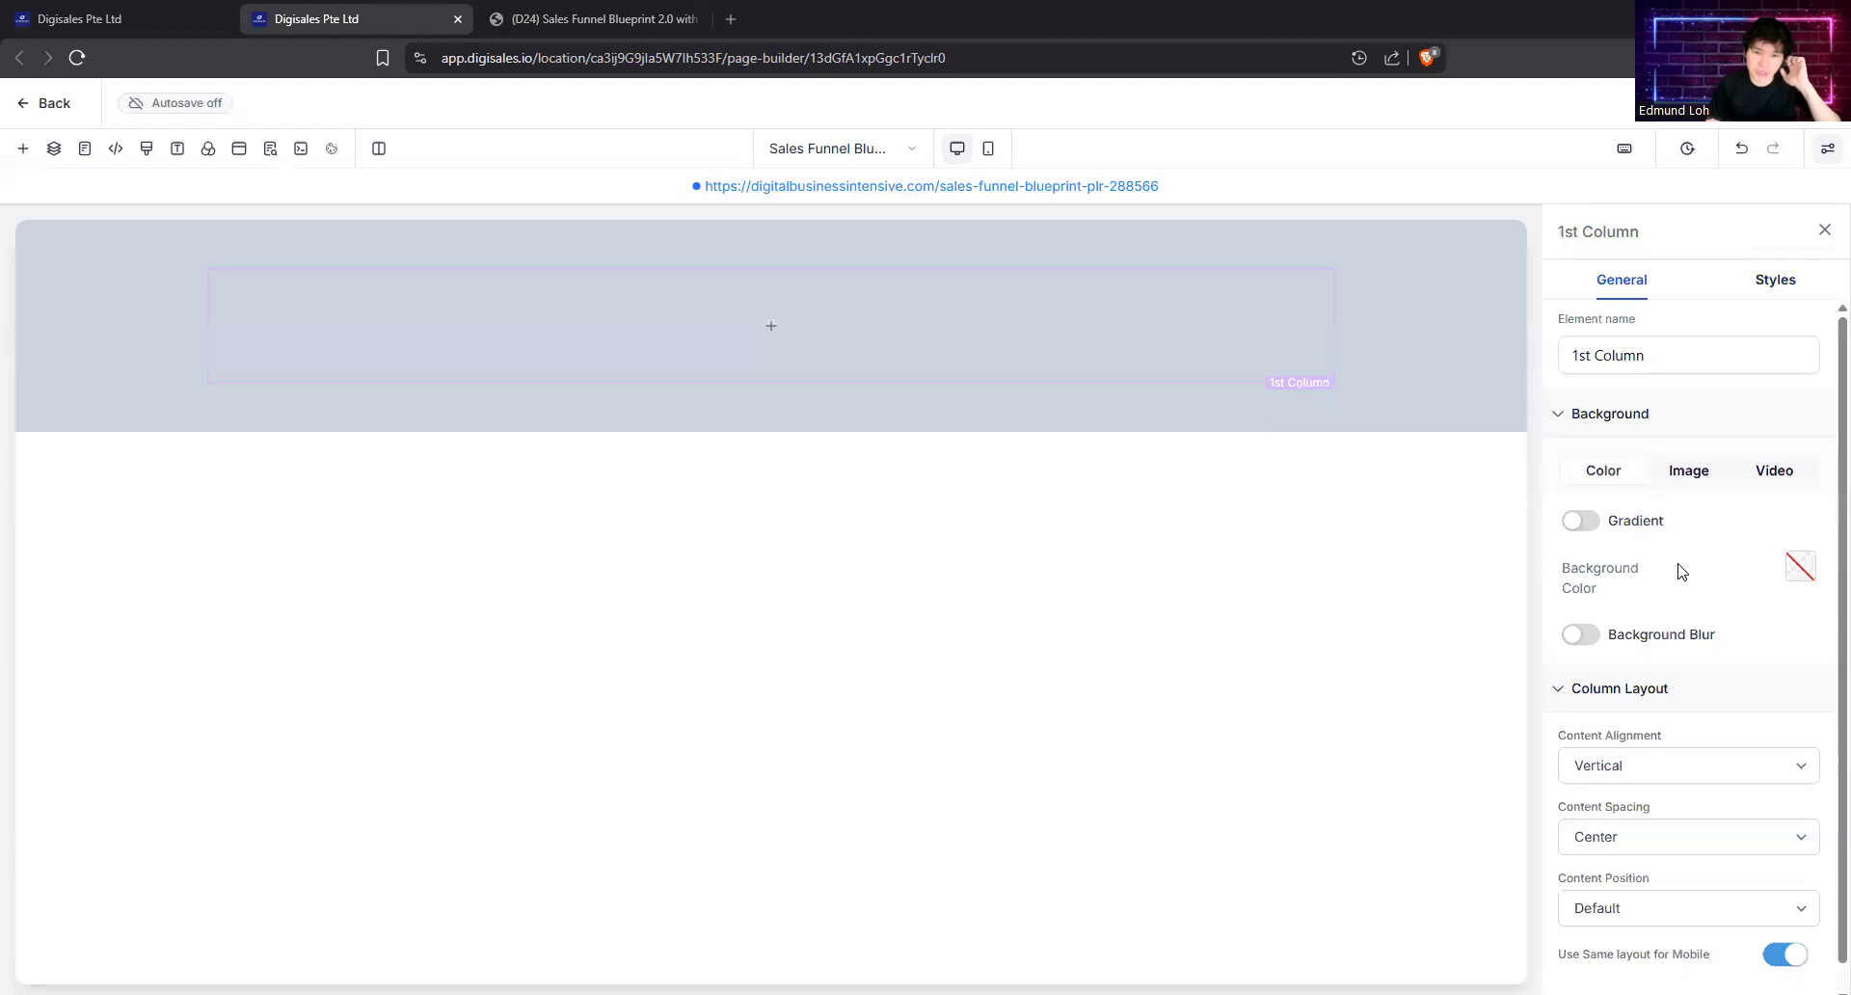
{"action": "scroll", "coordinate": [1716, 637], "scroll_direction": "down", "scroll_amount": 1}
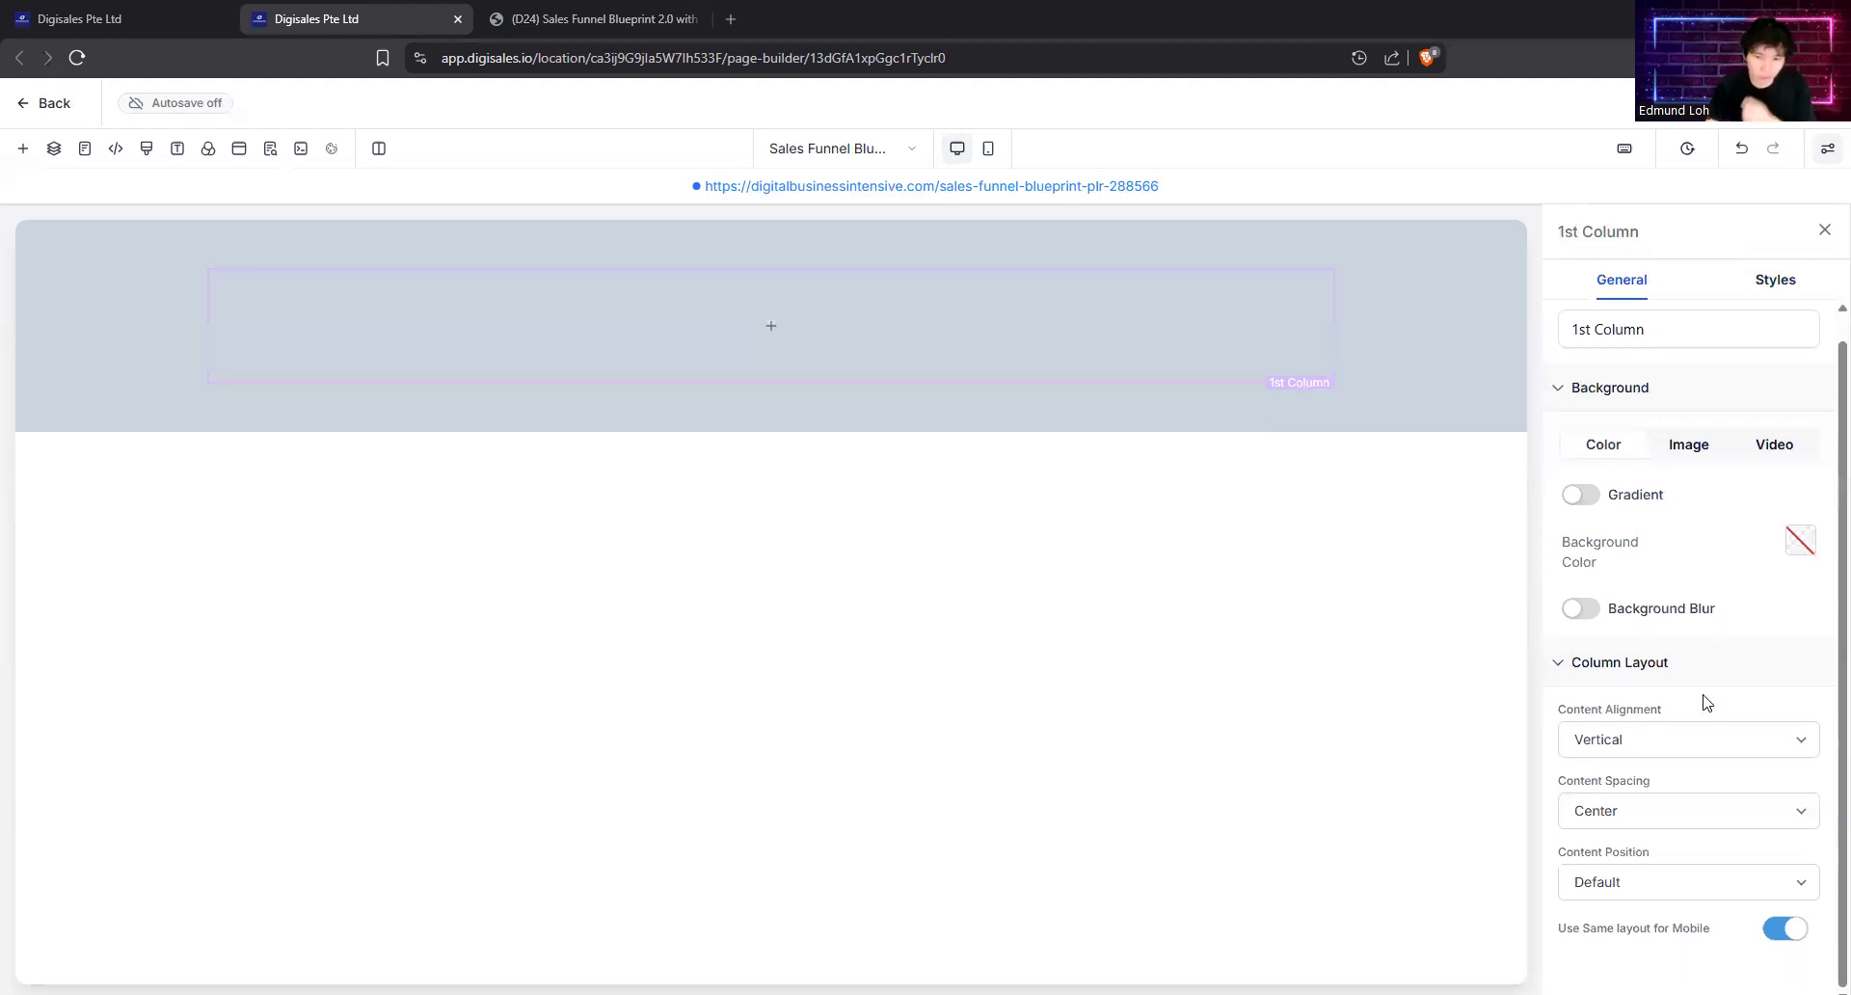
{"action": "left_click", "coordinate": [1630, 742]}
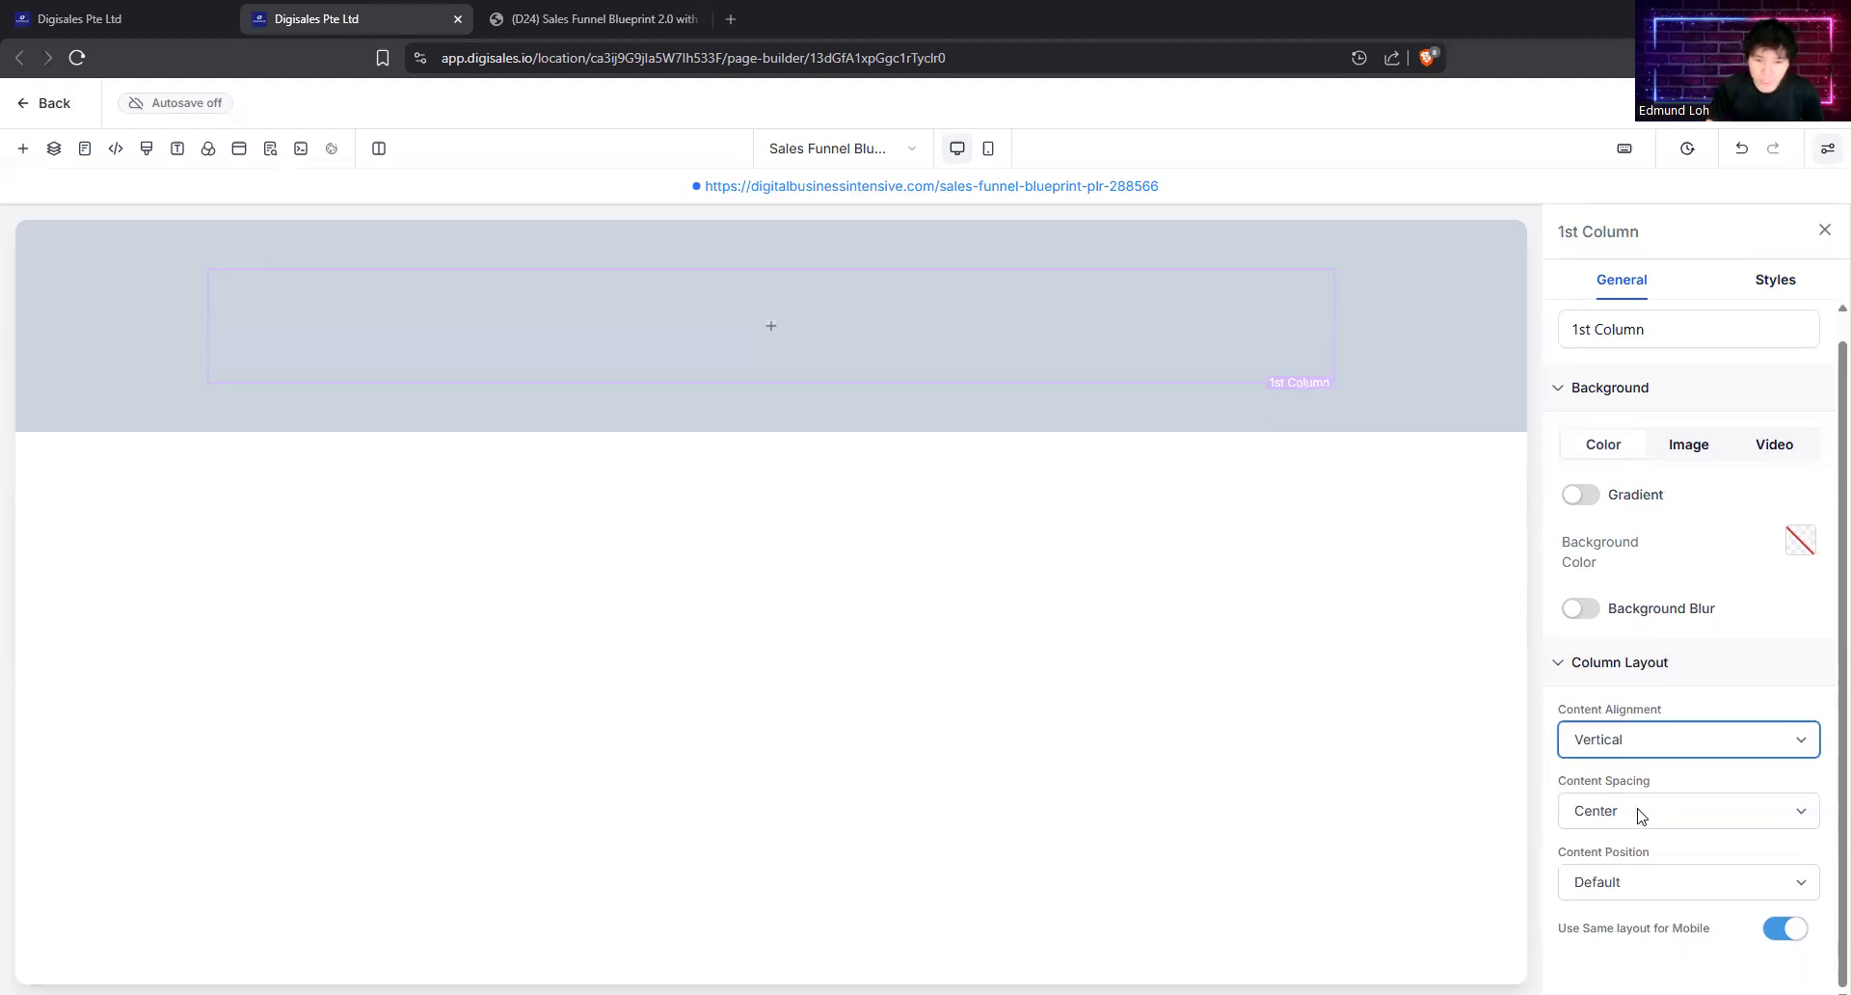
{"action": "left_click", "coordinate": [1641, 818]}
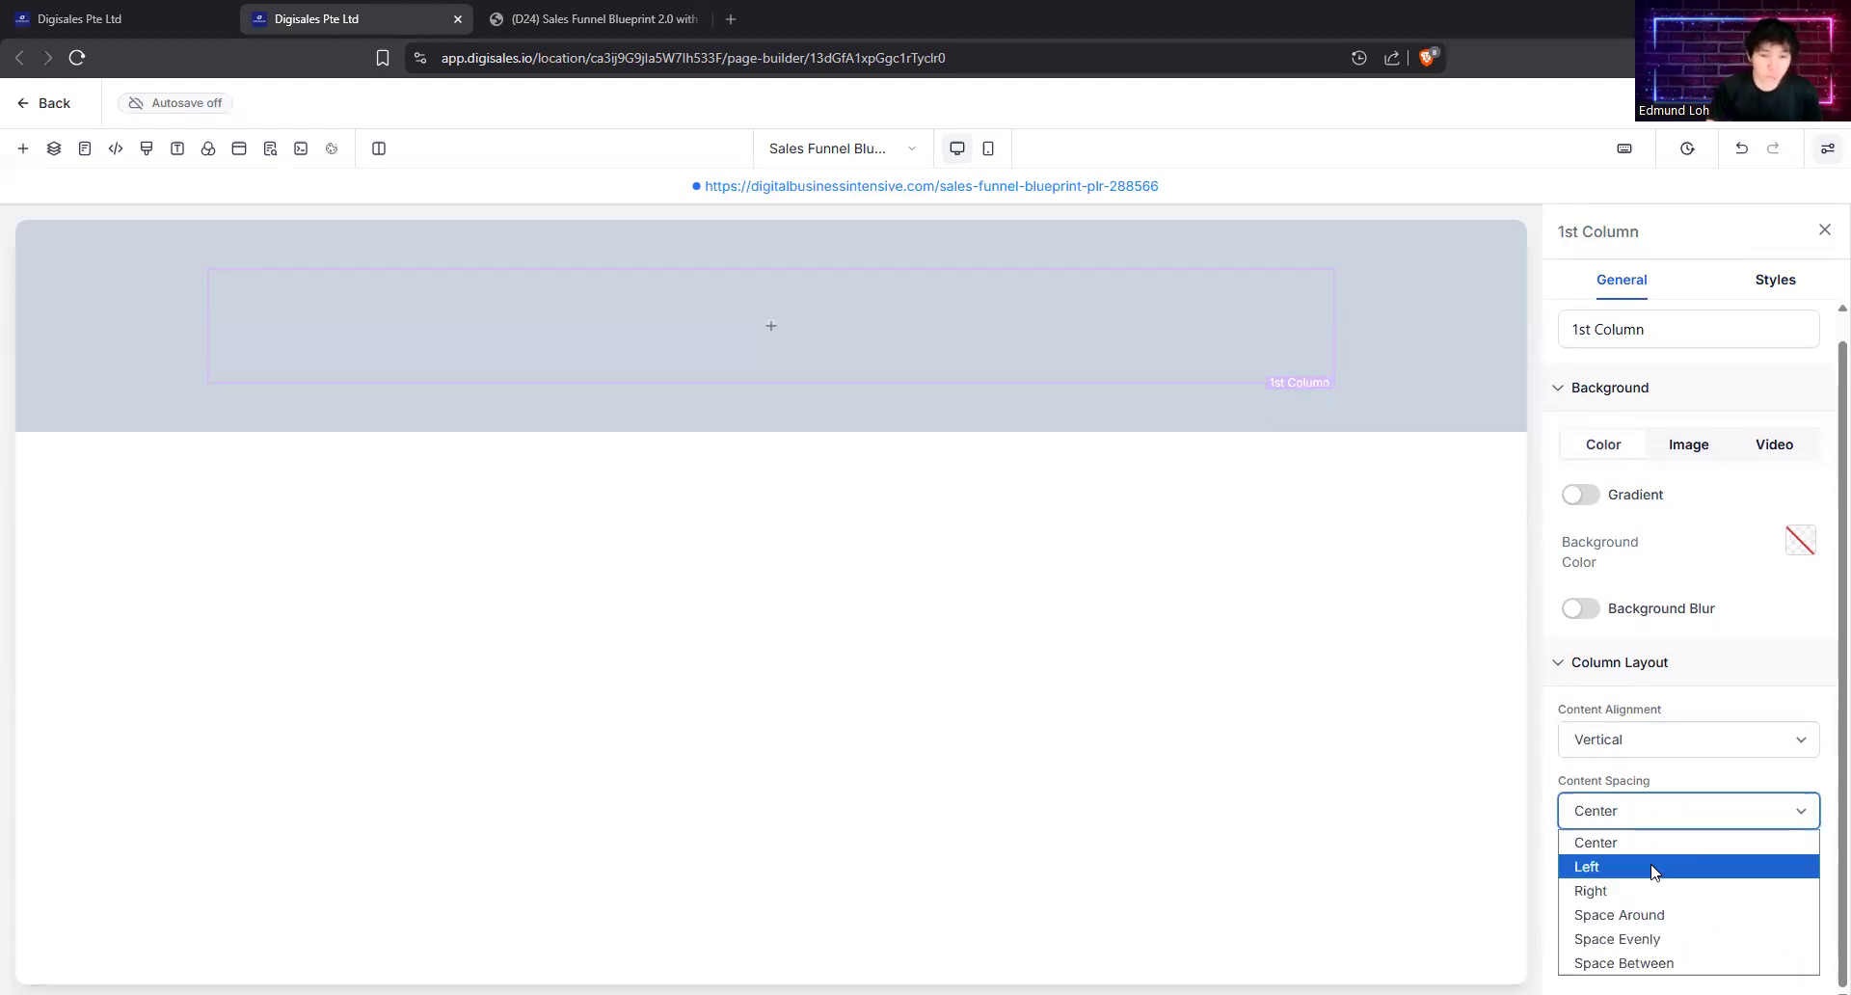
{"action": "left_click", "coordinate": [1652, 868]}
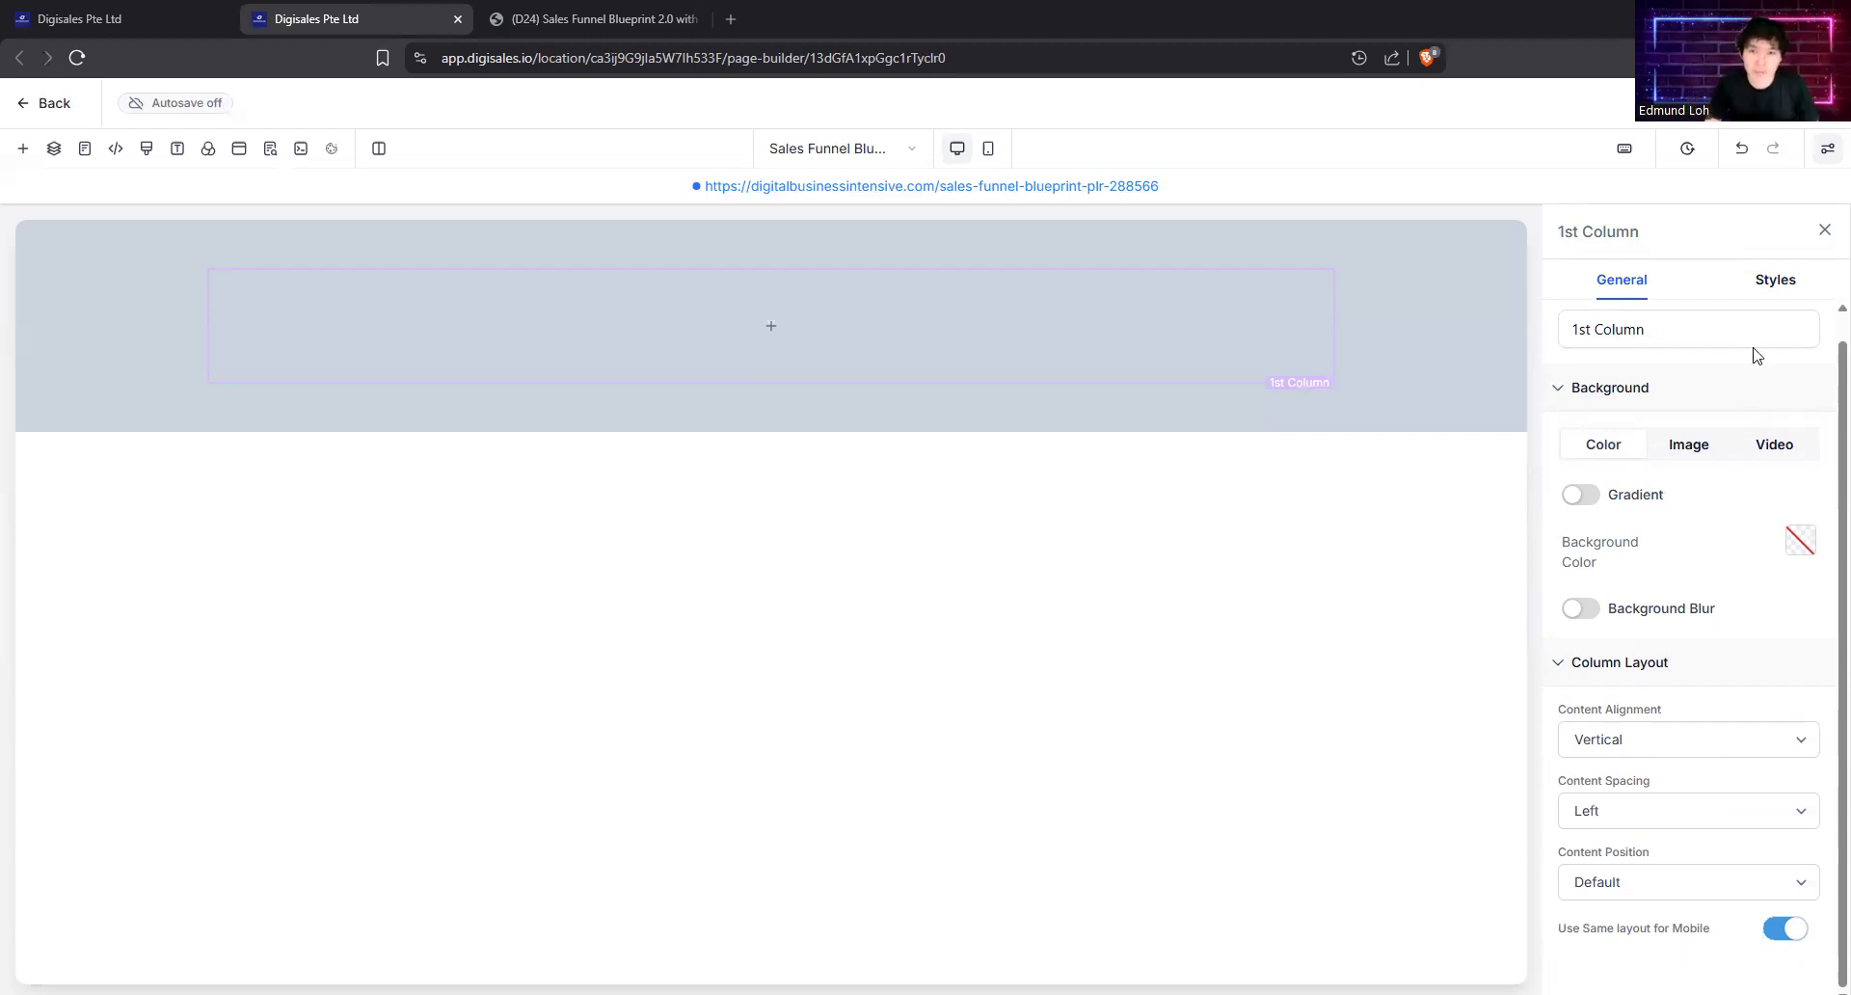
Step: Set the left and right padding of the 1st Column to 0 px each
{"action": "left_click", "coordinate": [1763, 278]}
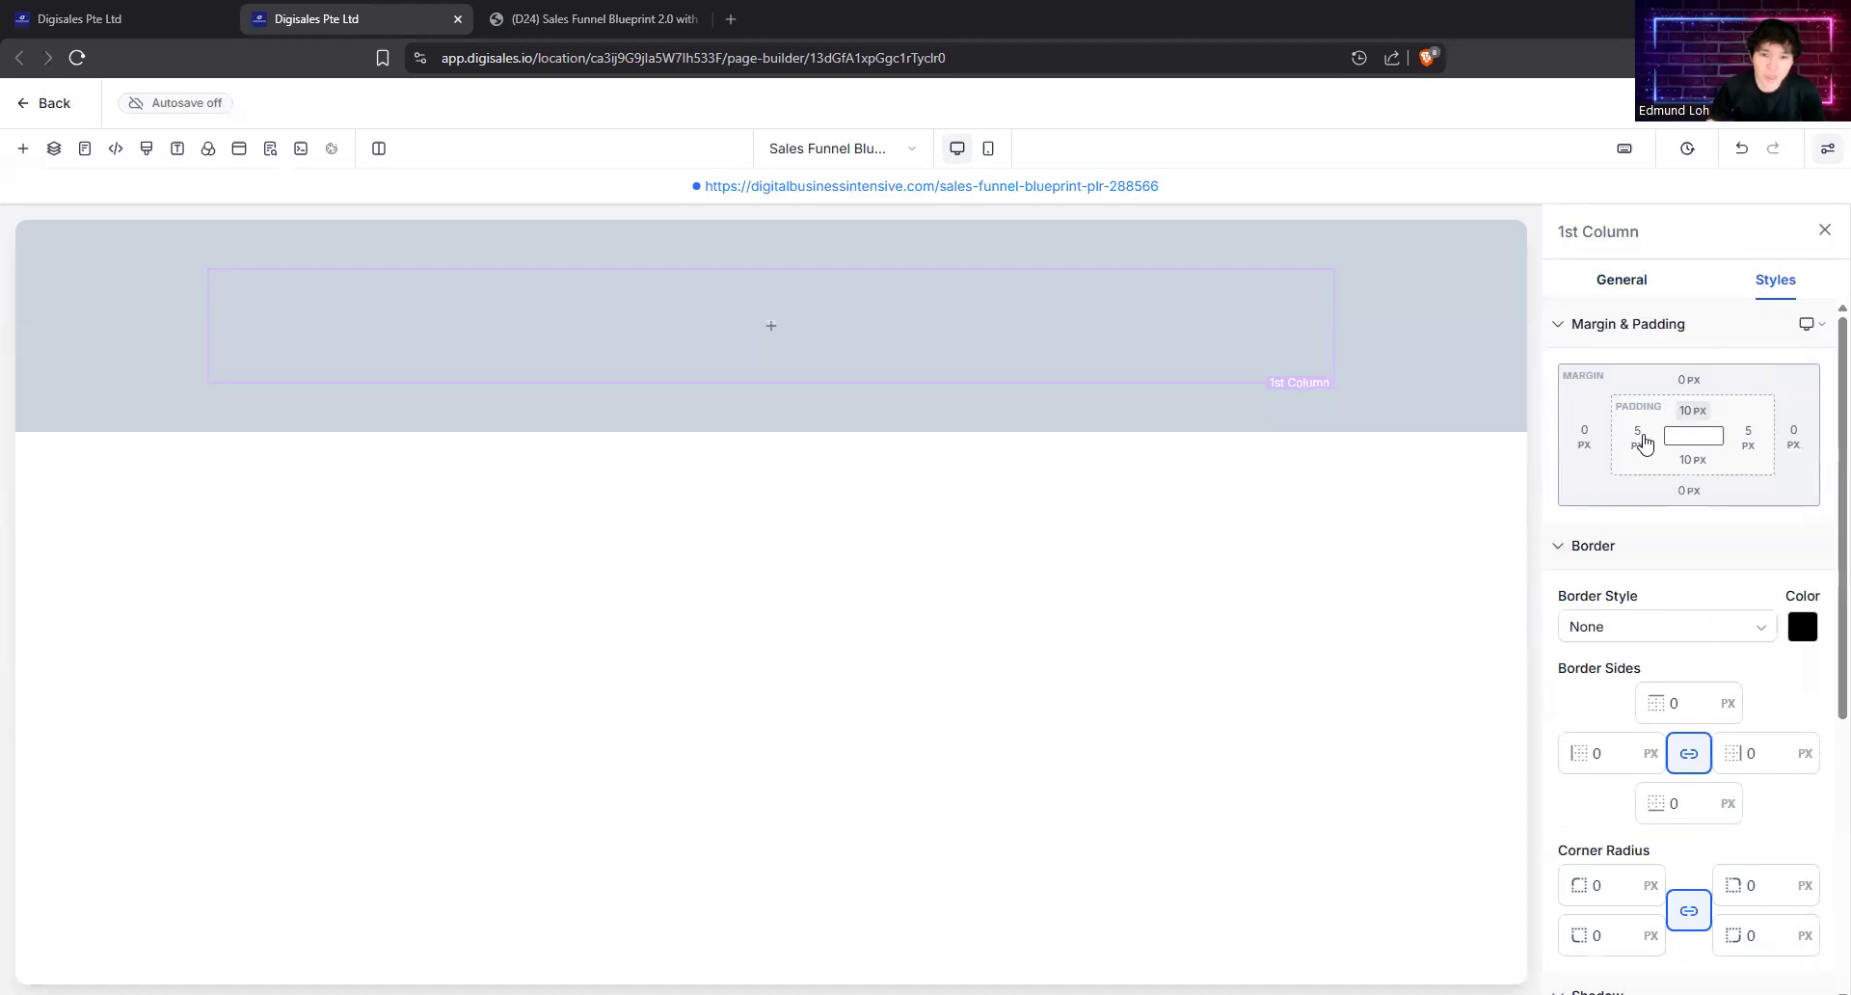
{"action": "left_click", "coordinate": [1639, 444]}
{"action": "left_click", "coordinate": [1533, 533]}
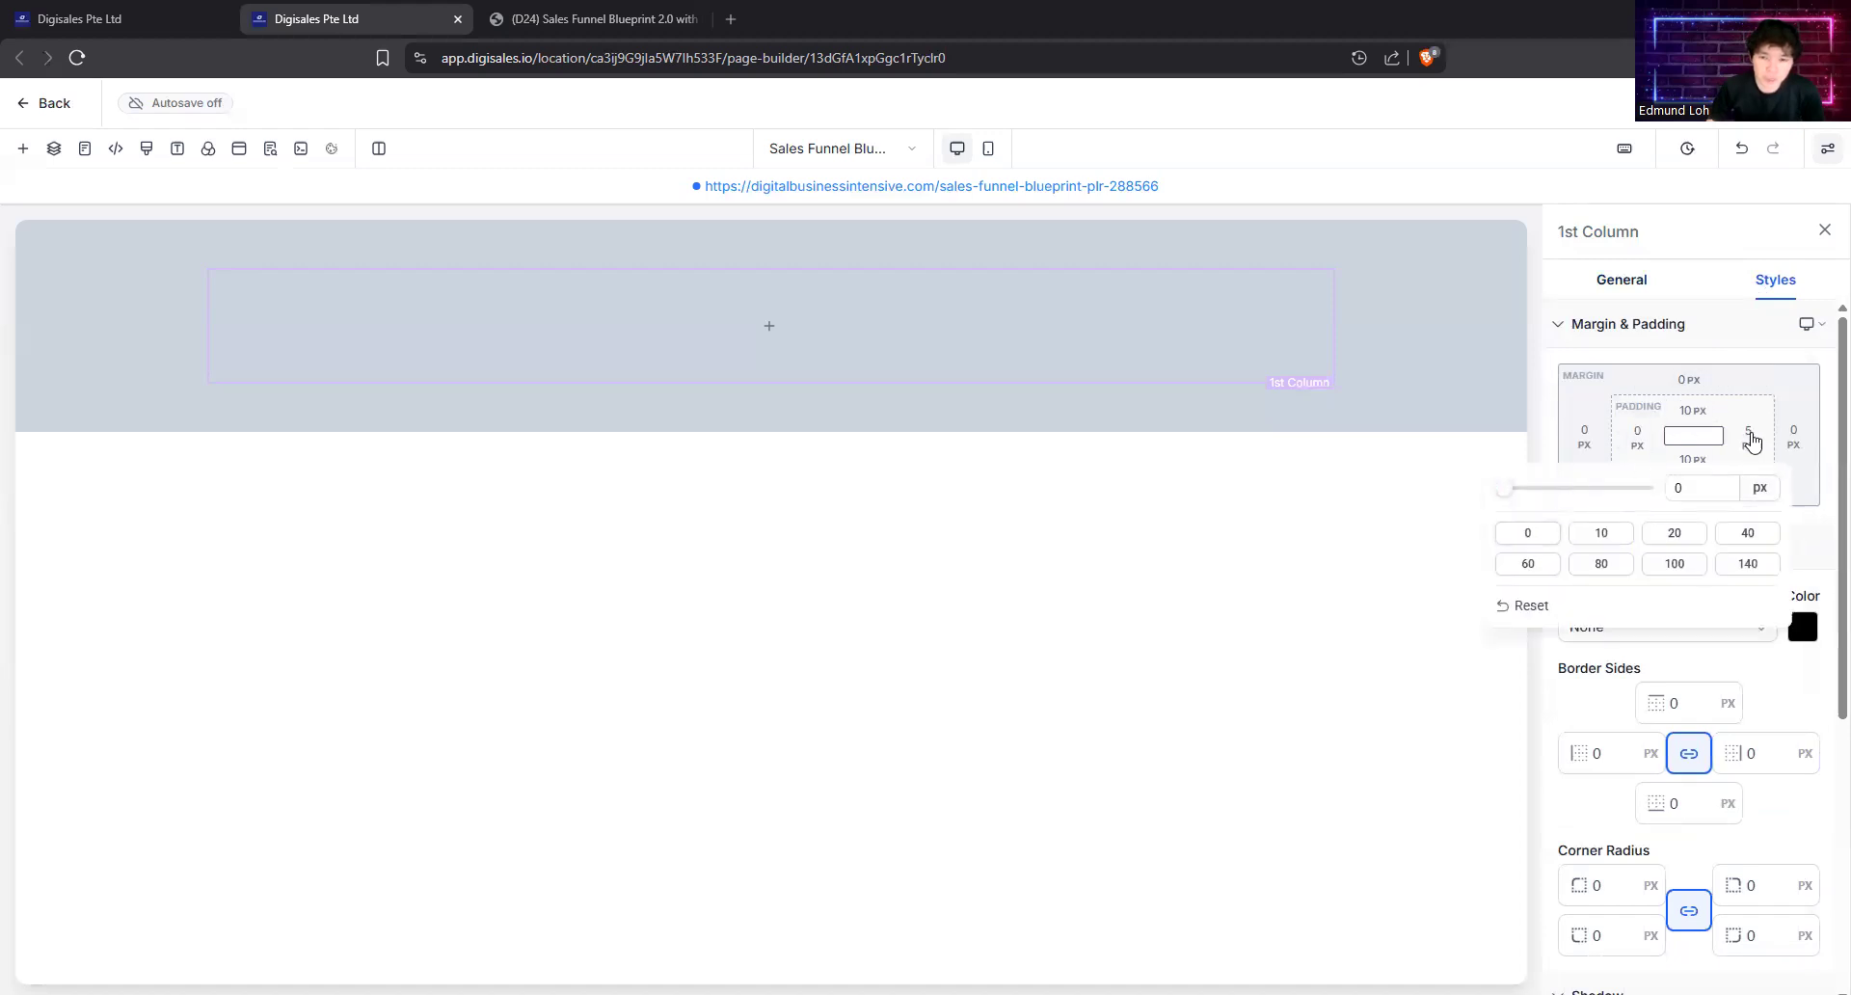
{"action": "left_click", "coordinate": [1748, 434]}
{"action": "left_click", "coordinate": [1527, 536]}
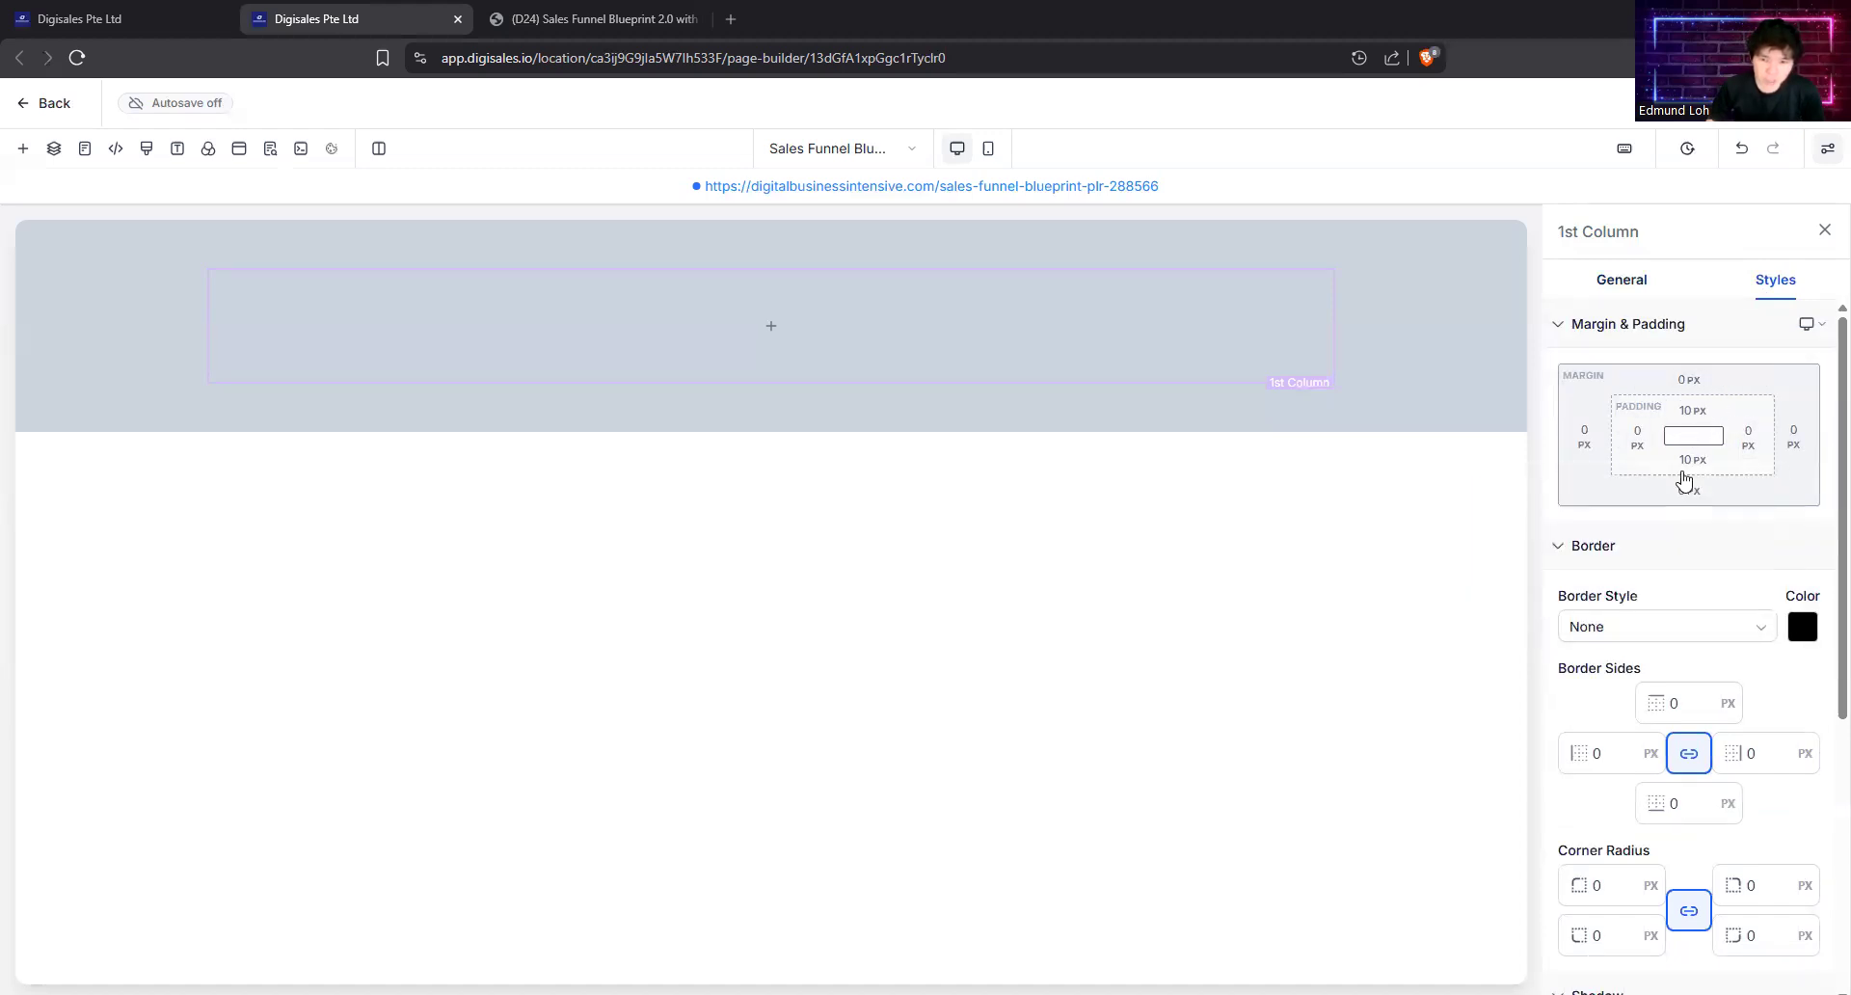
Step: Keep the 1st Column's border style at None, set its border color to Transparent, and return to its general settings
{"action": "left_click", "coordinate": [1699, 627]}
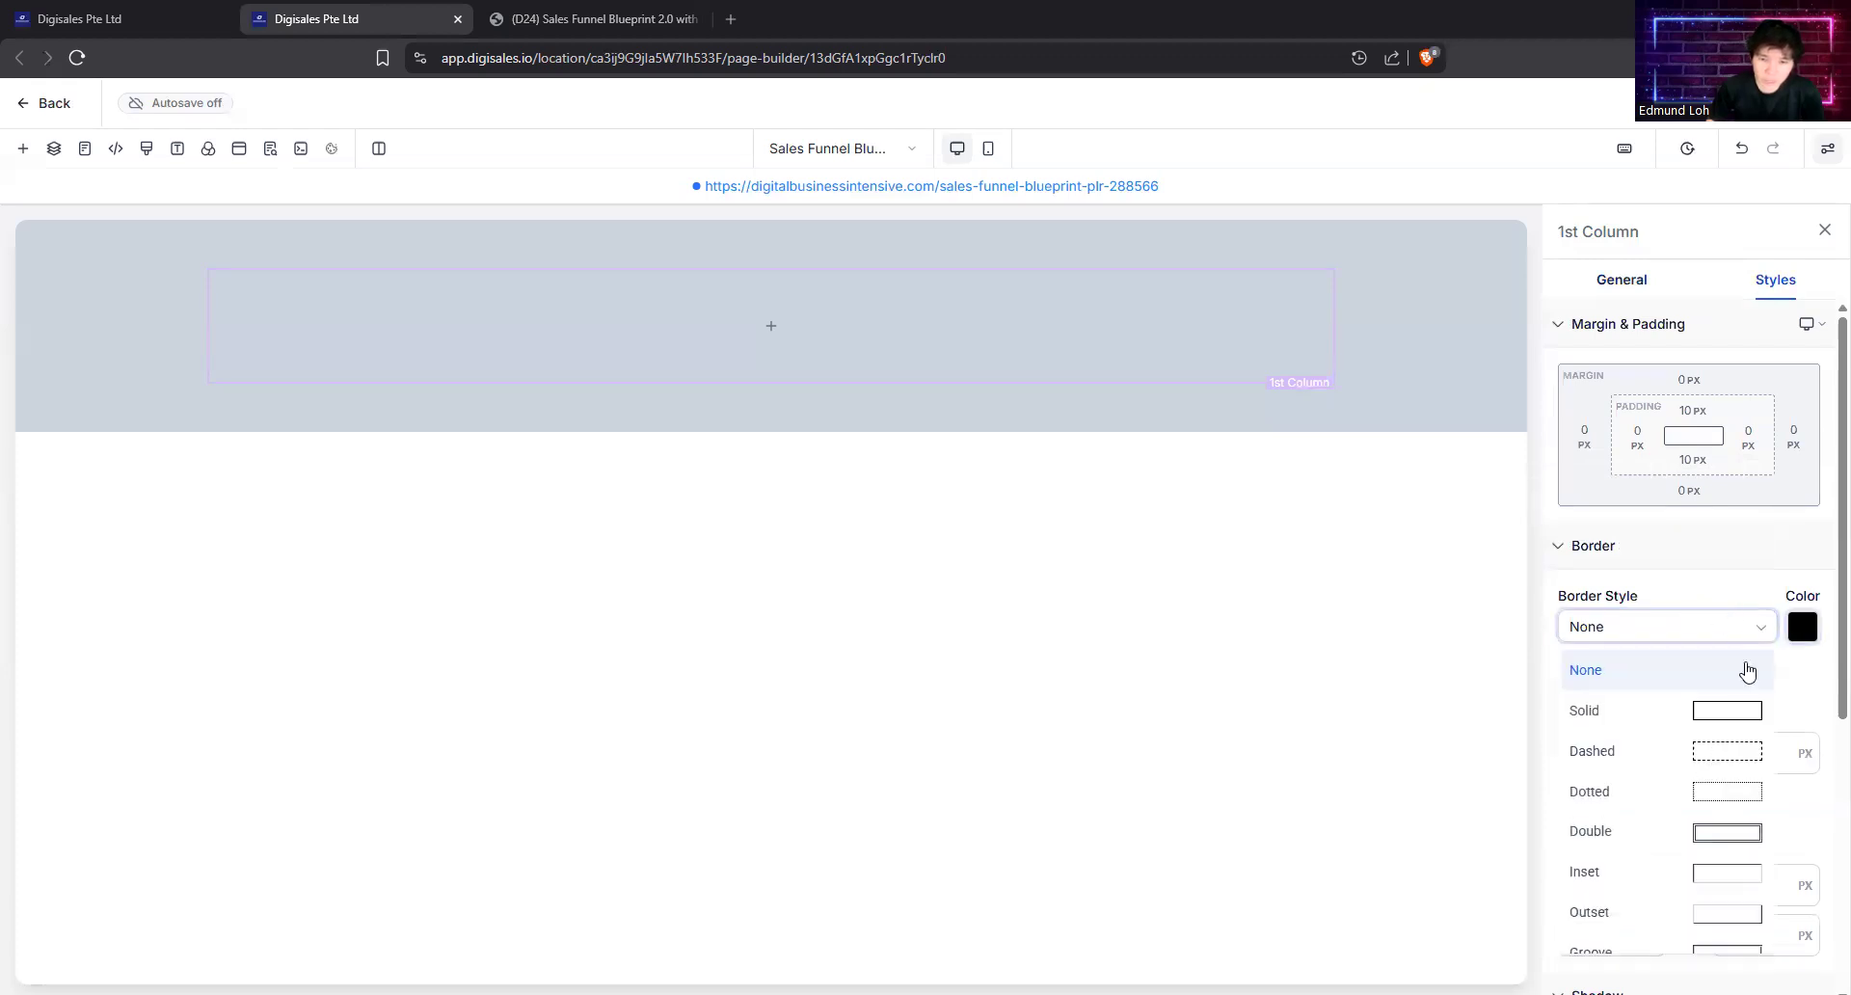
{"action": "left_click", "coordinate": [1801, 632]}
{"action": "left_click", "coordinate": [1467, 485]}
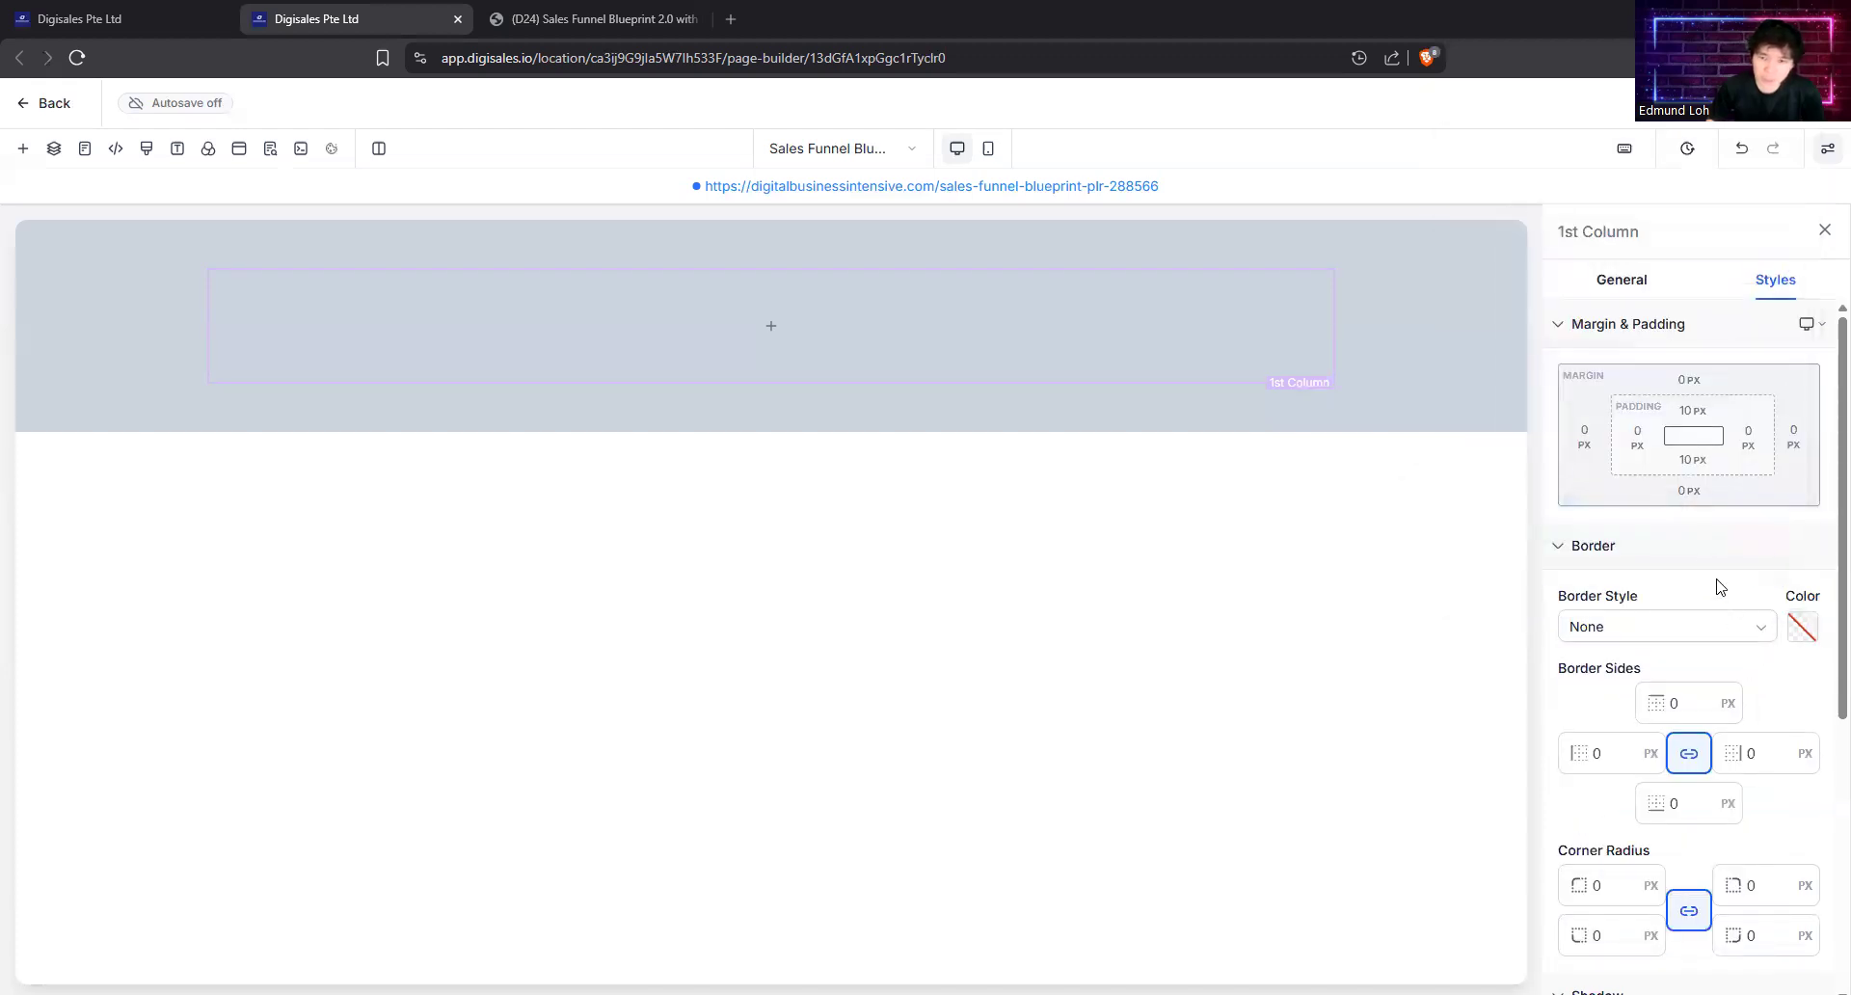
{"action": "left_click", "coordinate": [1610, 280]}
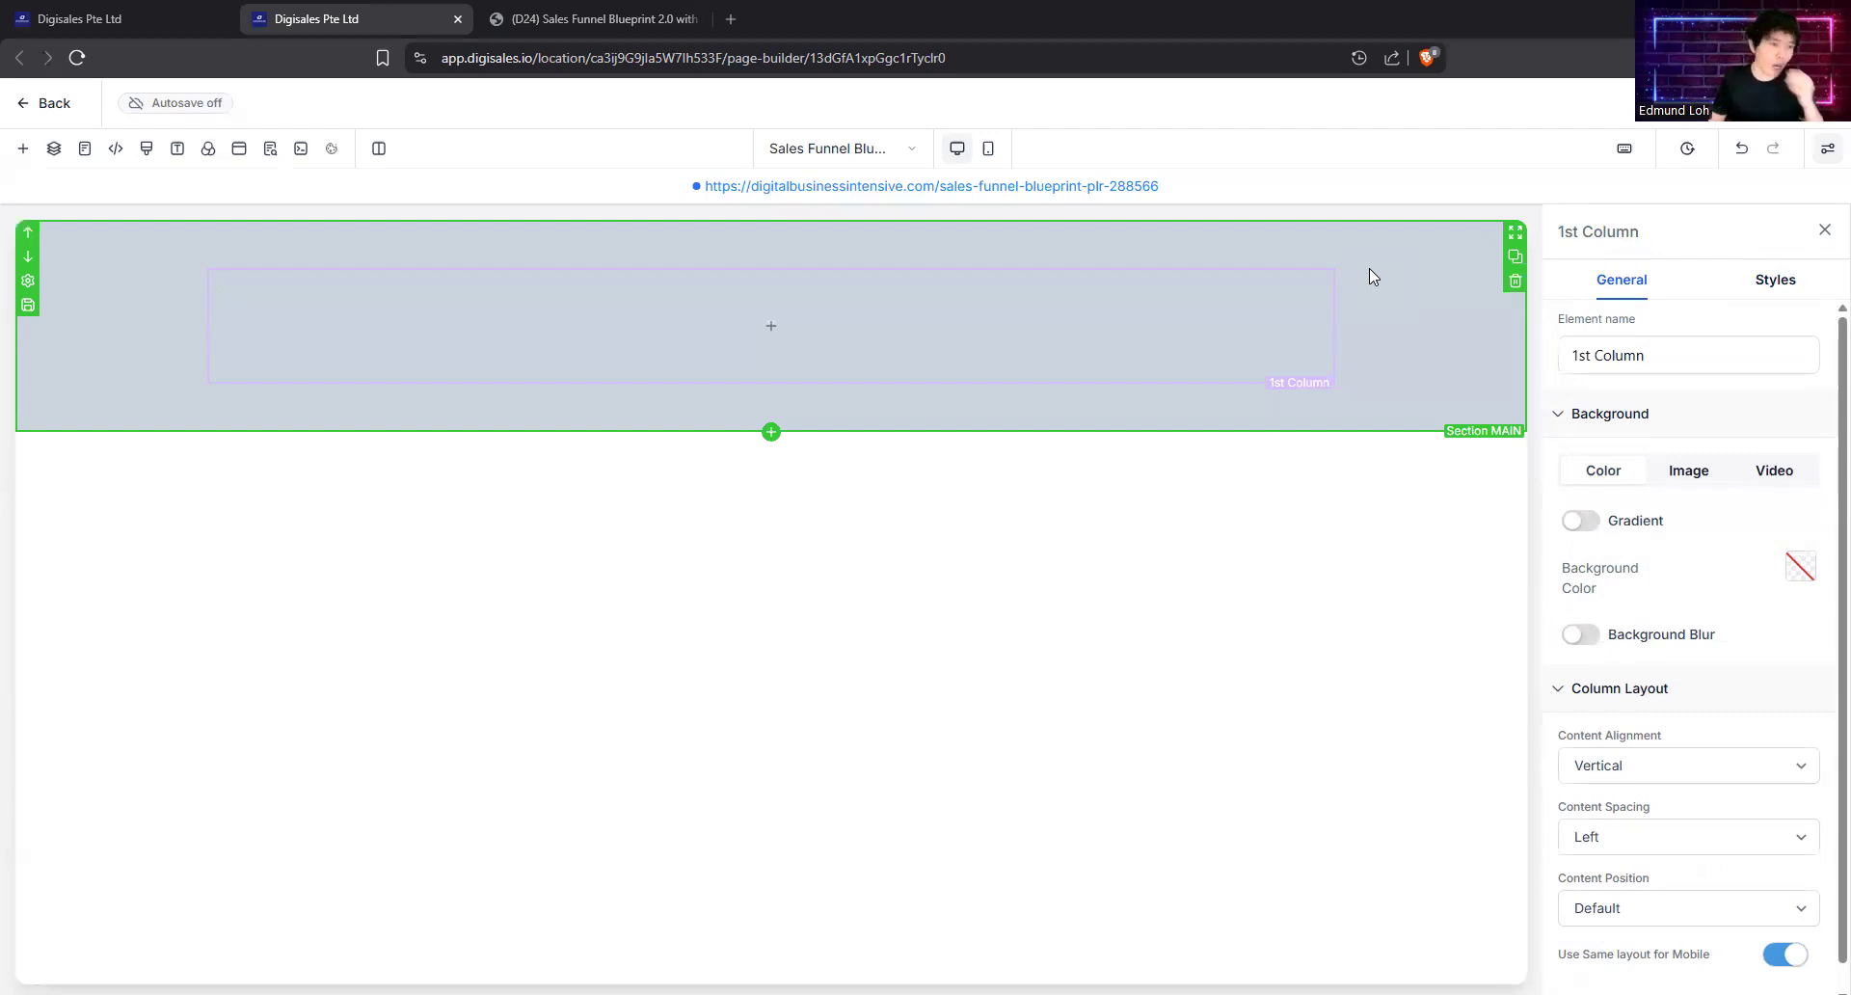
Step: Duplicate Section MAIN and set the background color of the lower copy to White
{"action": "left_click", "coordinate": [1446, 332]}
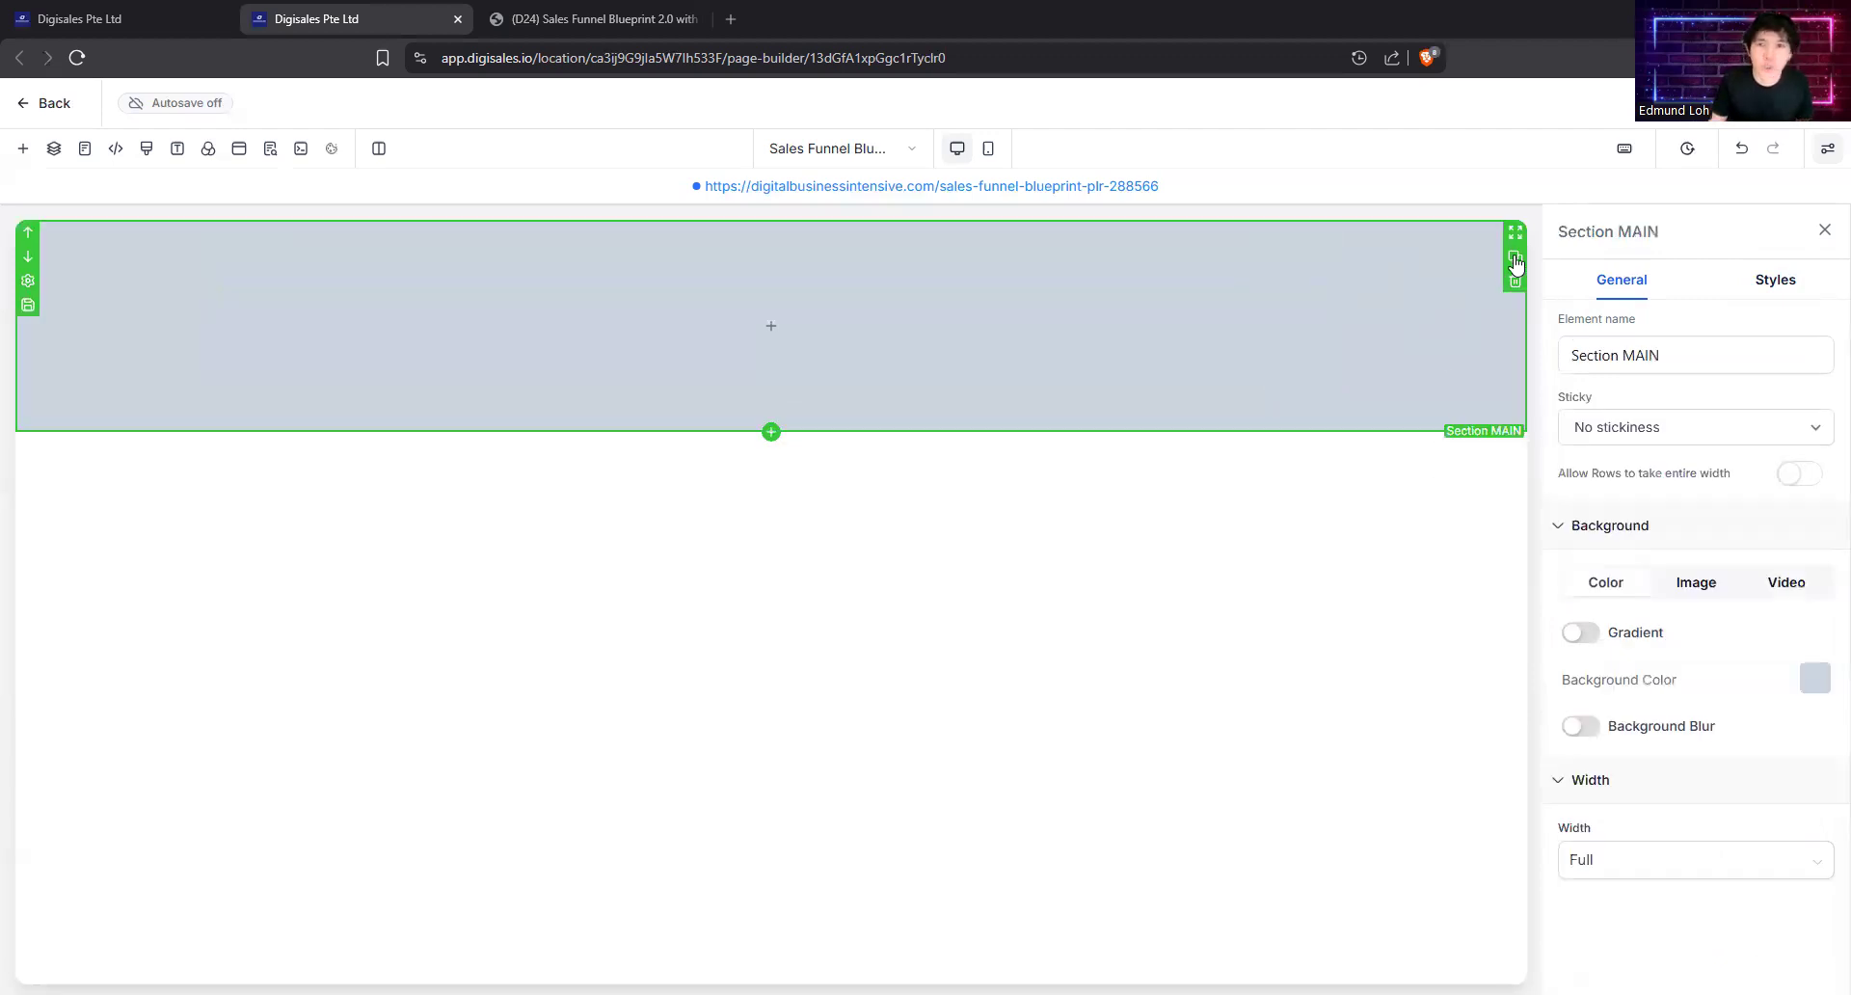
{"action": "left_click", "coordinate": [1515, 258]}
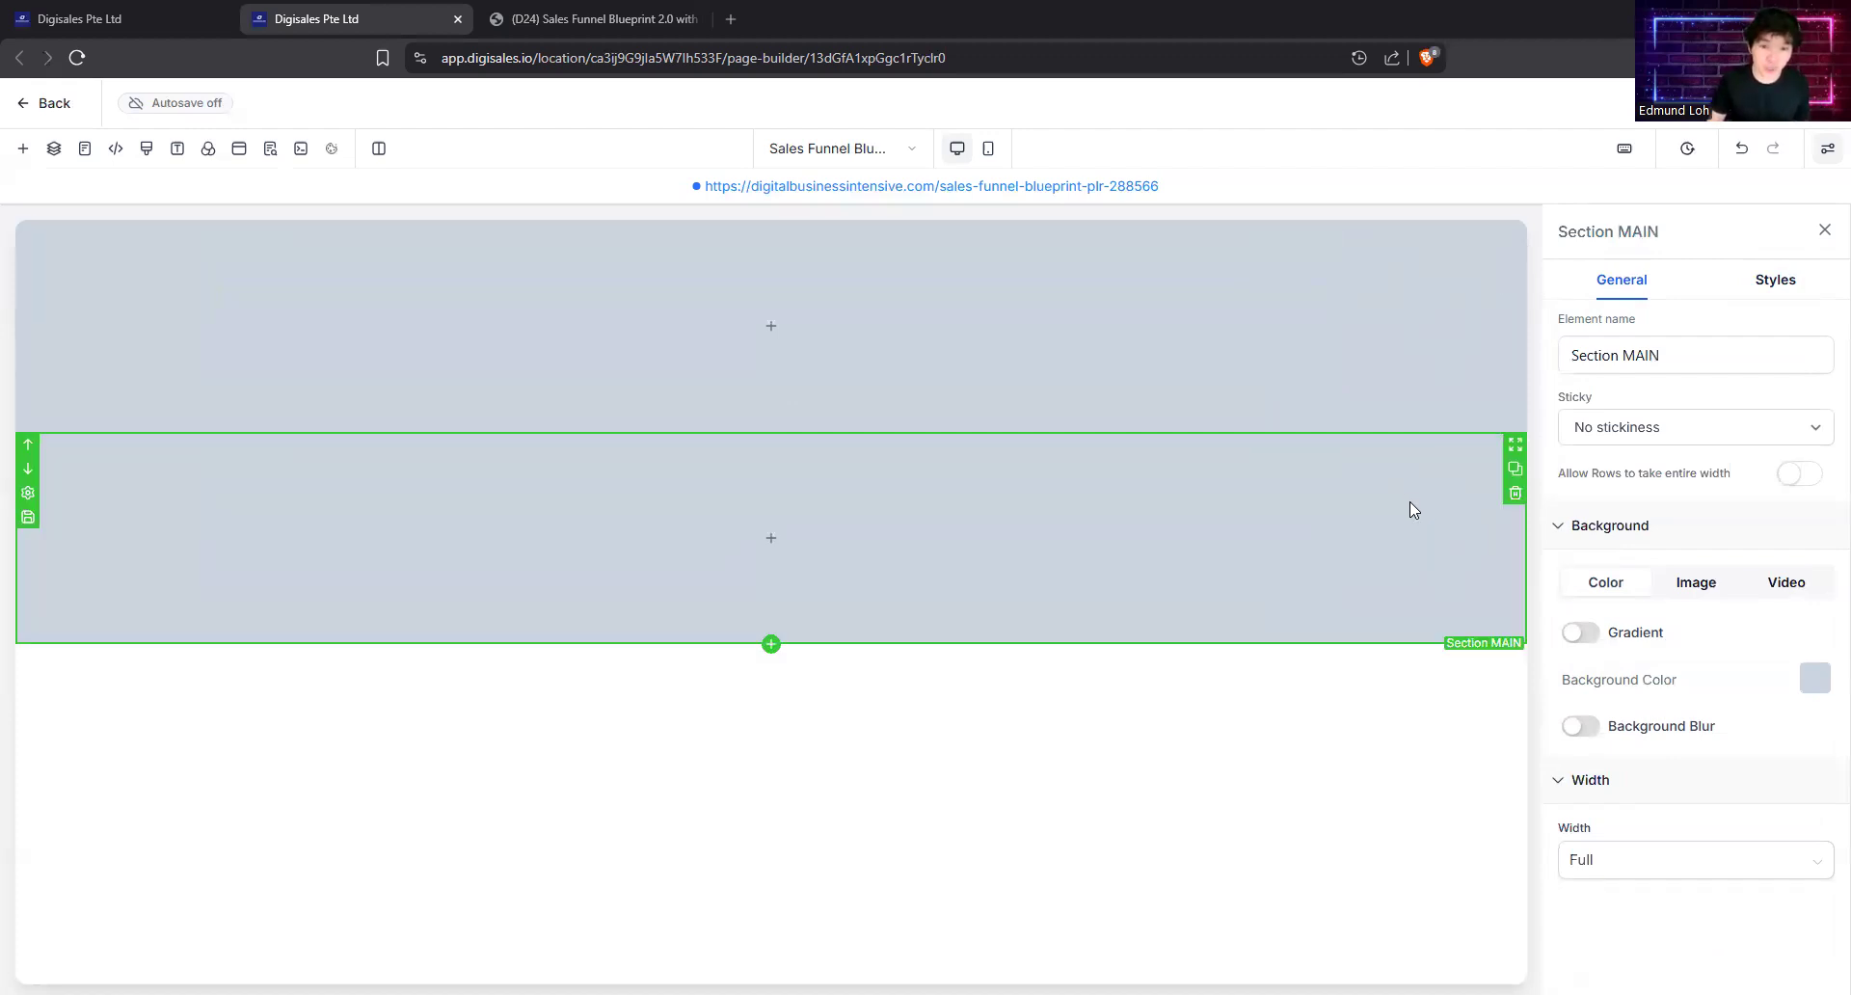
{"action": "left_click", "coordinate": [1825, 695]}
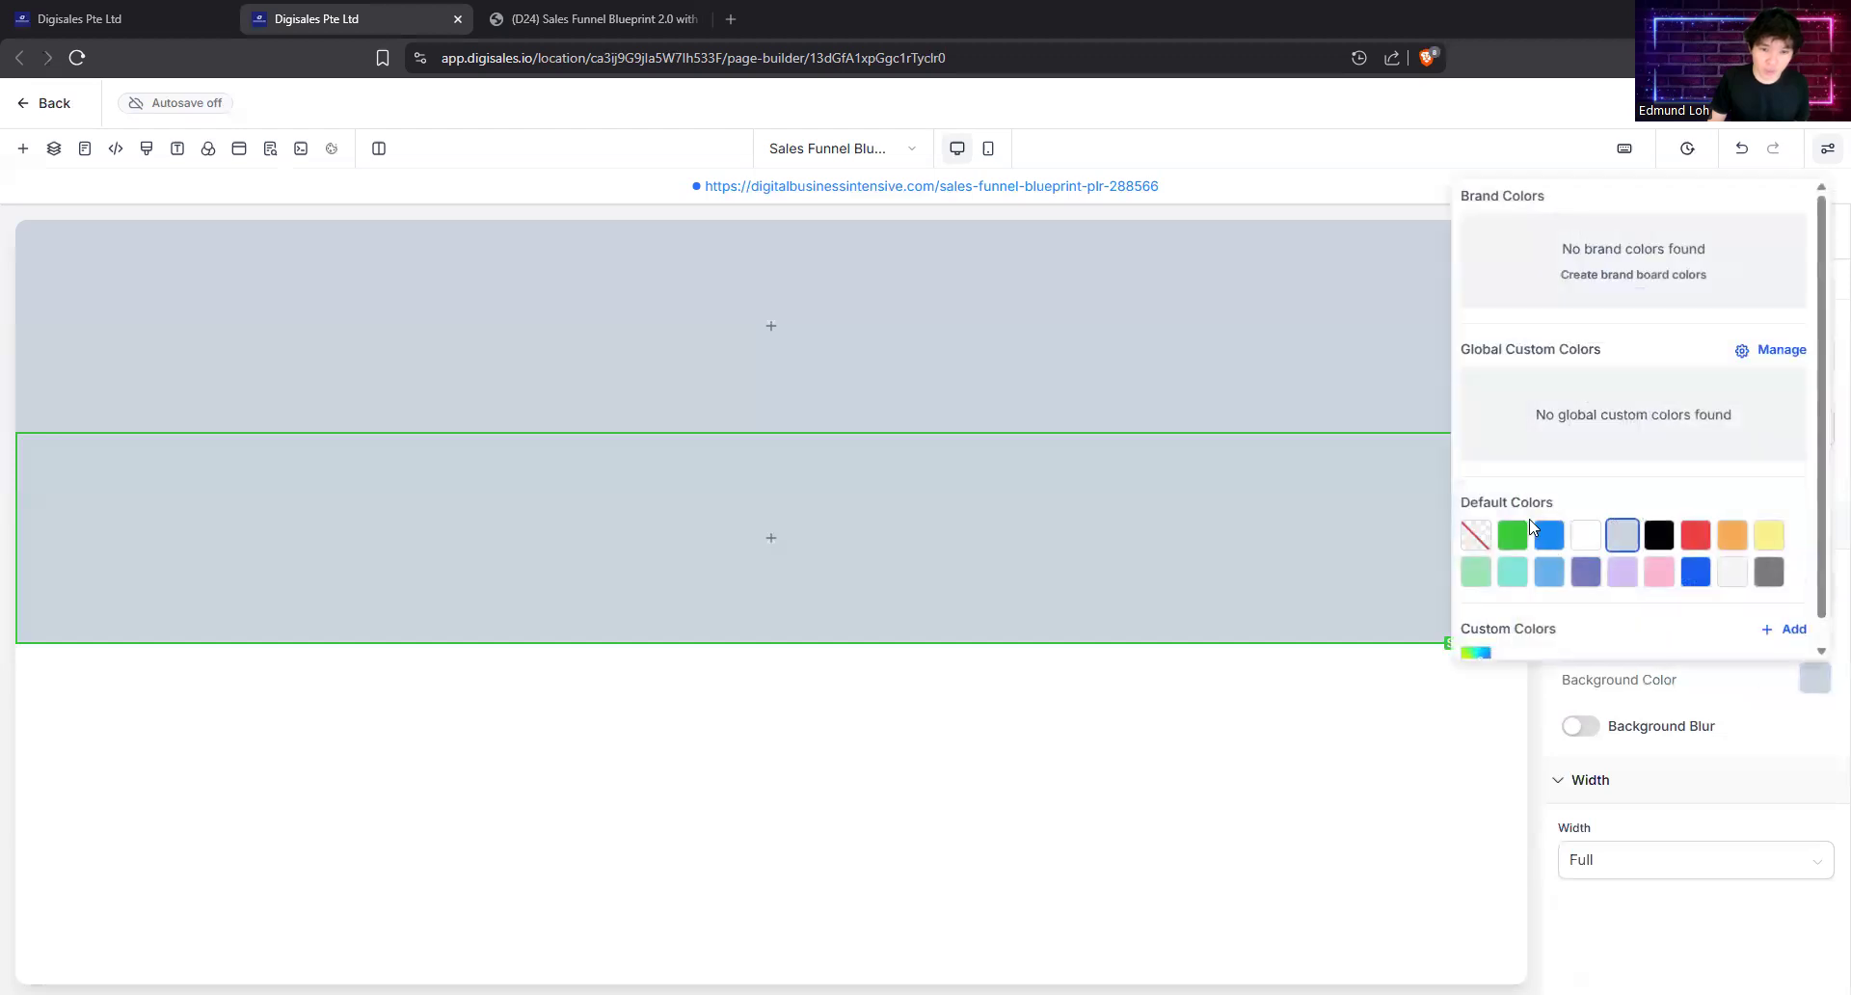
{"action": "left_click", "coordinate": [1579, 536]}
{"action": "left_click", "coordinate": [1138, 529]}
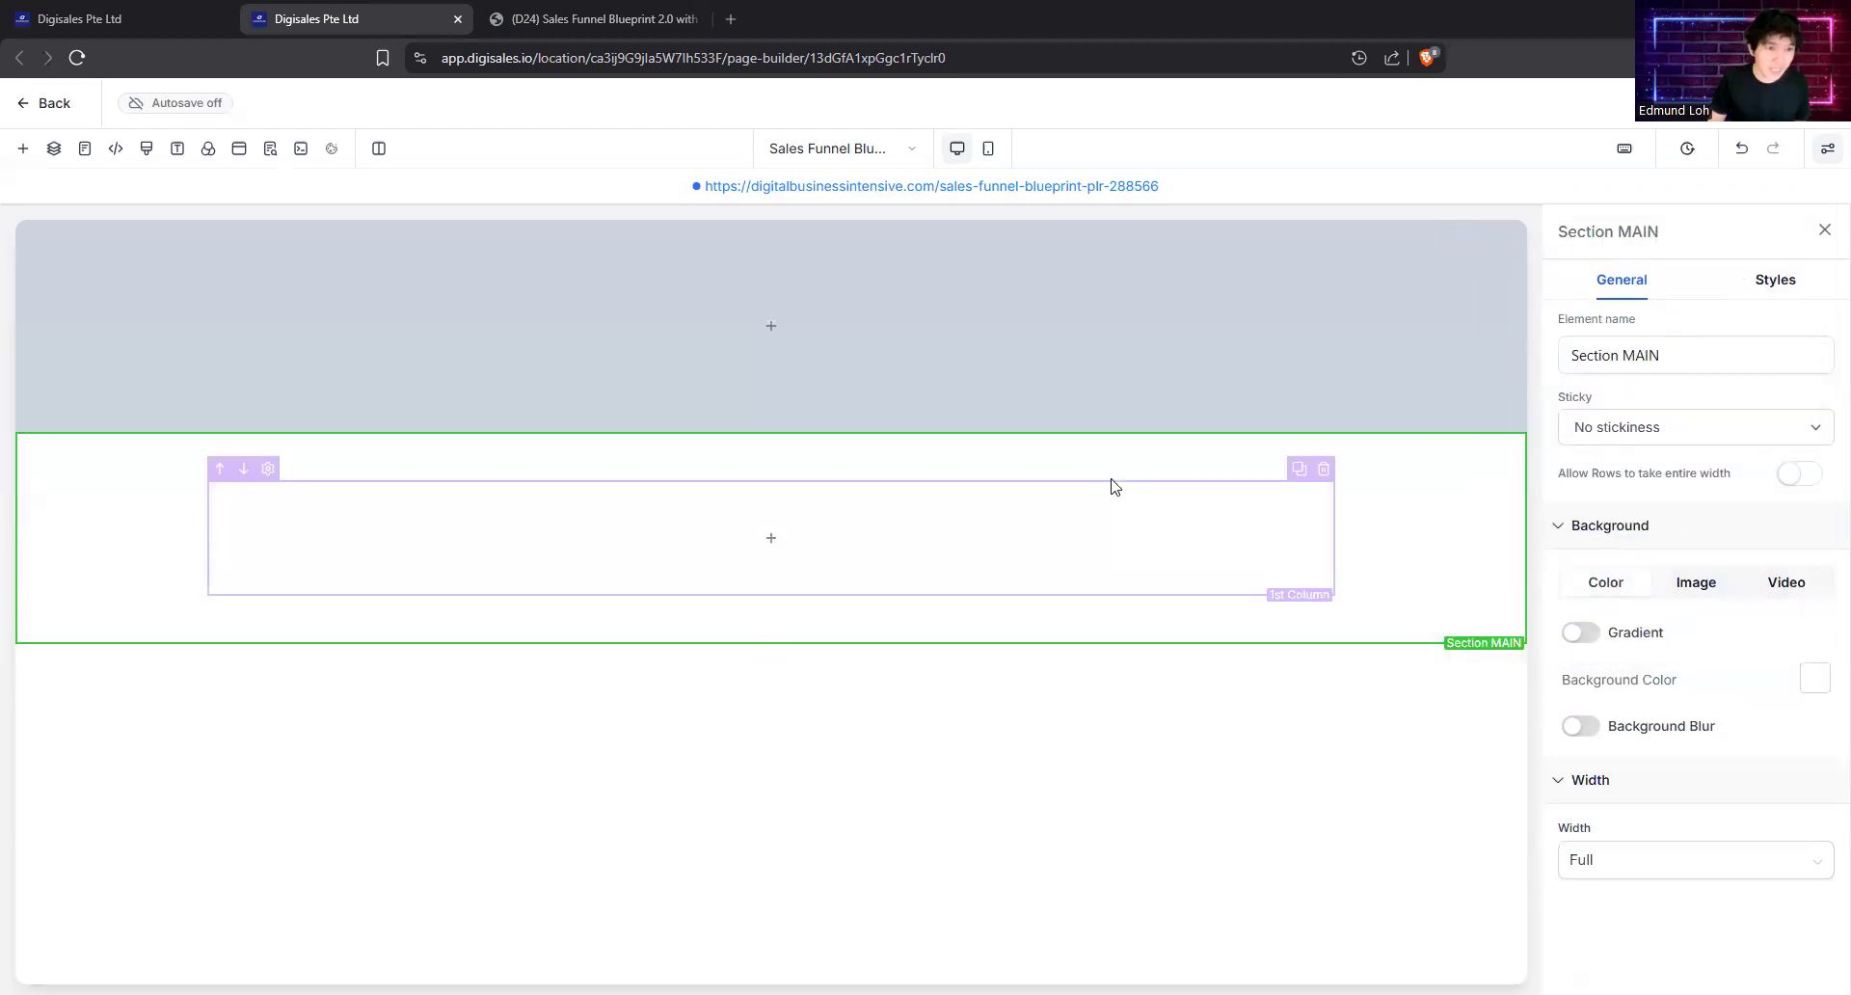
Step: Select the 1 Column Row in the white section and briefly view the page's SEO & AI search optimization settings
{"action": "left_click", "coordinate": [1120, 490]}
{"action": "left_click", "coordinate": [1123, 485]}
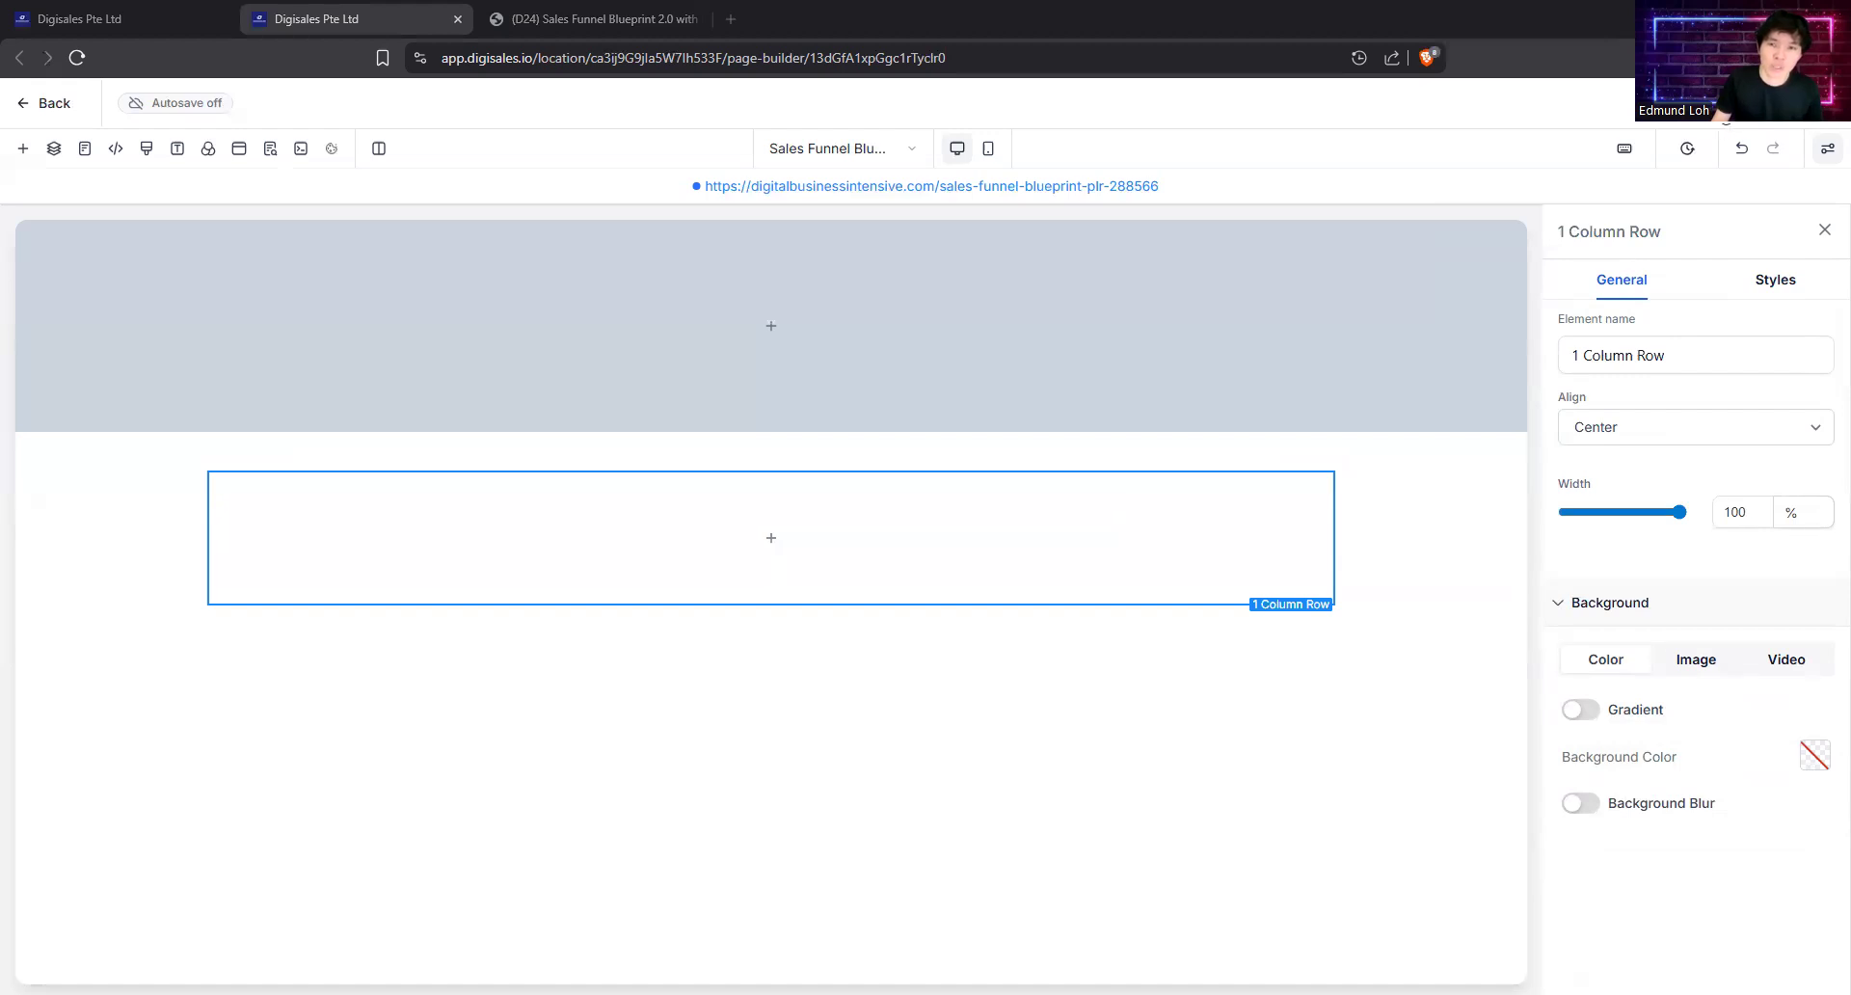
{"action": "left_click", "coordinate": [270, 149]}
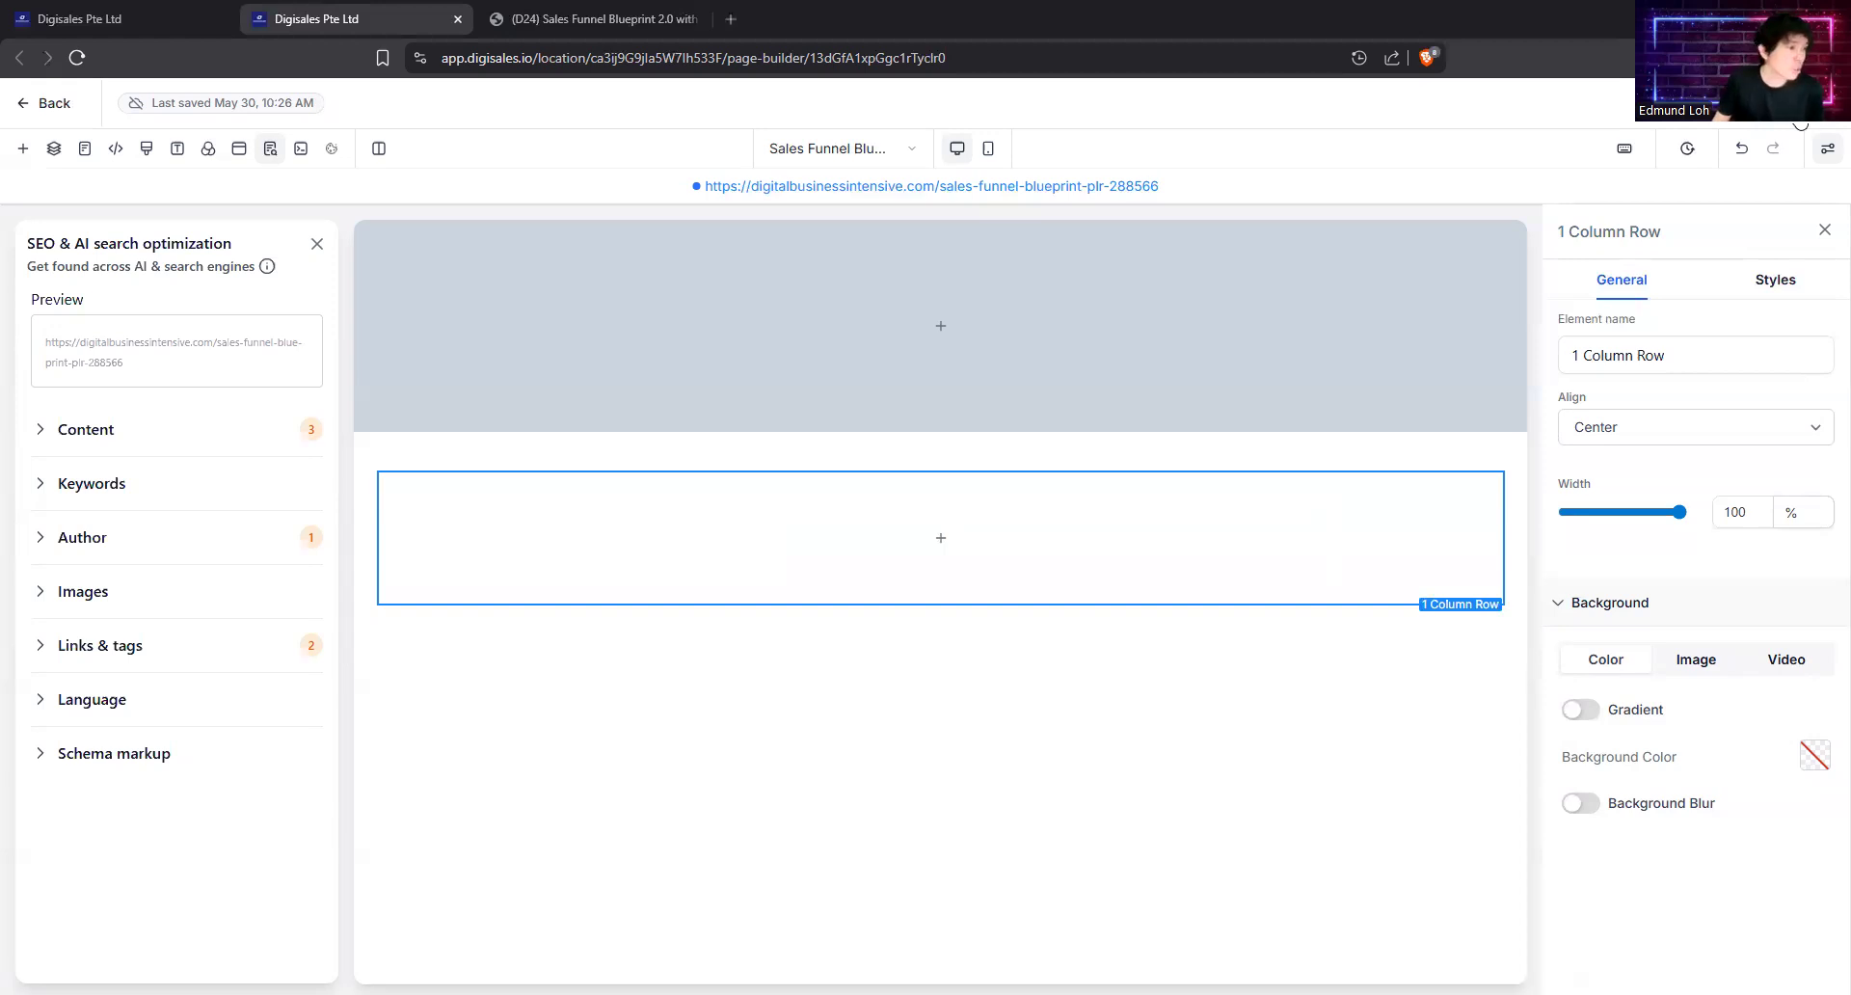
{"action": "left_click", "coordinate": [316, 244]}
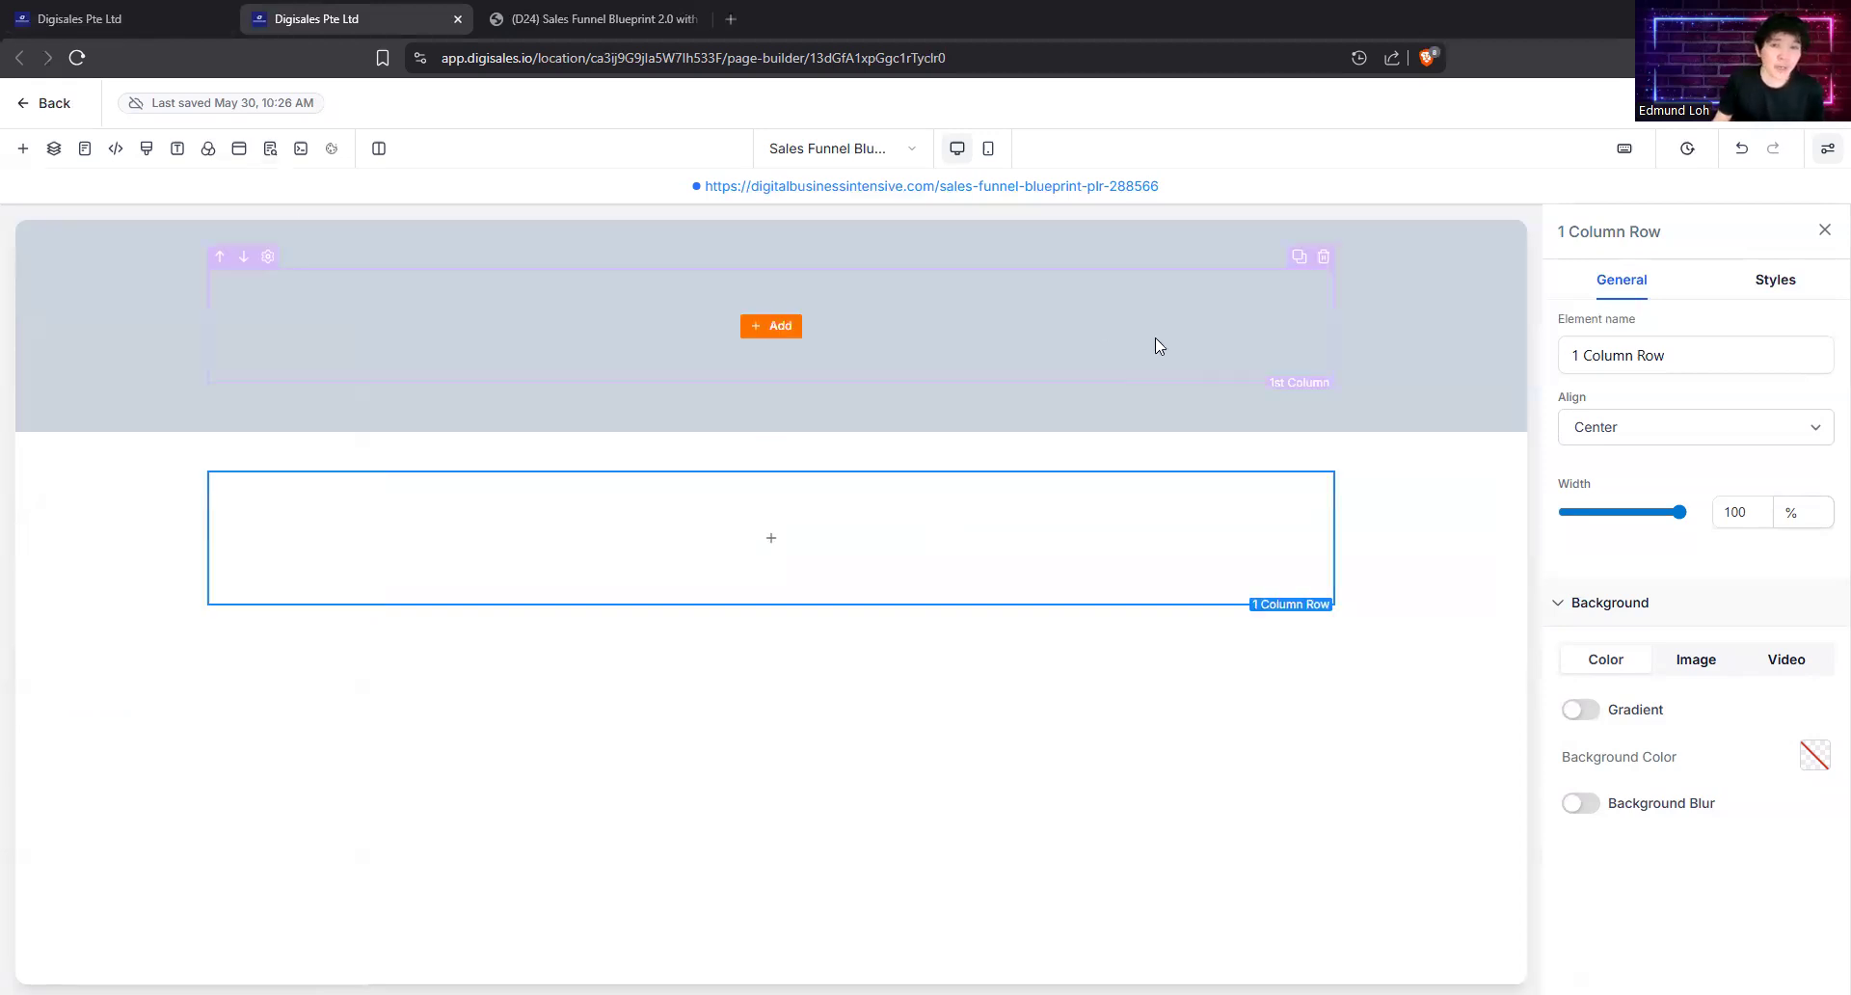